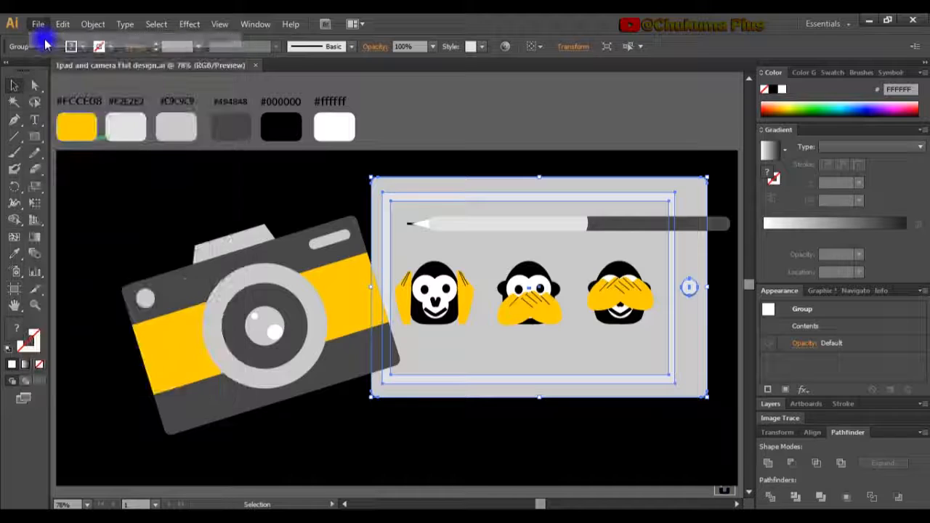
# - Create a new document 1280 pt wide and 720 pt high
pyautogui.moveTo(369, 105); pyautogui.dragTo(367, 86)
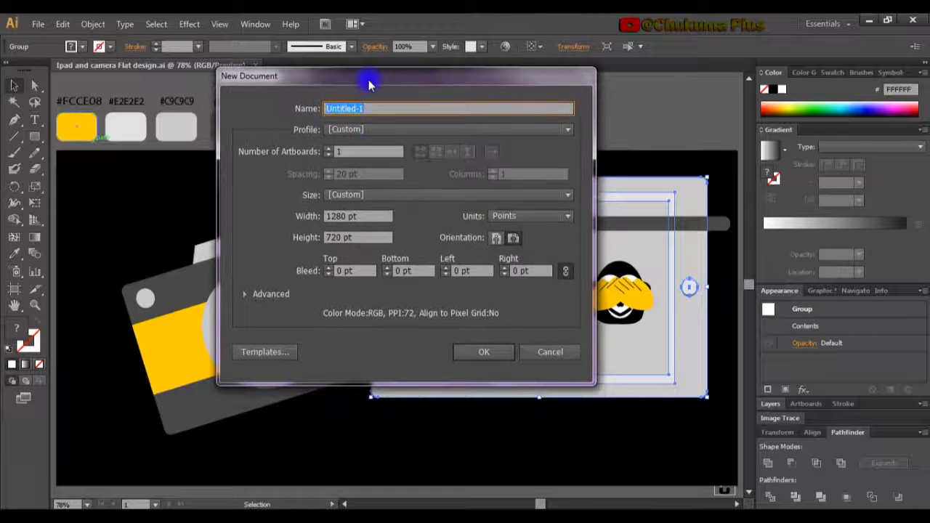
pyautogui.click(330, 217)
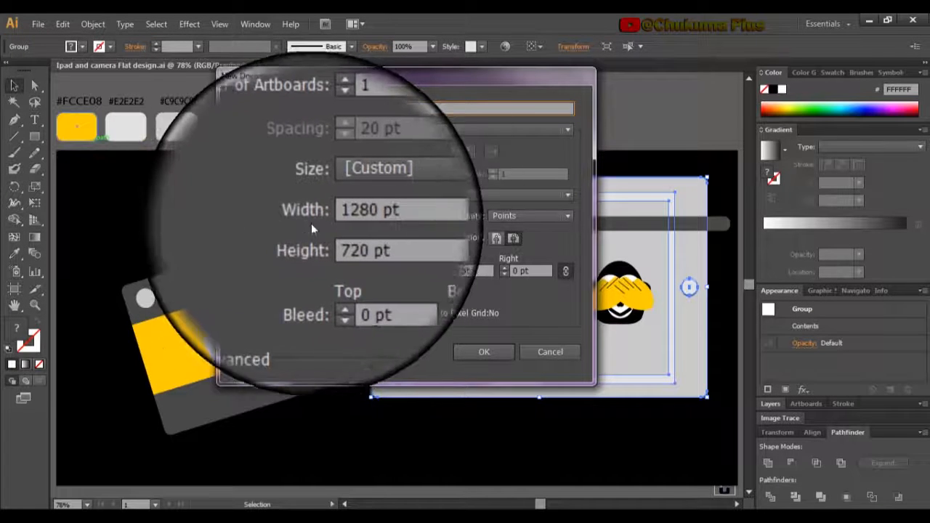
pyautogui.click(350, 240)
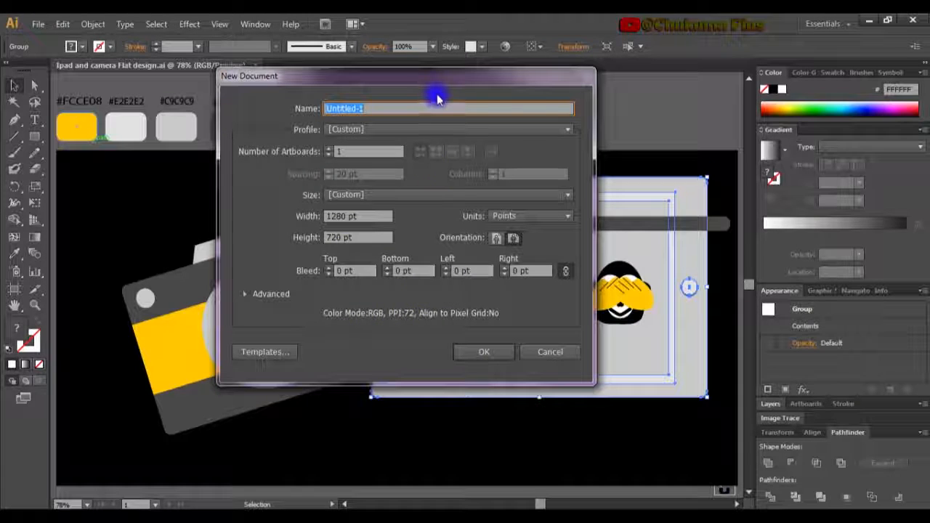
pyautogui.moveTo(425, 83); pyautogui.dragTo(410, 88)
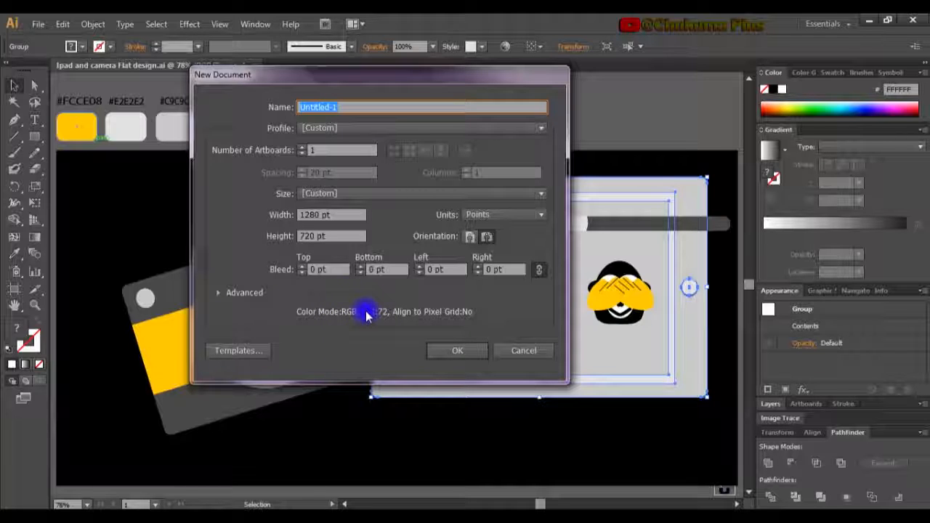
pyautogui.click(466, 356)
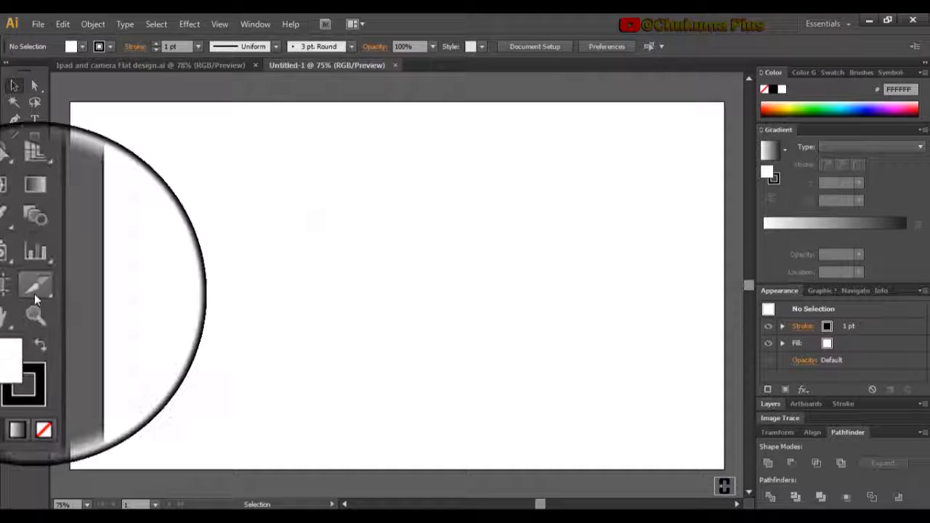
# - Shorten the artboard from its upper edge to a height of about 602 pt
pyautogui.click(14, 289)
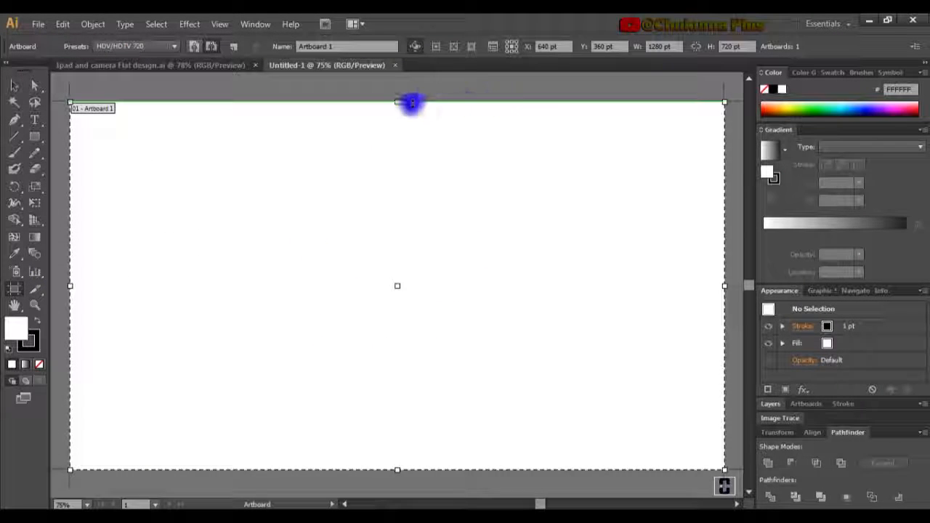
pyautogui.moveTo(395, 101); pyautogui.dragTo(397, 161)
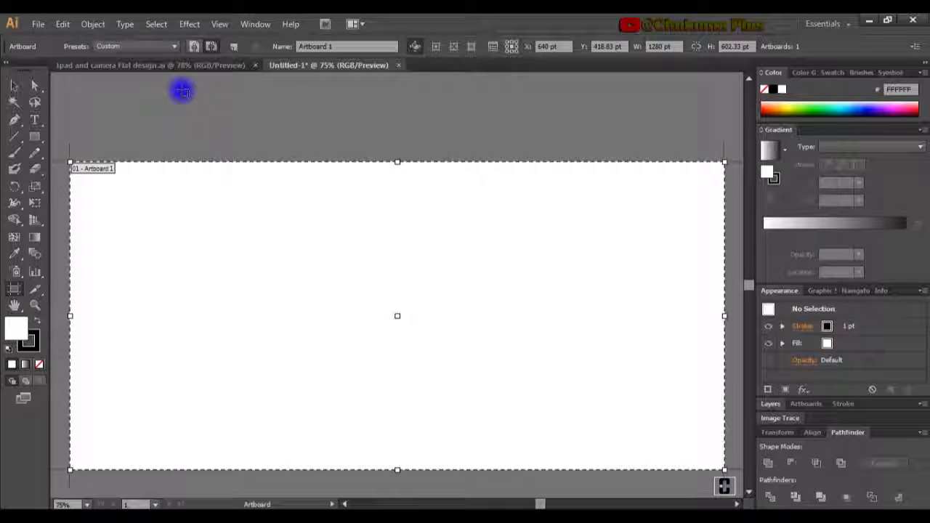
pyautogui.click(13, 87)
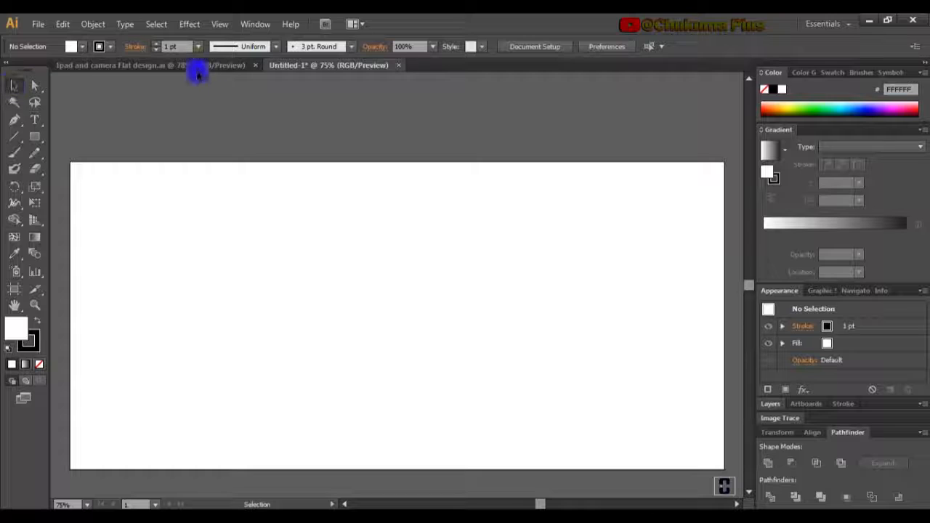
# - Copy the group of six labelled colour swatches from the Ipad and camera Flat design.ai document
pyautogui.click(194, 67)
pyautogui.click(182, 124)
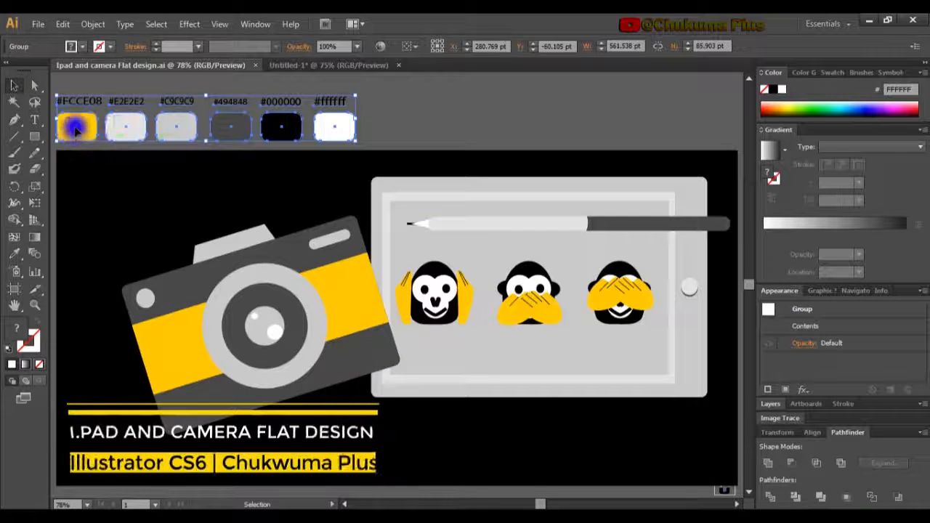
pyautogui.moveTo(158, 129)
pyautogui.mouseDown()
pyautogui.moveTo(178, 128)
pyautogui.moveTo(144, 132)
pyautogui.mouseUp()
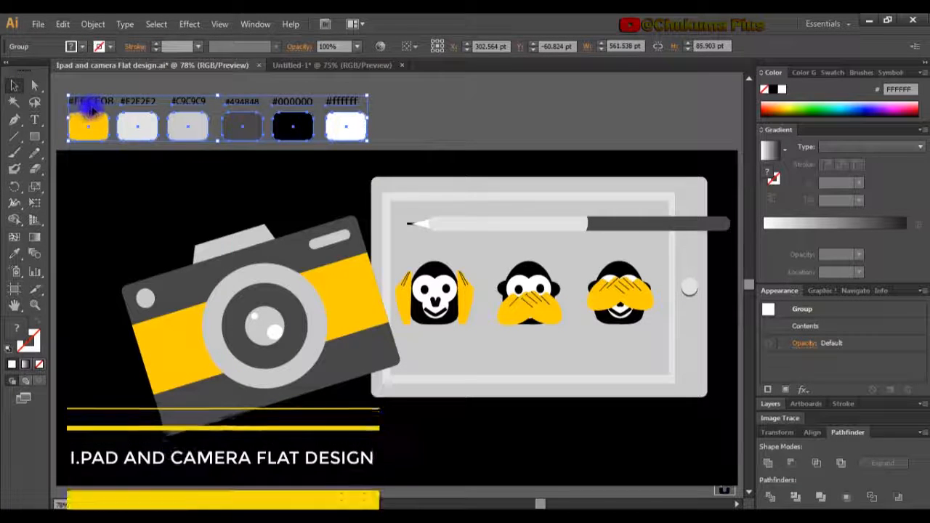
pyautogui.click(436, 89)
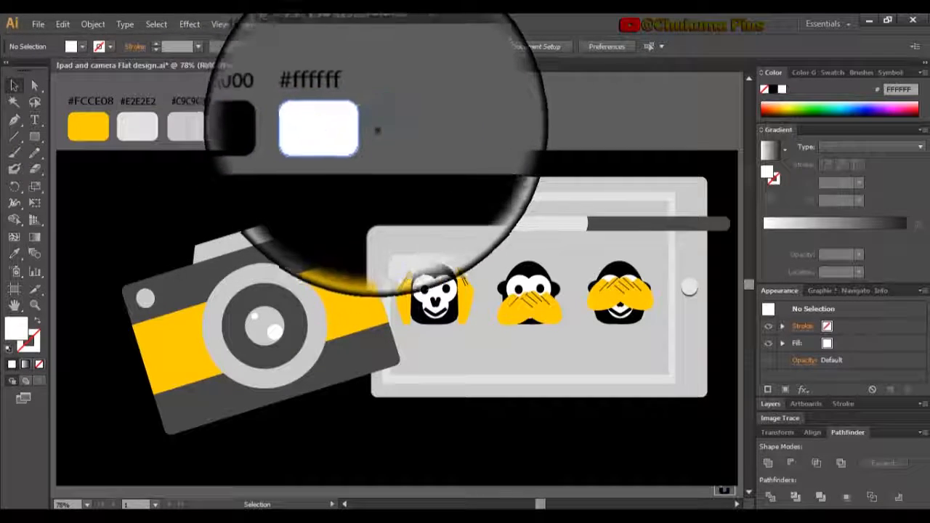
pyautogui.click(348, 145)
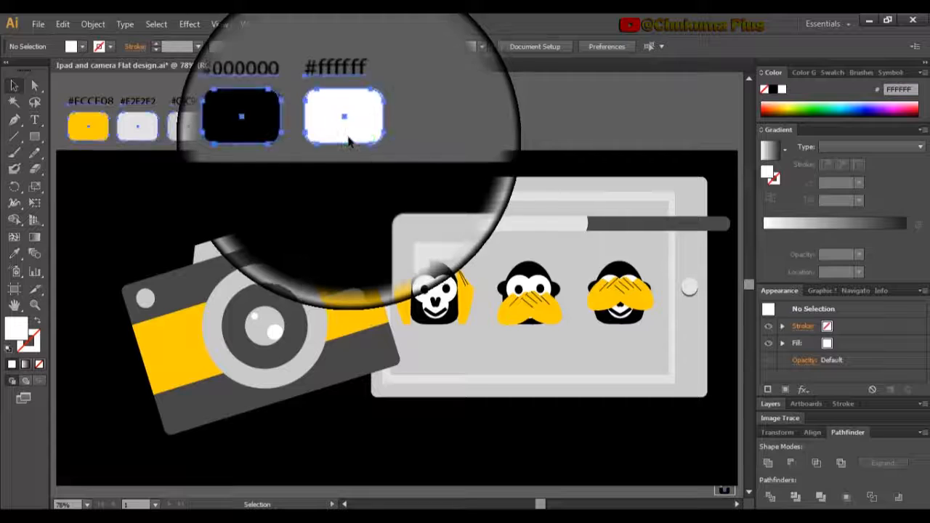
pyautogui.rightClick(350, 143)
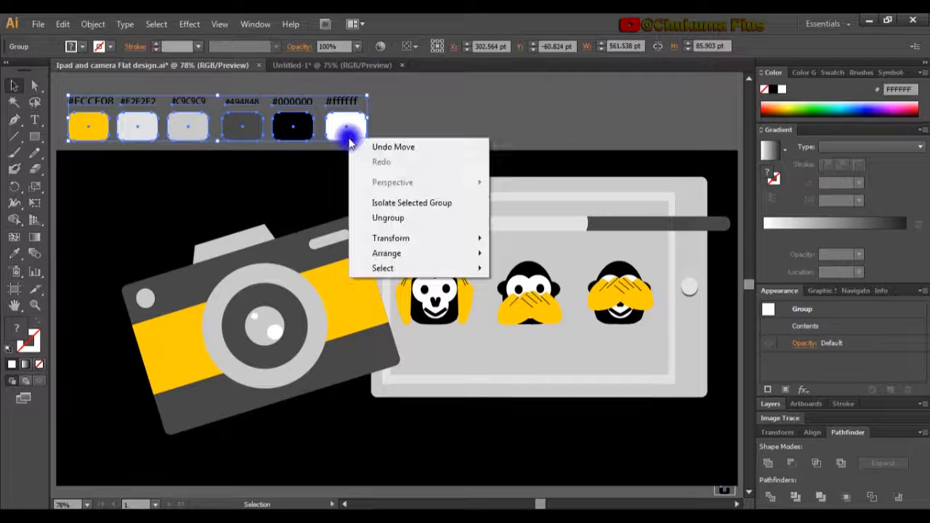
pyautogui.click(64, 24)
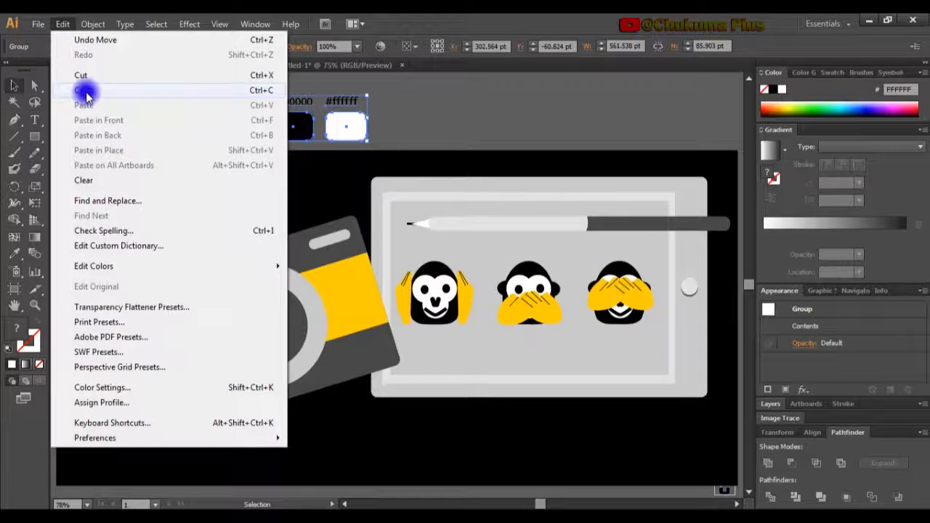
pyautogui.click(86, 93)
# - Paste the swatch group into the Untitled-1 document and place it just above the artboard's upper-left corner
pyautogui.click(370, 67)
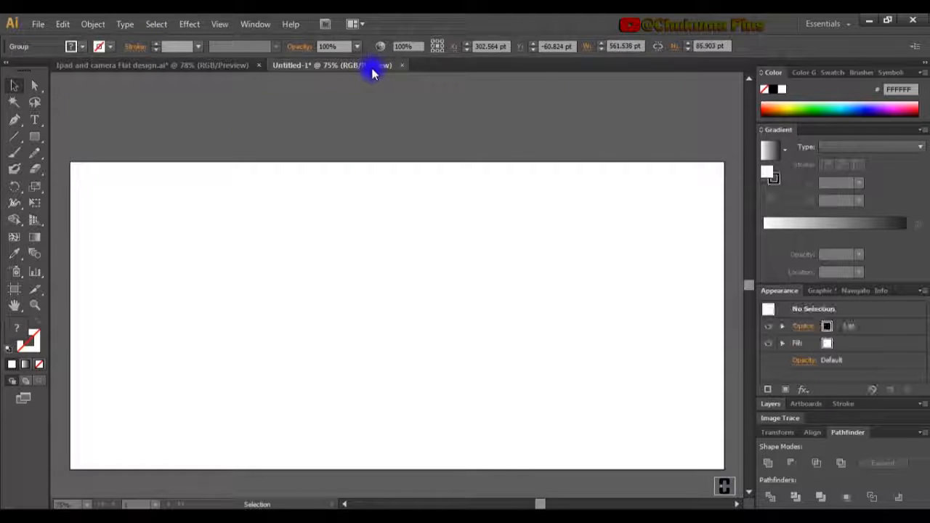
pyautogui.click(64, 24)
pyautogui.click(94, 104)
pyautogui.moveTo(368, 284); pyautogui.dragTo(183, 119)
pyautogui.click(376, 152)
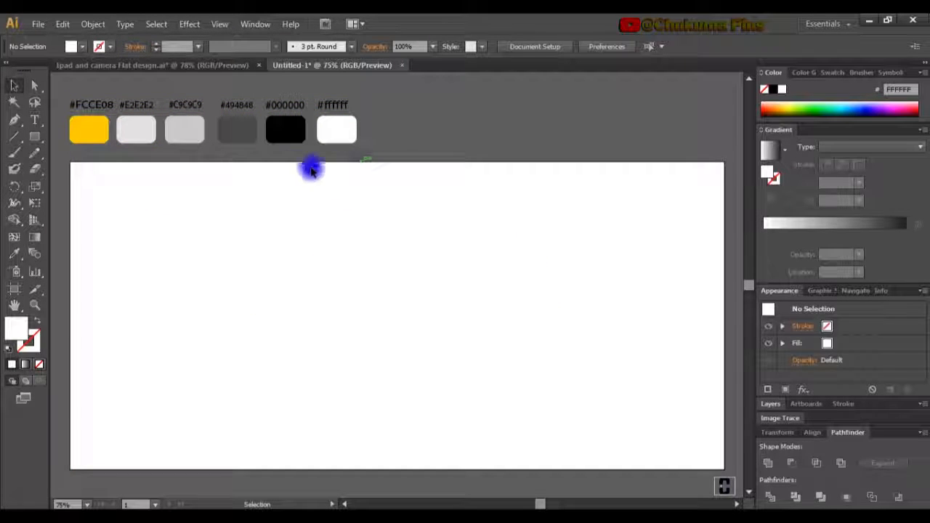
# - Draw a rectangle covering the whole artboard and fill it with the #000000 swatch colour
pyautogui.click(35, 137)
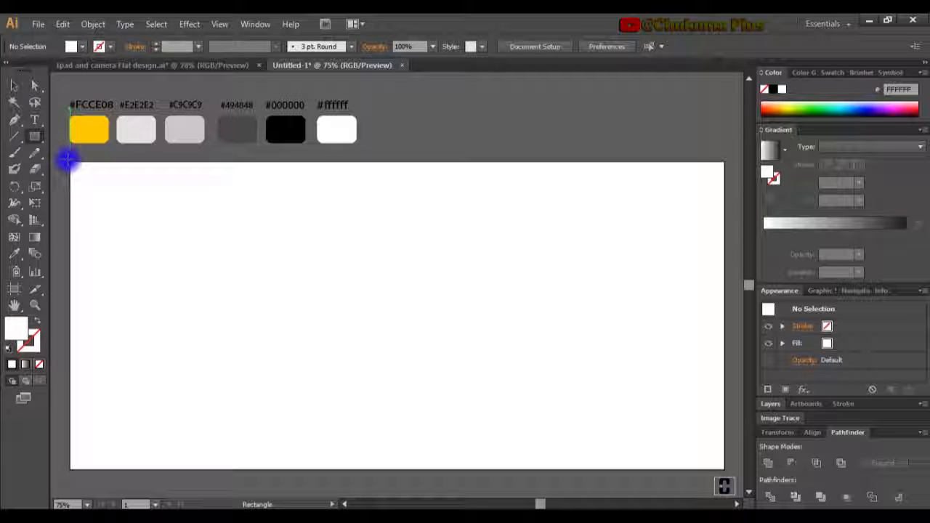
pyautogui.moveTo(70, 163); pyautogui.dragTo(725, 475)
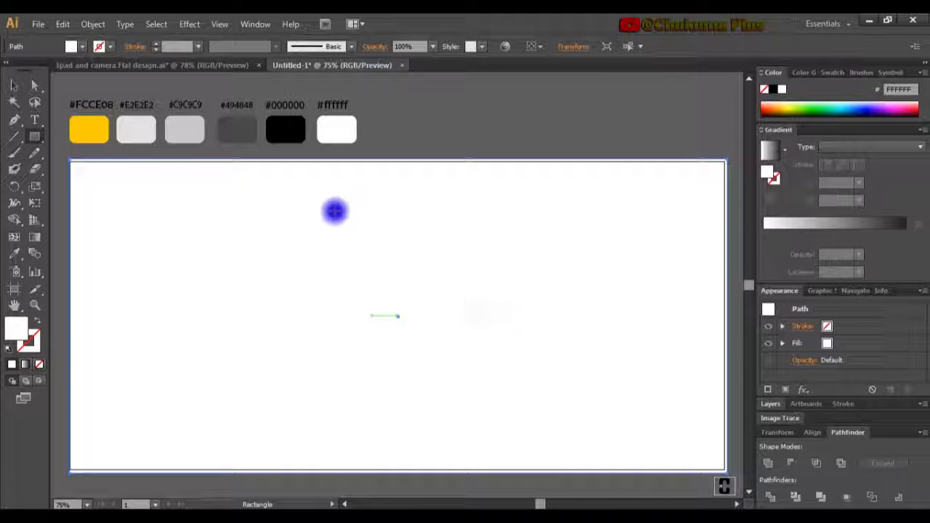
pyautogui.click(14, 254)
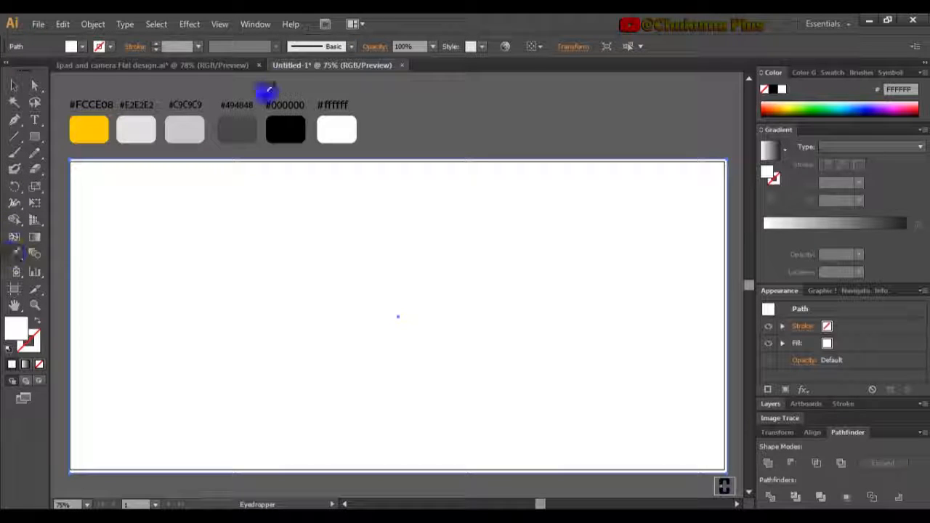
pyautogui.click(286, 130)
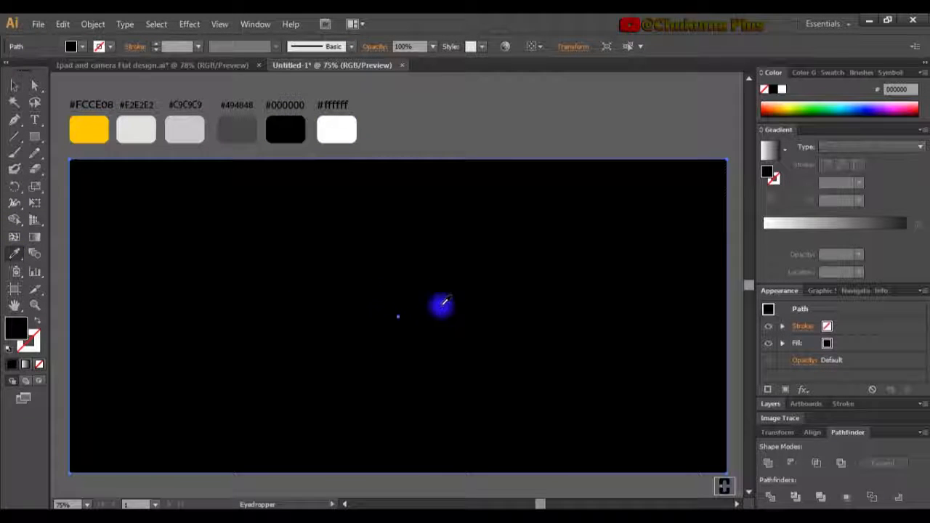
pyautogui.click(14, 85)
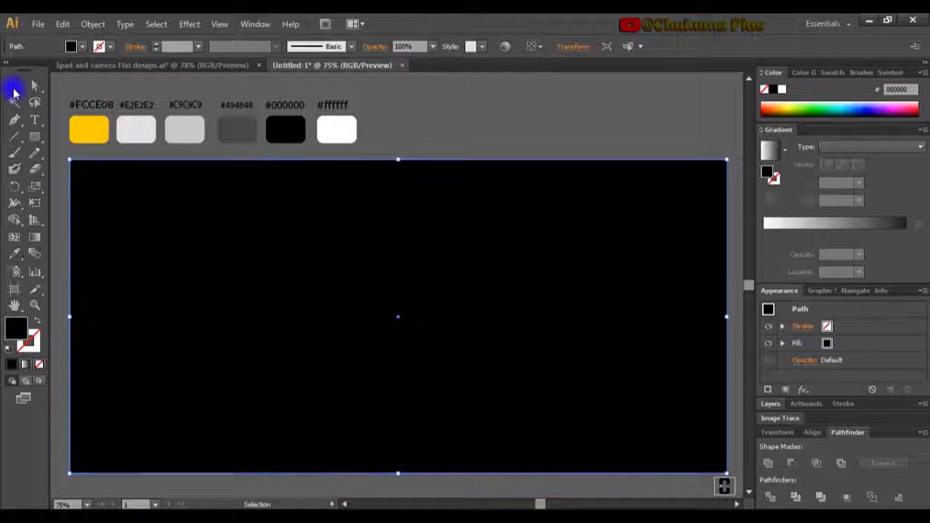
# - Lock the black background rectangle
pyautogui.click(99, 24)
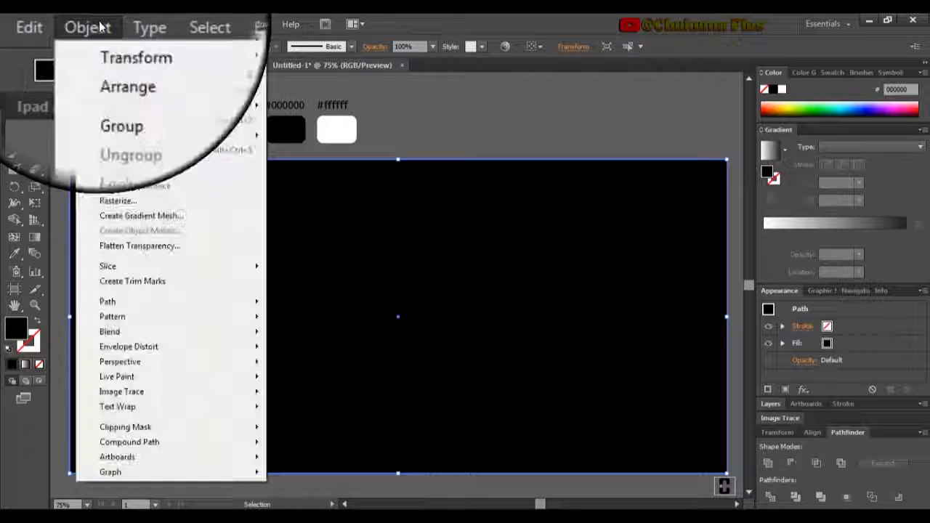
pyautogui.moveTo(230, 105)
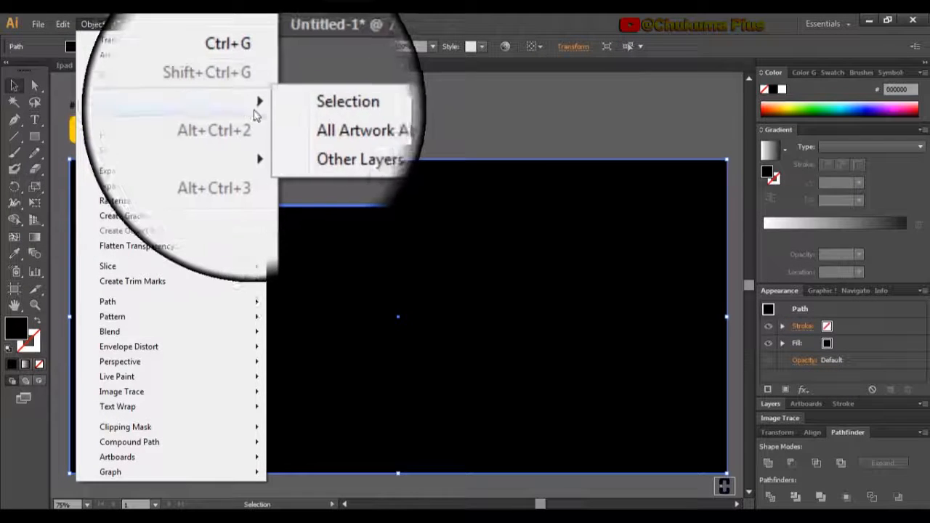
pyautogui.click(290, 105)
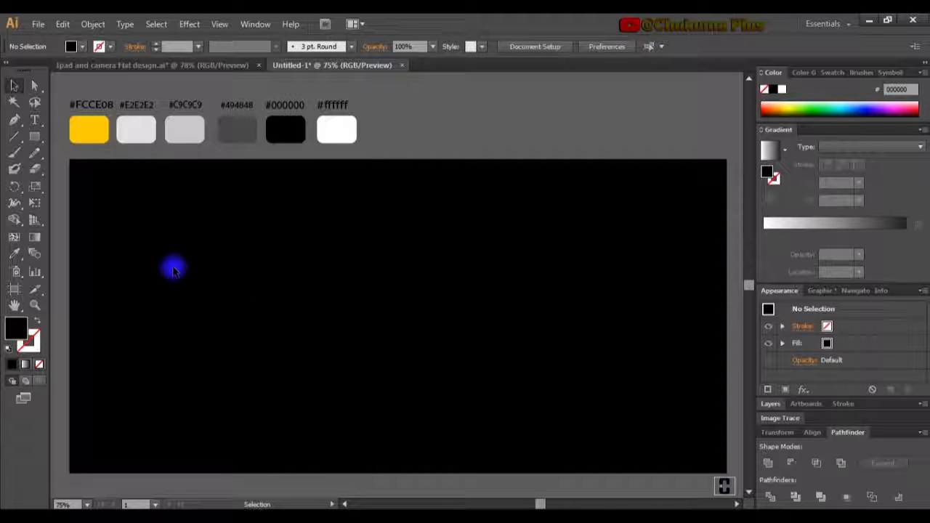
# - Draw a large rounded rectangle on the right half of the artboard as the tablet body and fill it with swatch colour #C9C9C9
pyautogui.moveTo(43, 142); pyautogui.dragTo(81, 153)
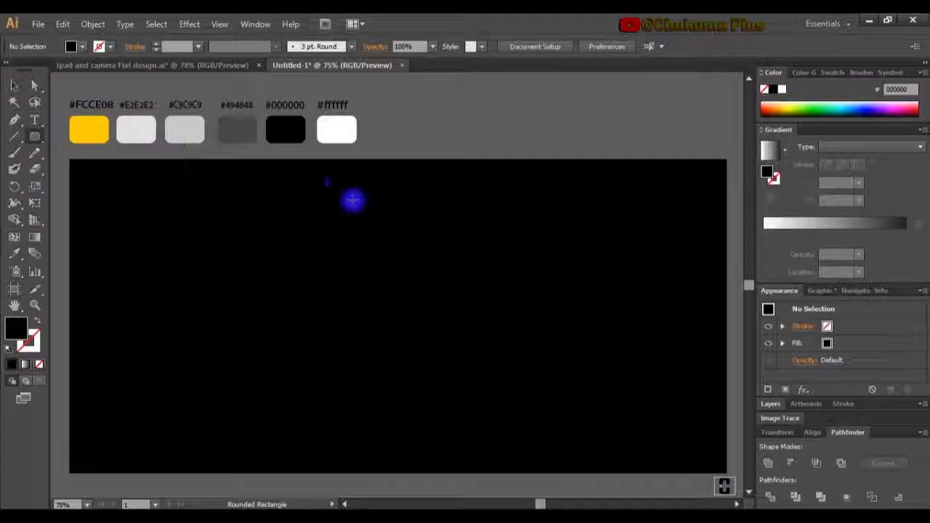
pyautogui.moveTo(374, 201); pyautogui.dragTo(683, 382)
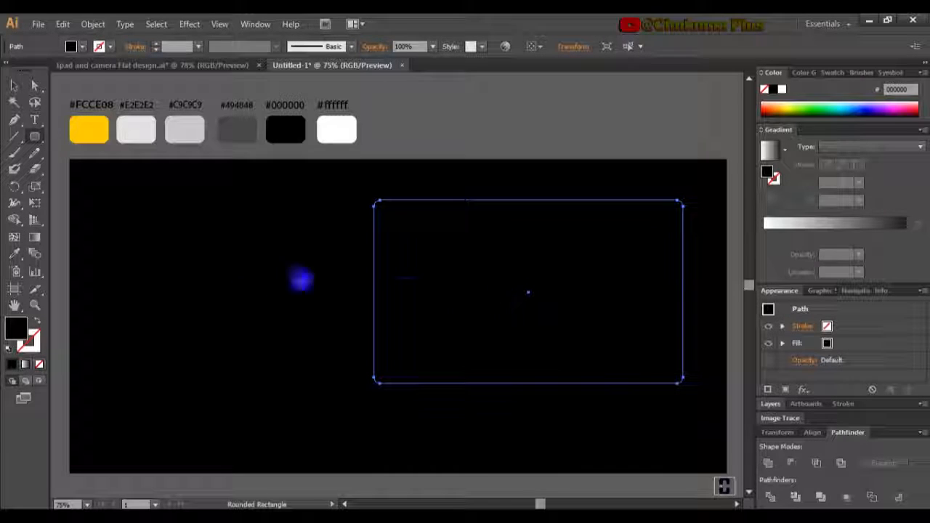
pyautogui.click(18, 263)
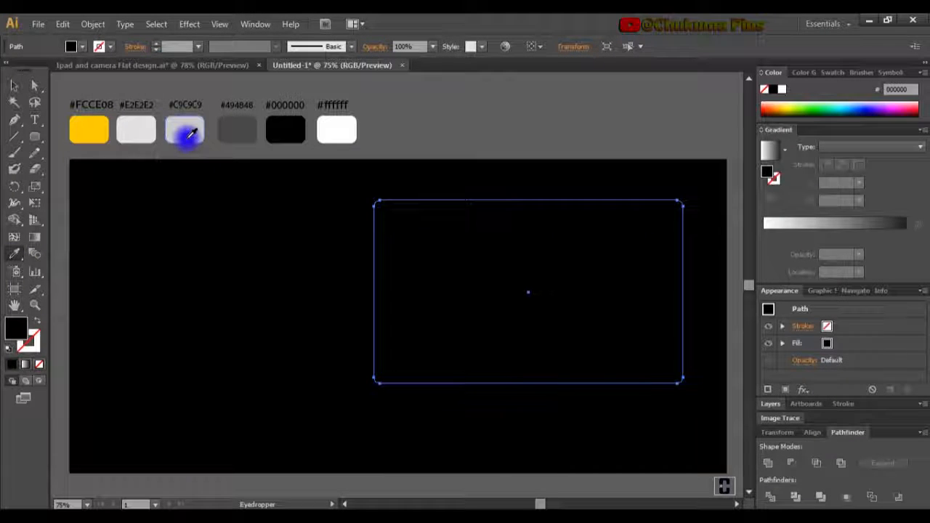
pyautogui.click(191, 134)
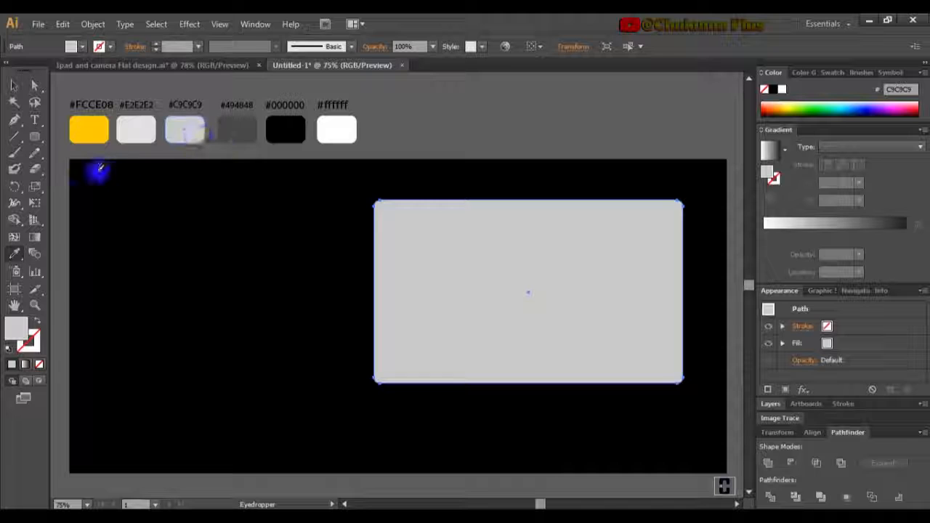
pyautogui.click(13, 86)
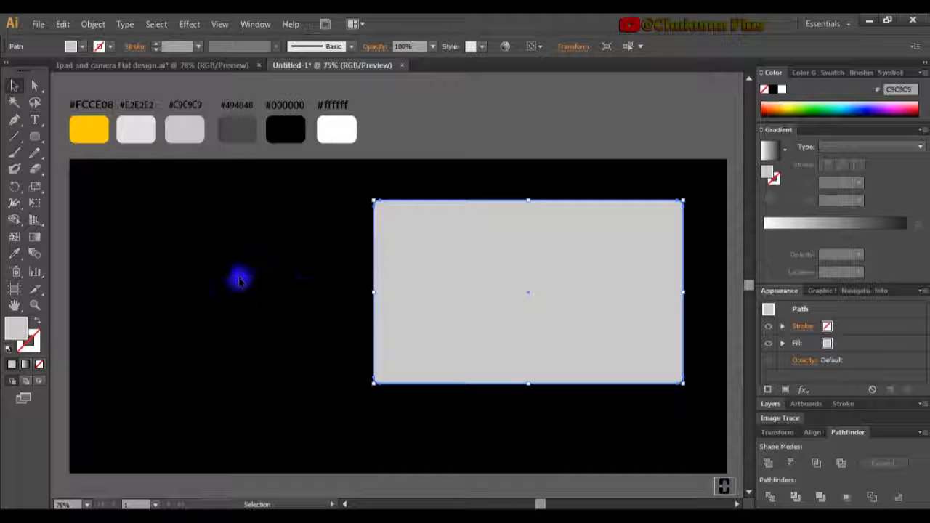
# - Draw a rectangle inside the tablet body, leaving a wider margin on its right side, and fill it with swatch colour #E2E2E2
pyautogui.click(39, 142)
pyautogui.moveTo(43, 147); pyautogui.dragTo(89, 133)
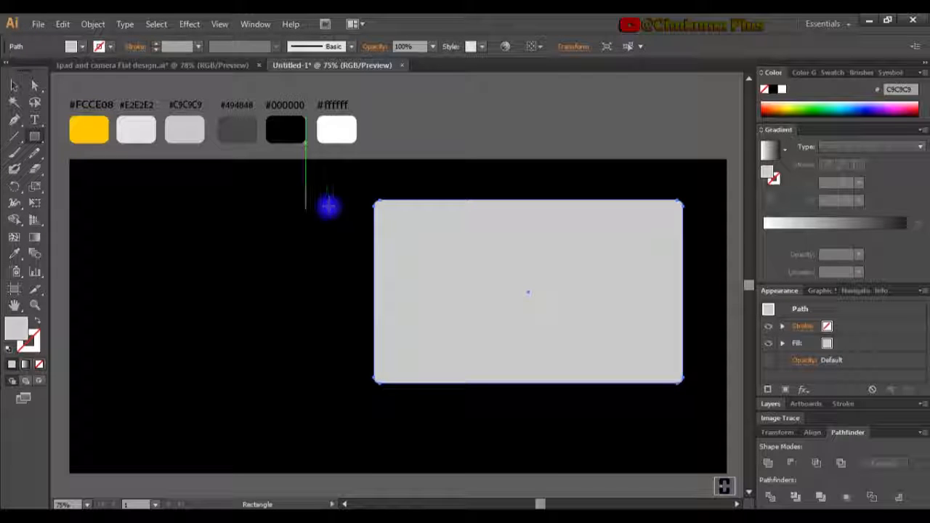
pyautogui.moveTo(385, 211)
pyautogui.mouseDown()
pyautogui.moveTo(401, 376)
pyautogui.moveTo(609, 353)
pyautogui.moveTo(666, 370)
pyautogui.moveTo(654, 370)
pyautogui.mouseUp()
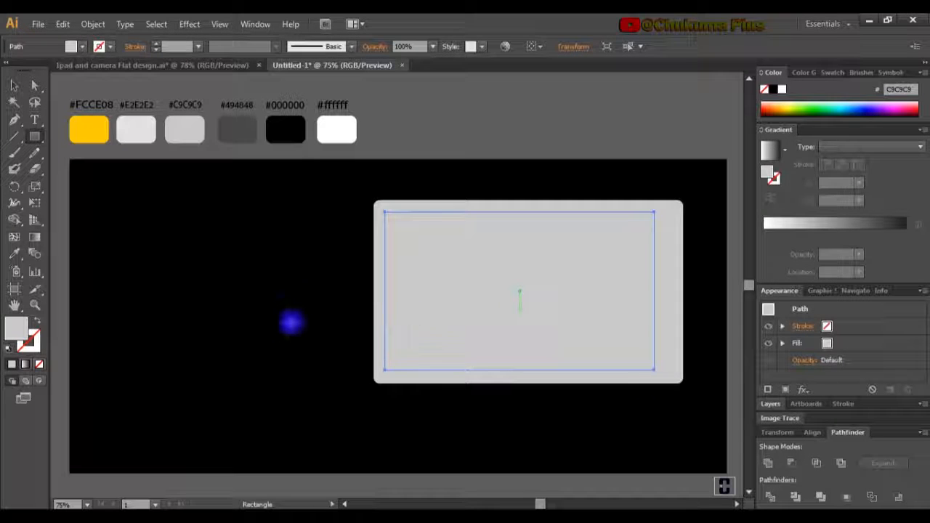
pyautogui.click(13, 253)
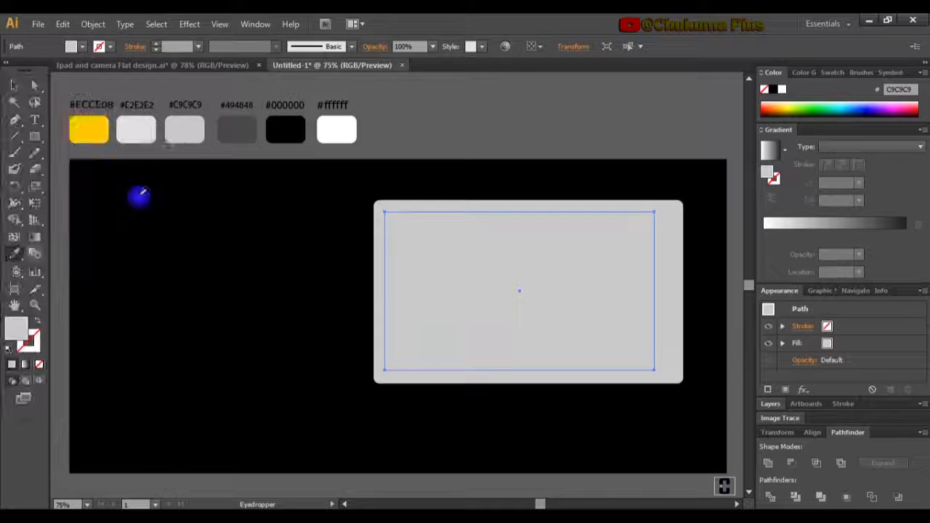
pyautogui.click(143, 136)
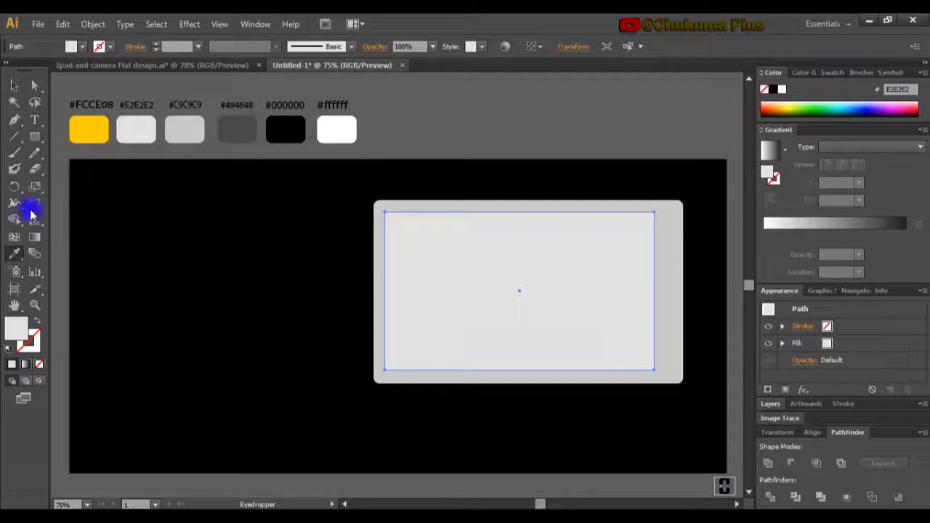
# - Draw a smaller rectangle inside the tablet's light inner rectangle, leaving an even border, and fill it with swatch colour #C9C9C9
pyautogui.click(34, 137)
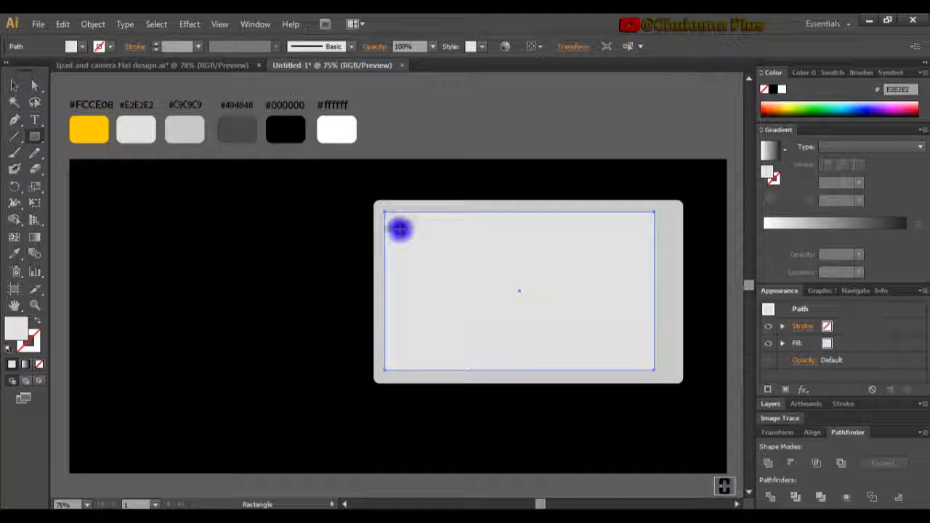
pyautogui.moveTo(396, 223)
pyautogui.mouseDown()
pyautogui.moveTo(422, 355)
pyautogui.moveTo(459, 363)
pyautogui.moveTo(584, 350)
pyautogui.moveTo(617, 363)
pyautogui.moveTo(645, 360)
pyautogui.mouseUp()
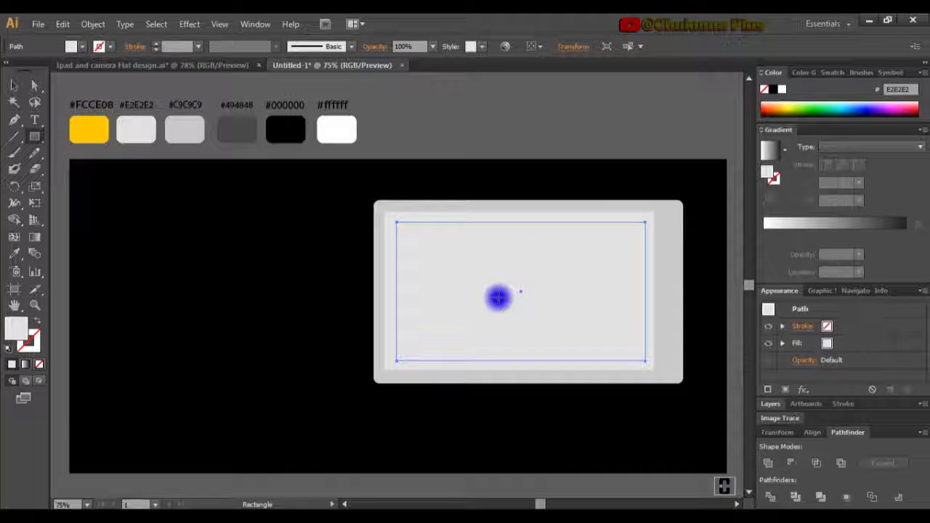
pyautogui.click(15, 254)
pyautogui.click(140, 134)
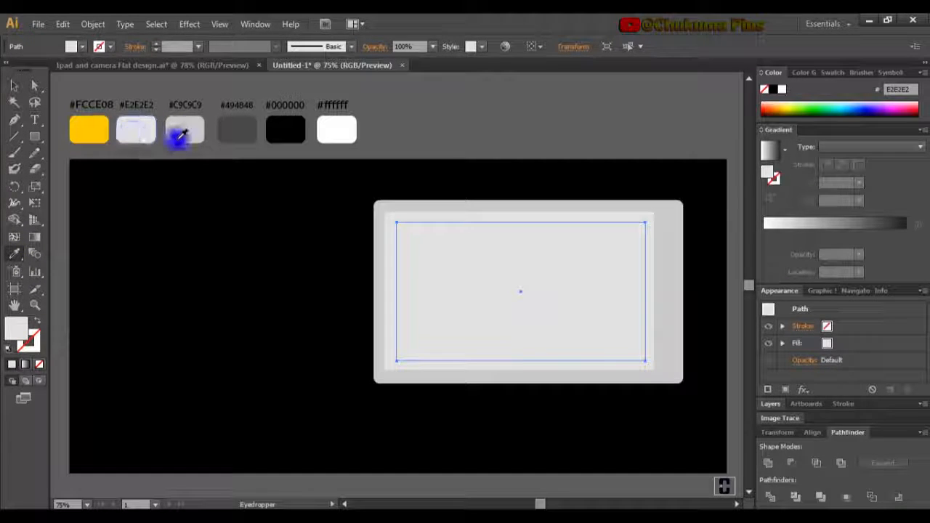
pyautogui.click(180, 134)
pyautogui.click(19, 88)
pyautogui.click(259, 272)
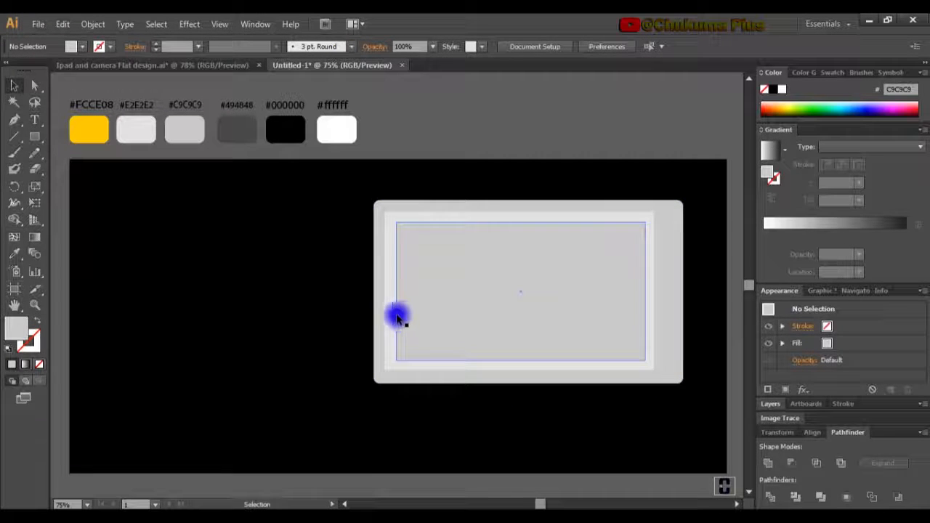
# - Draw a small circle as the home button, centre it in the tablet's wider margin and fill it with swatch colour #E2E2E2
pyautogui.click(42, 142)
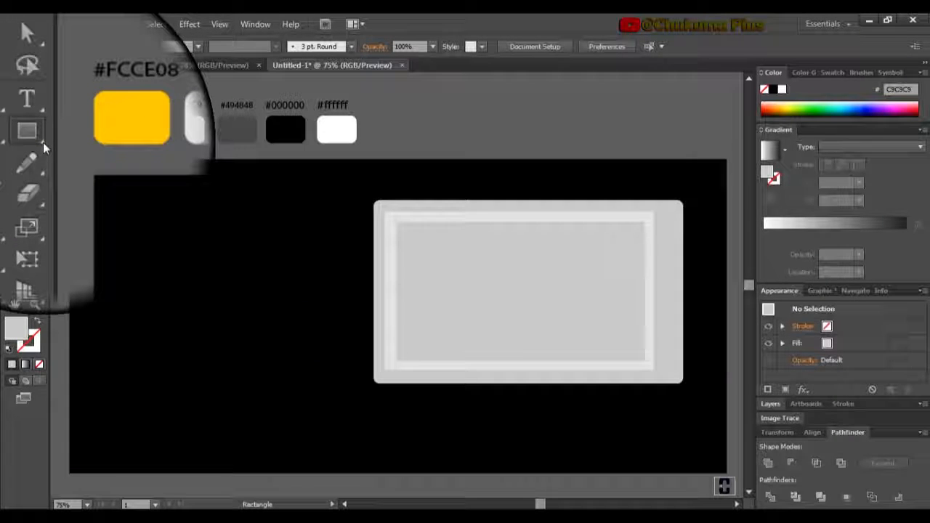
pyautogui.click(87, 168)
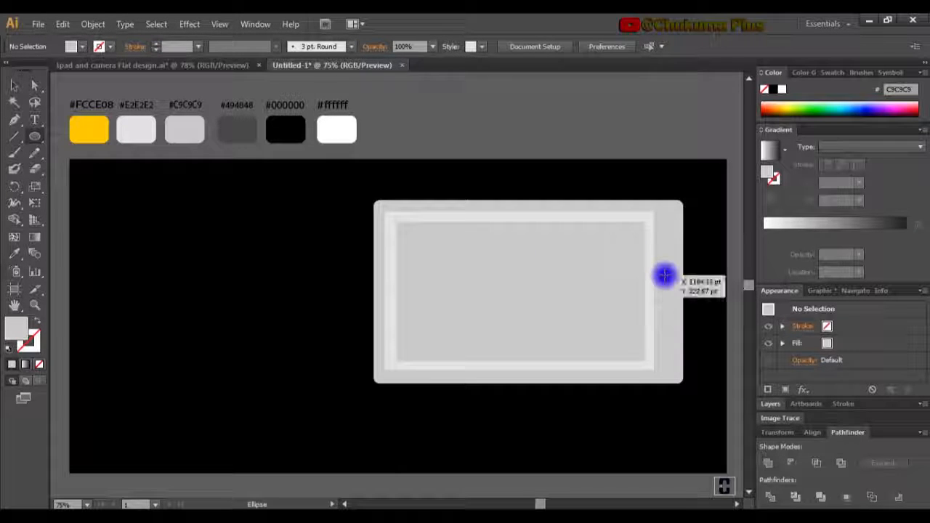
pyautogui.moveTo(664, 275); pyautogui.dragTo(676, 298)
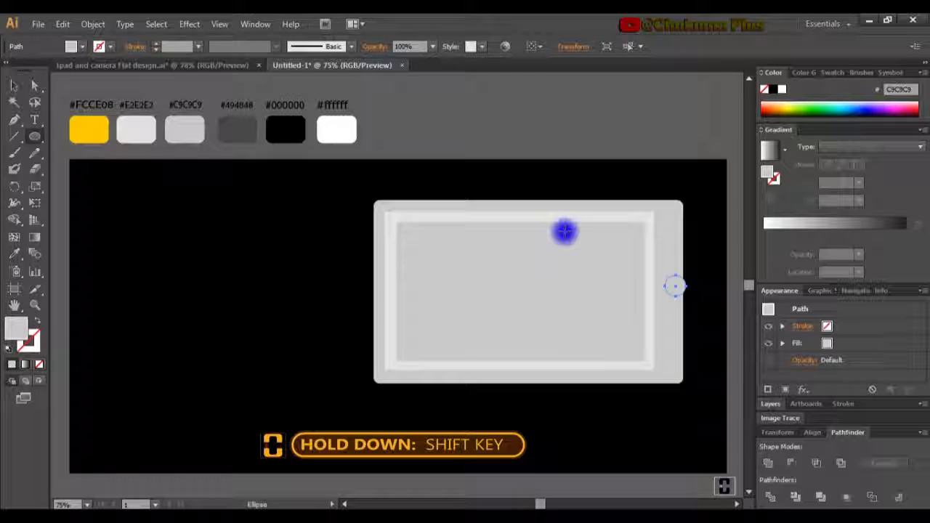
pyautogui.press('v')
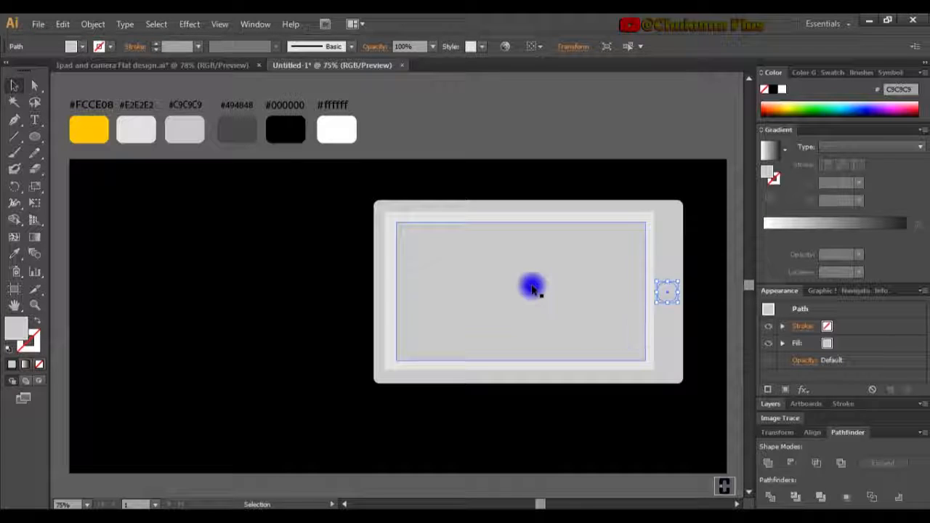
pyautogui.click(16, 259)
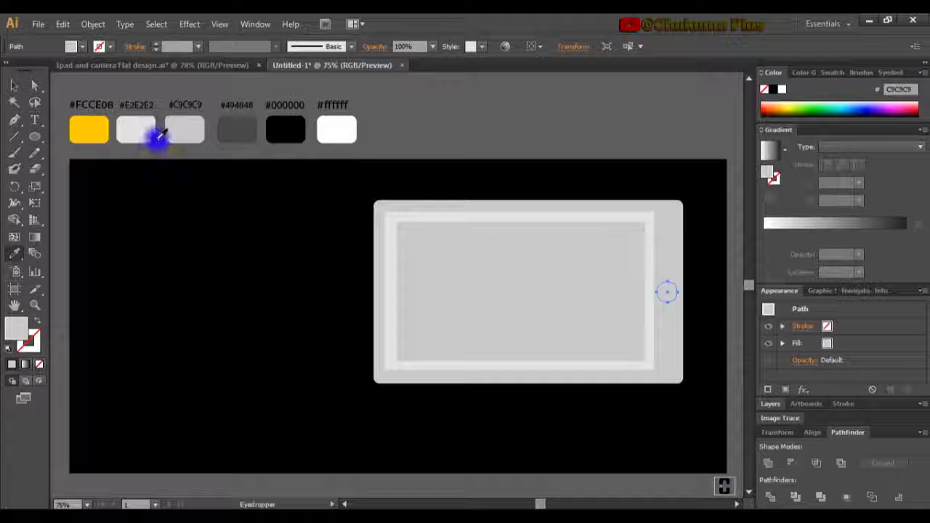
pyautogui.click(132, 124)
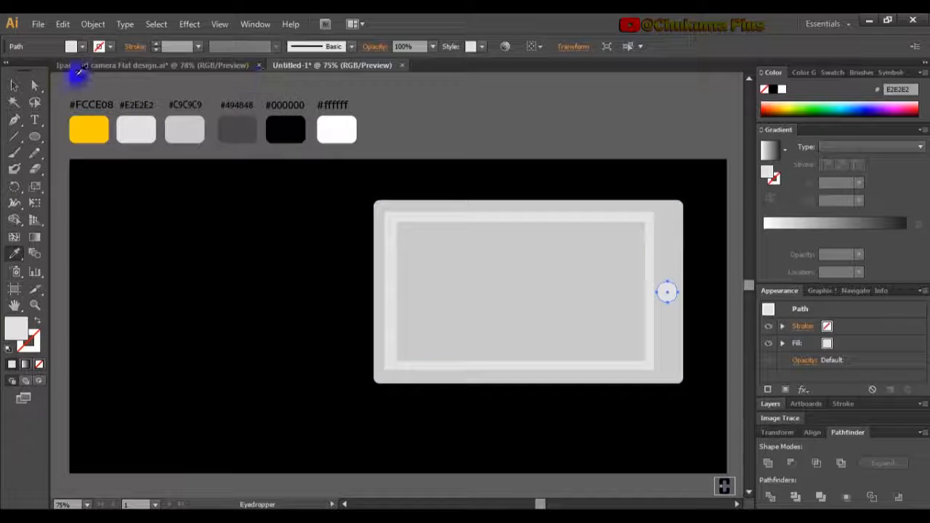
pyautogui.click(13, 85)
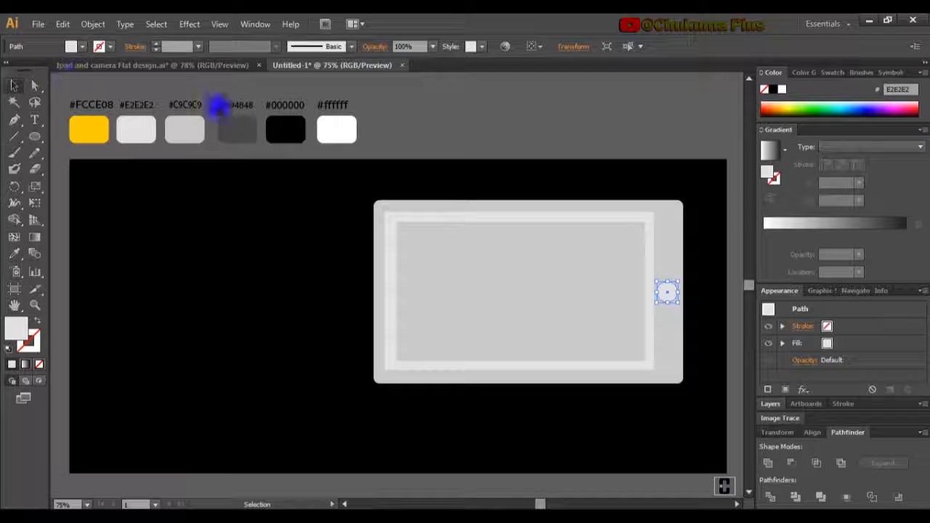
# - Paste a copy of the home button behind it, fill the copy with swatch colour #494848 and nudge it down slightly as a shadow
pyautogui.click(95, 24)
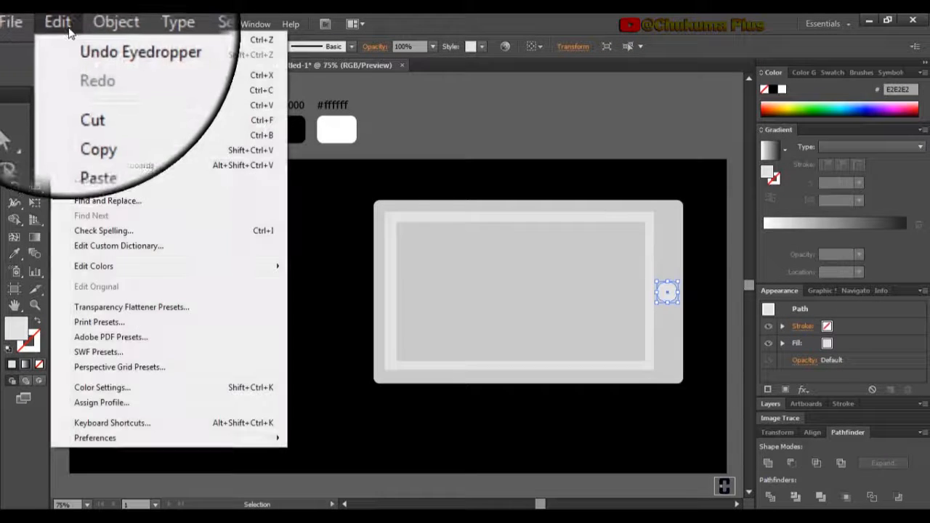
pyautogui.click(84, 90)
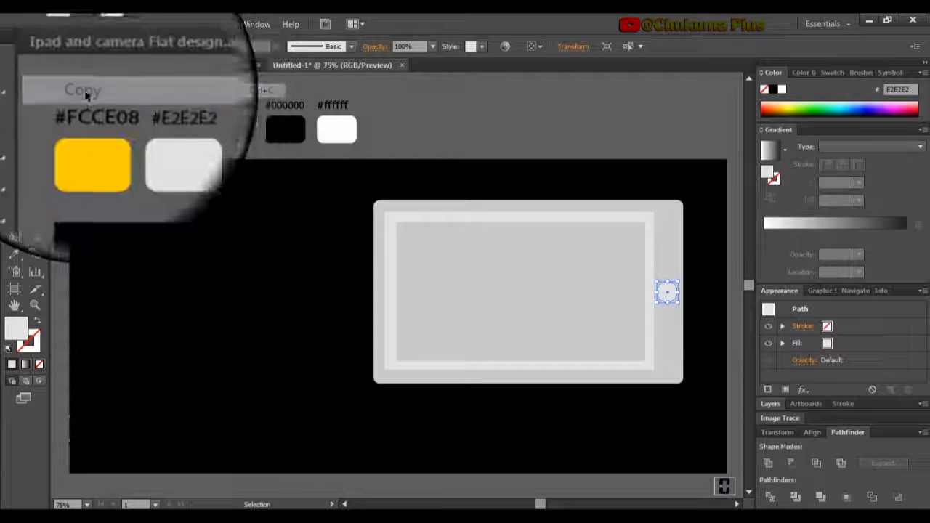
pyautogui.click(64, 25)
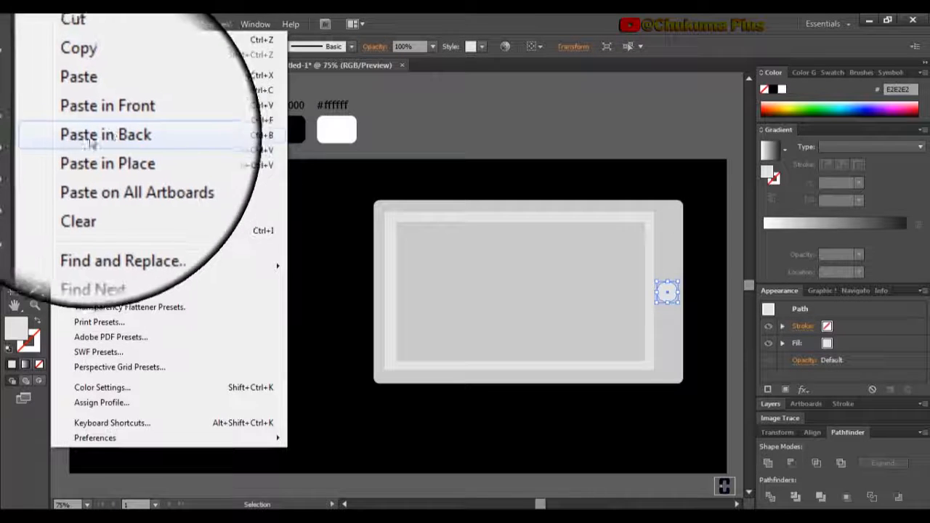
pyautogui.click(102, 138)
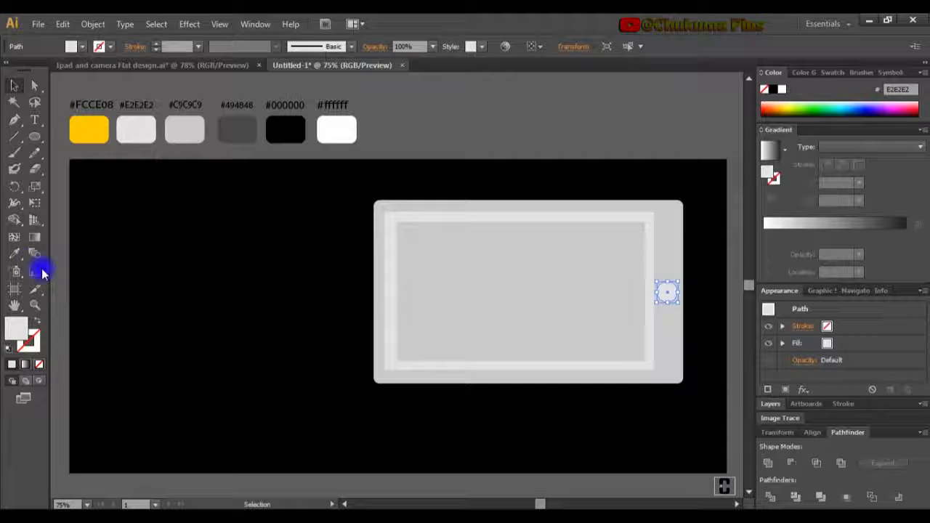
pyautogui.click(18, 260)
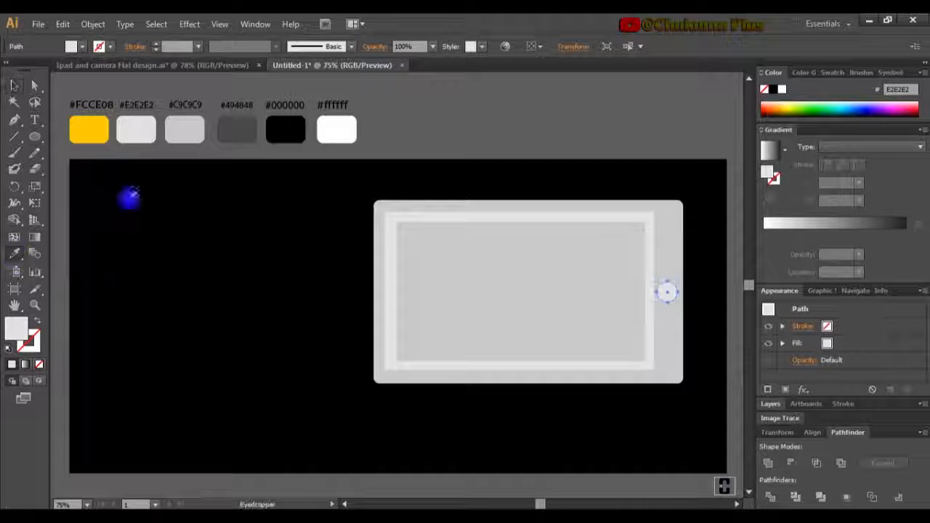
pyautogui.click(244, 134)
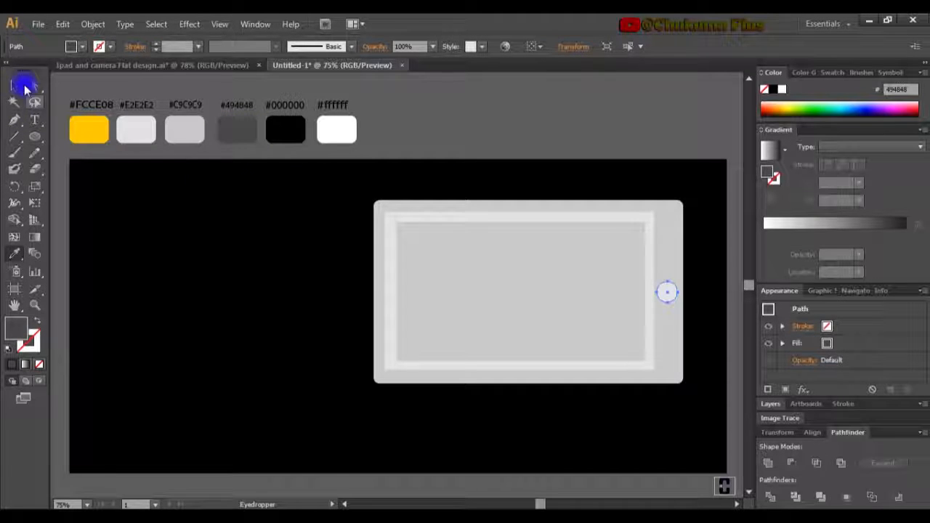
pyautogui.click(13, 89)
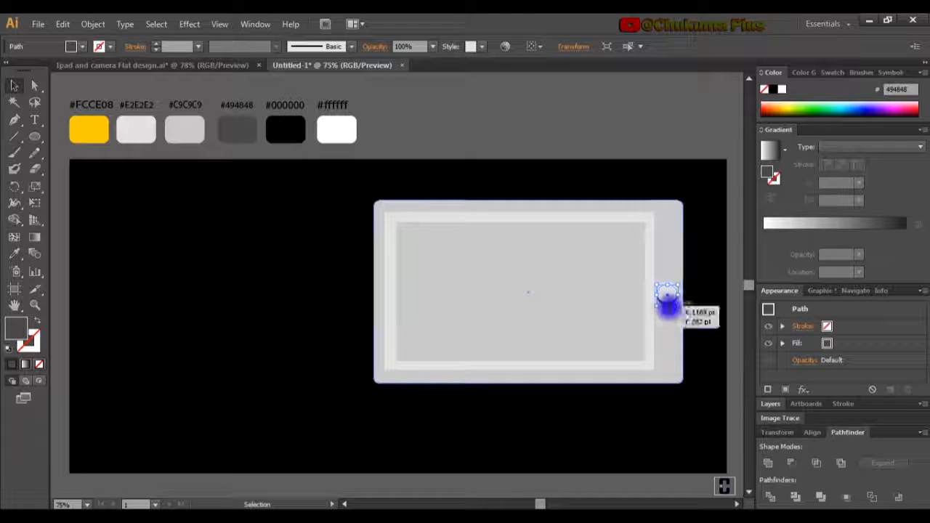
pyautogui.click(702, 303)
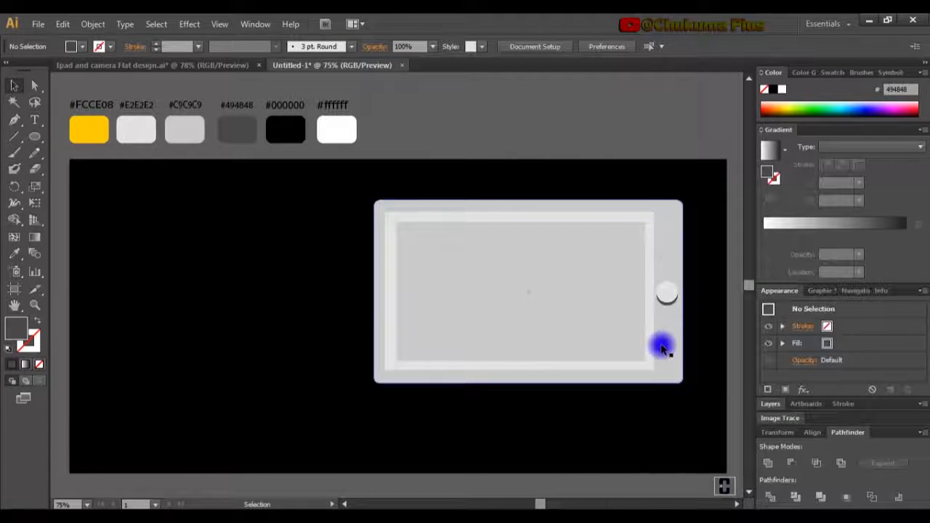
# - Group the tablet body, both inner rectangles and the home button with its shadow
pyautogui.click(374, 364)
pyautogui.keyDown('shift'); pyautogui.click(385, 362); pyautogui.keyUp('shift')
pyautogui.keyDown('shift'); pyautogui.click(393, 360); pyautogui.keyUp('shift')
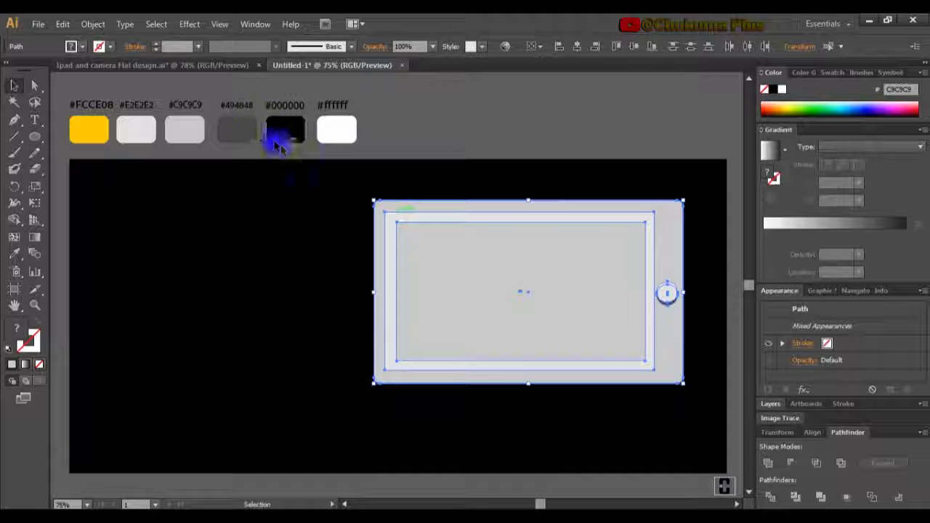
pyautogui.click(92, 24)
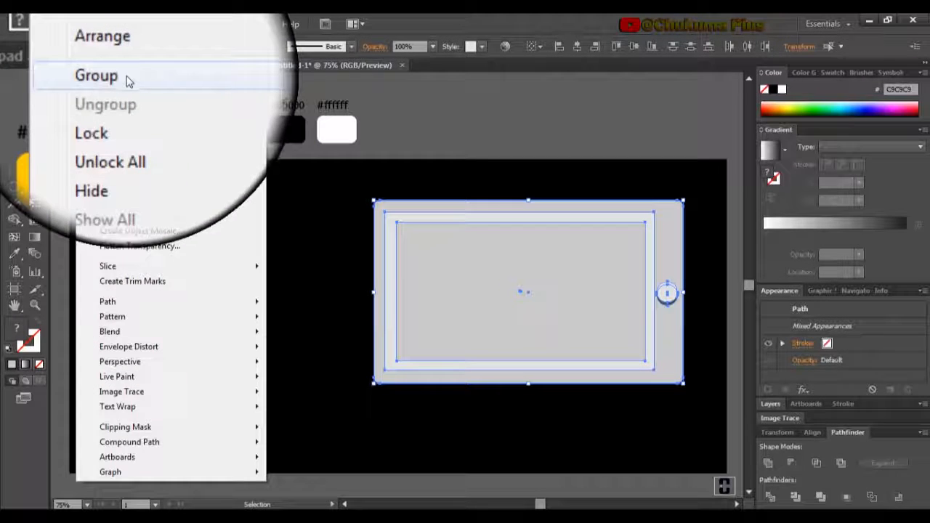
pyautogui.click(127, 80)
pyautogui.click(244, 212)
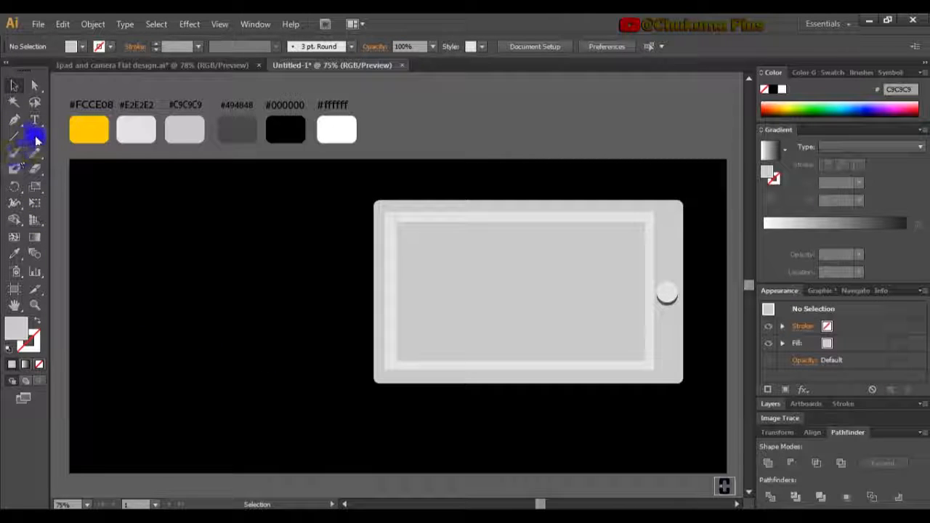
# - Draw a long thin rounded rectangle across the upper part of the tablet, extending past its right edge
pyautogui.moveTo(42, 146); pyautogui.dragTo(80, 158)
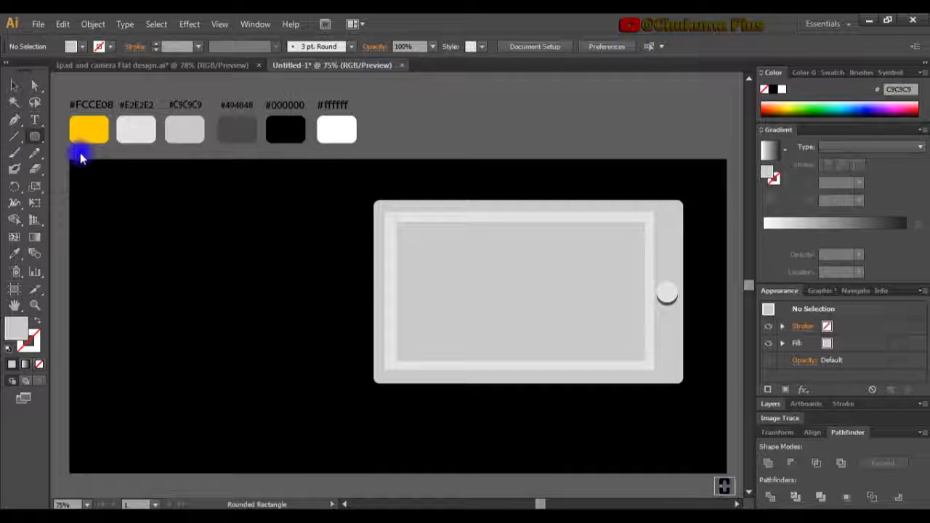
pyautogui.moveTo(428, 234); pyautogui.dragTo(713, 250)
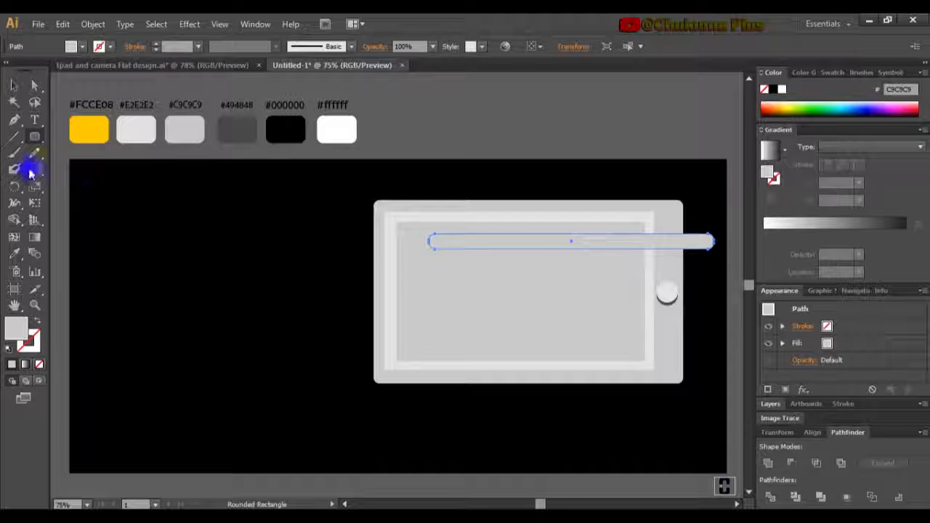
pyautogui.click(13, 88)
pyautogui.click(213, 240)
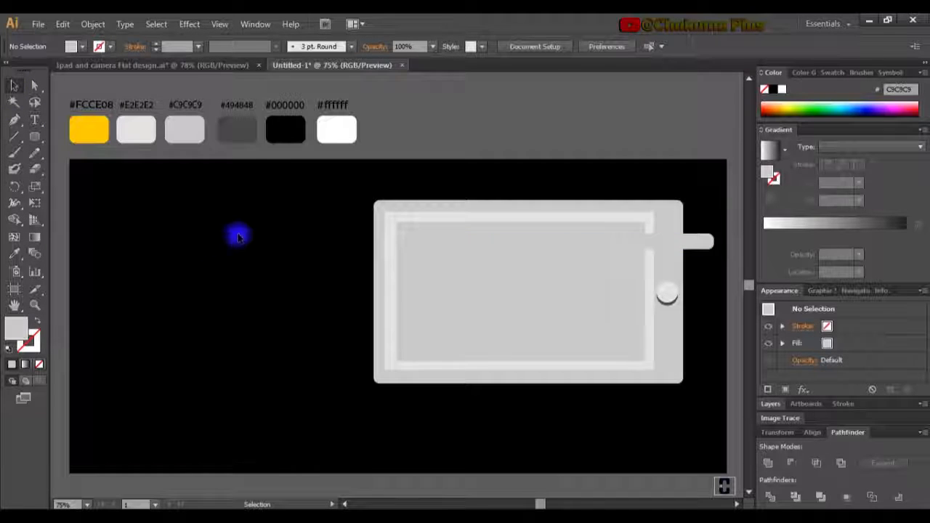
# - Fill the long rounded bar with swatch colour #000000
pyautogui.click(561, 242)
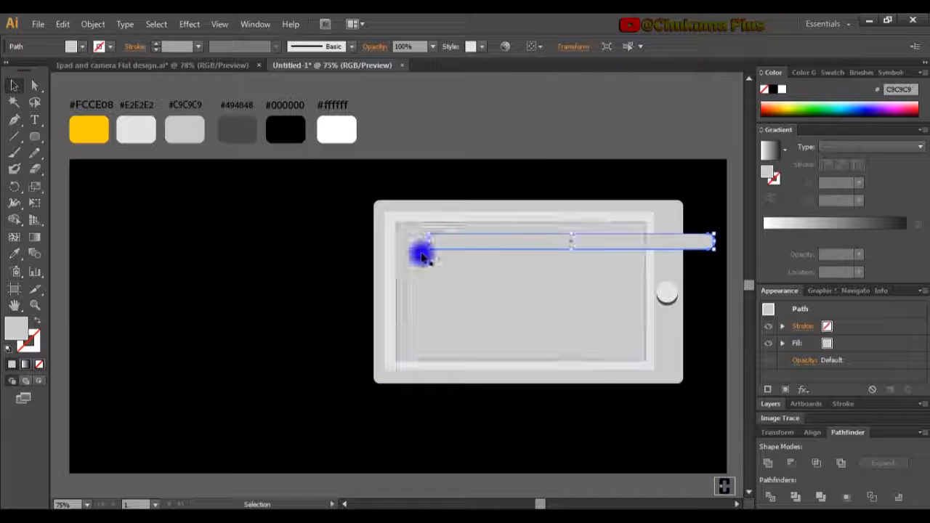
pyautogui.click(15, 254)
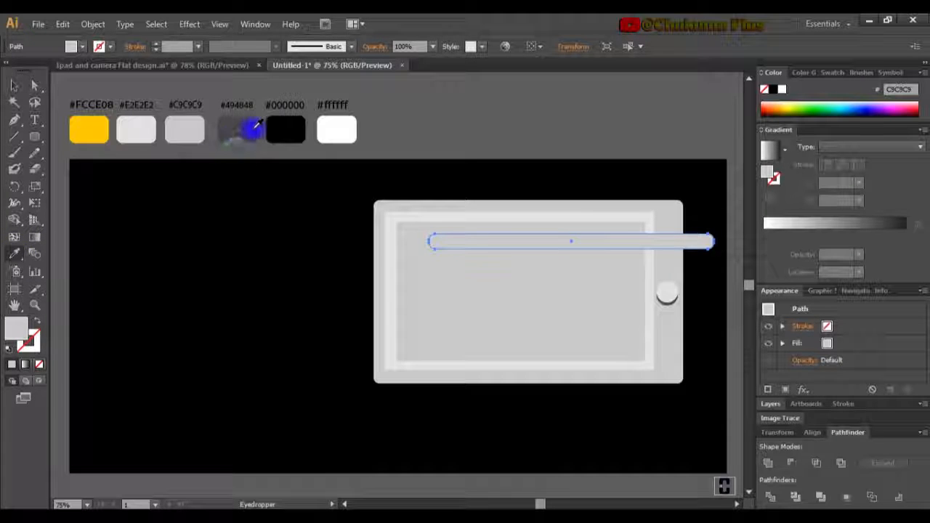
pyautogui.click(283, 126)
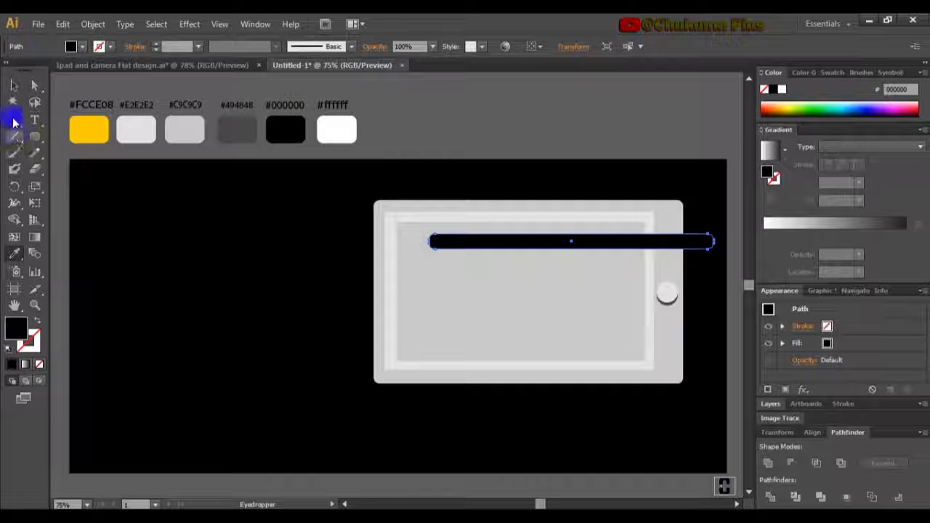
pyautogui.click(12, 85)
pyautogui.click(230, 294)
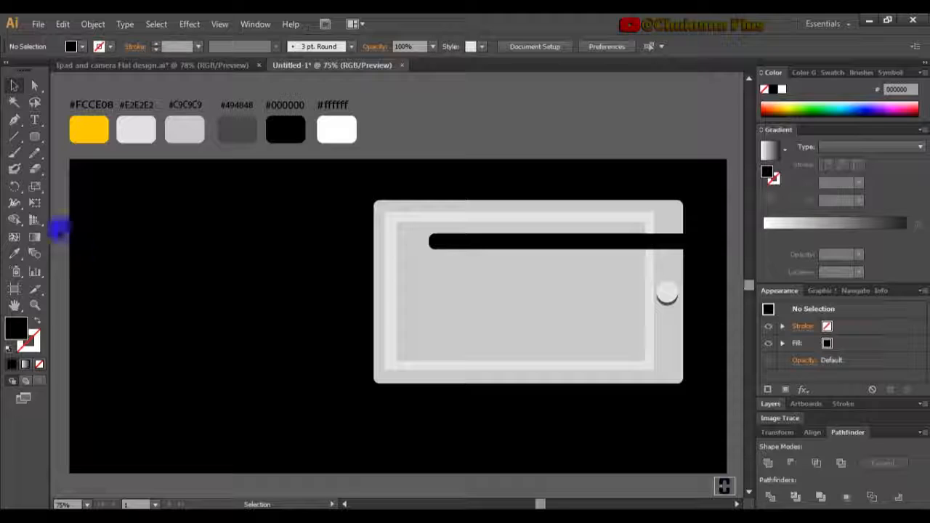
# - Fill the long rounded bar with swatch colour #494848
pyautogui.click(492, 240)
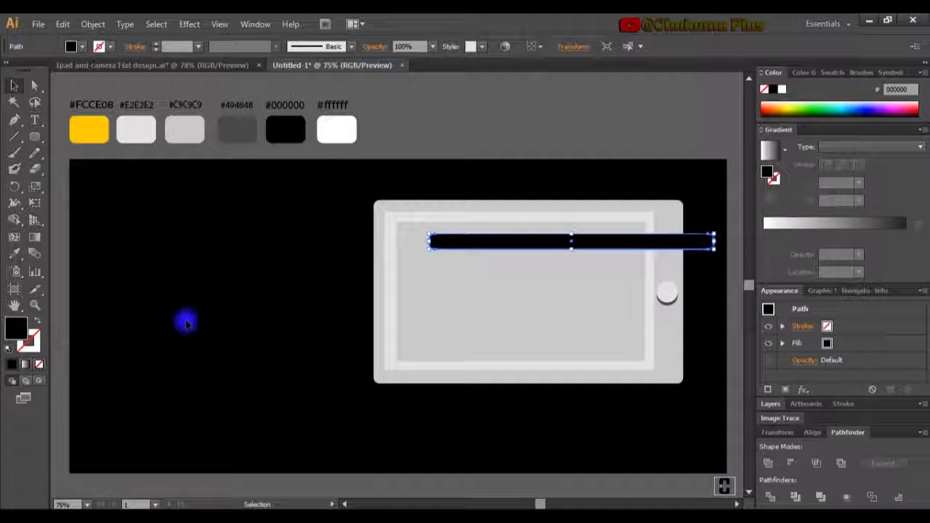
pyautogui.click(15, 256)
pyautogui.click(249, 136)
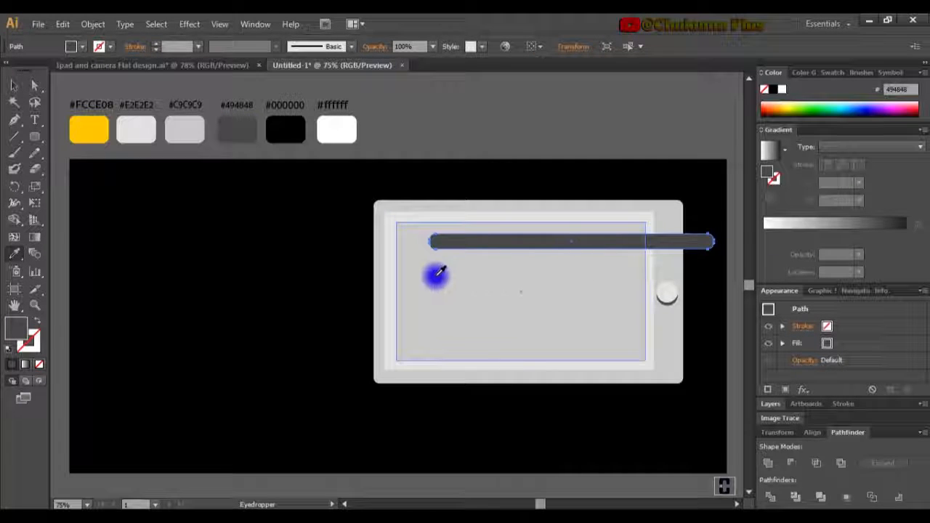
pyautogui.click(14, 86)
pyautogui.click(297, 230)
# - Draw a short curved line across the bar just right of its centre, with no fill and a #494848 stroke
pyautogui.click(500, 243)
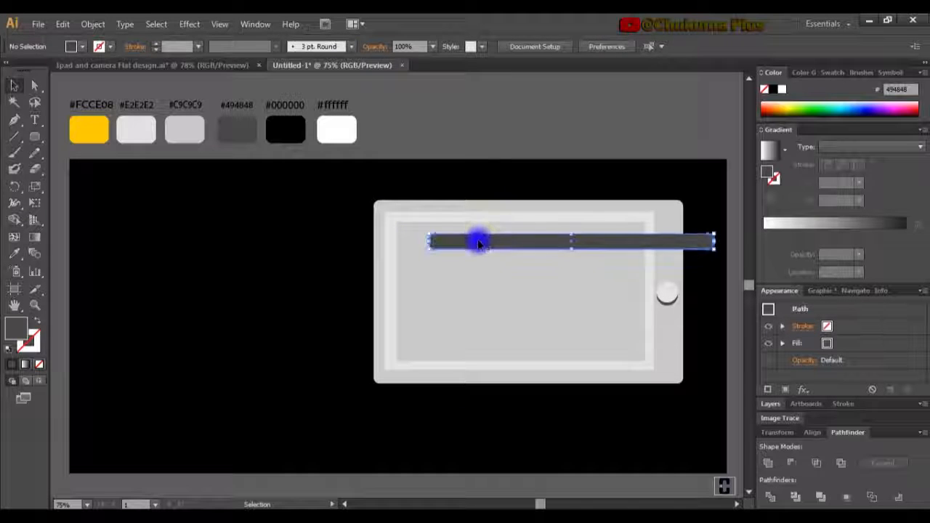
pyautogui.click(478, 243)
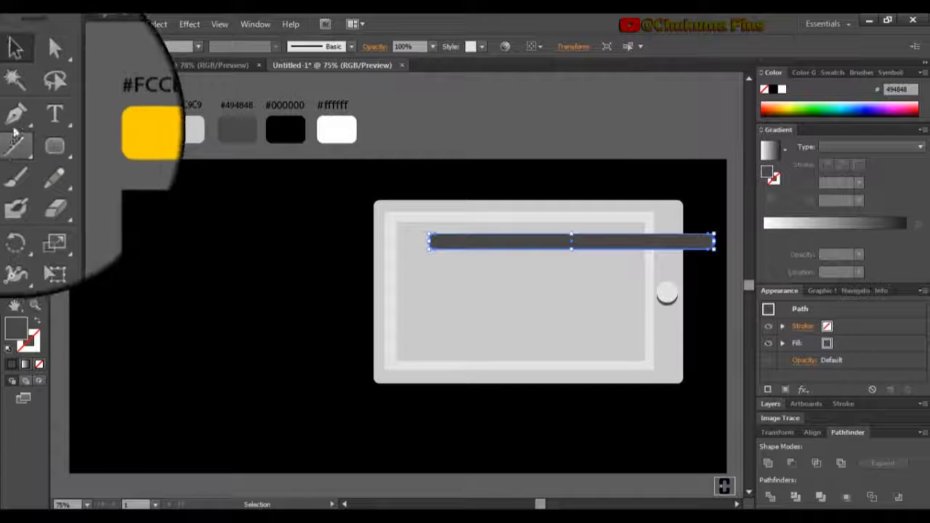
pyautogui.click(16, 122)
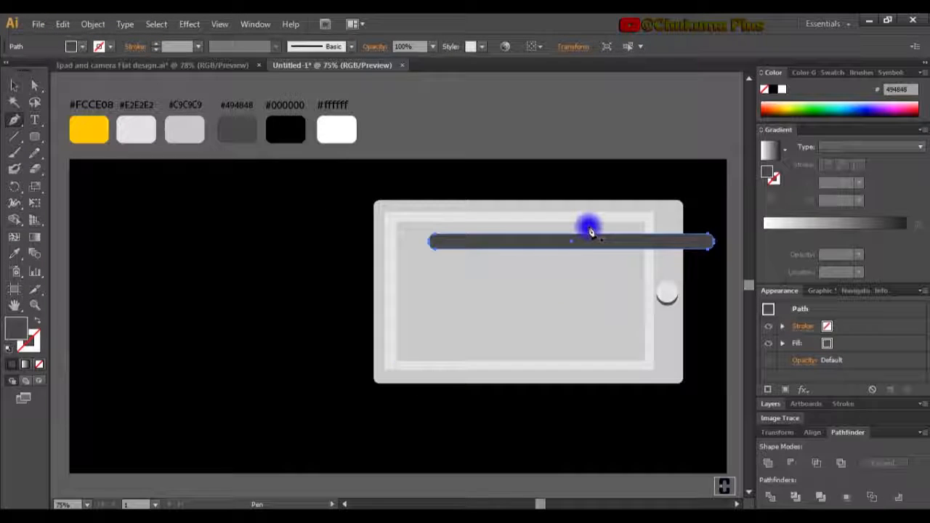
pyautogui.moveTo(587, 222); pyautogui.dragTo(576, 279)
pyautogui.click(382, 312)
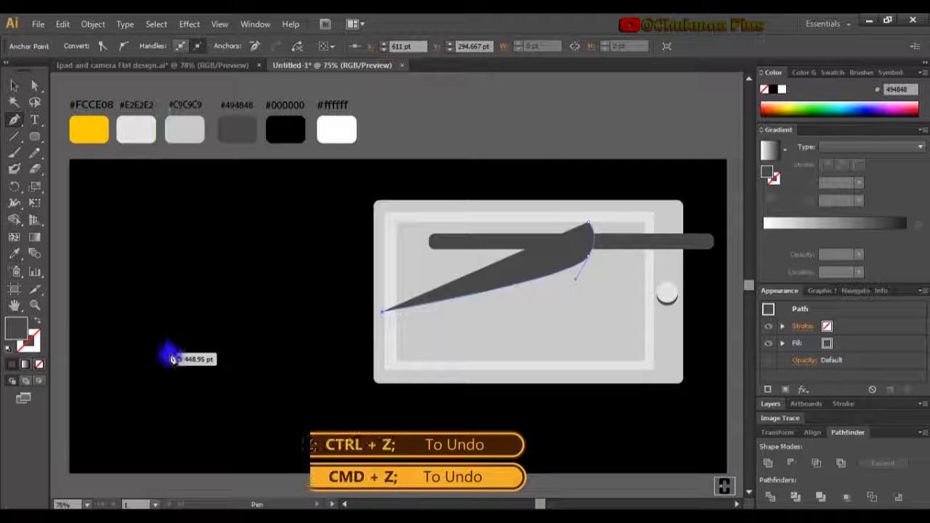
pyautogui.hotkey('ctrl', 'z')
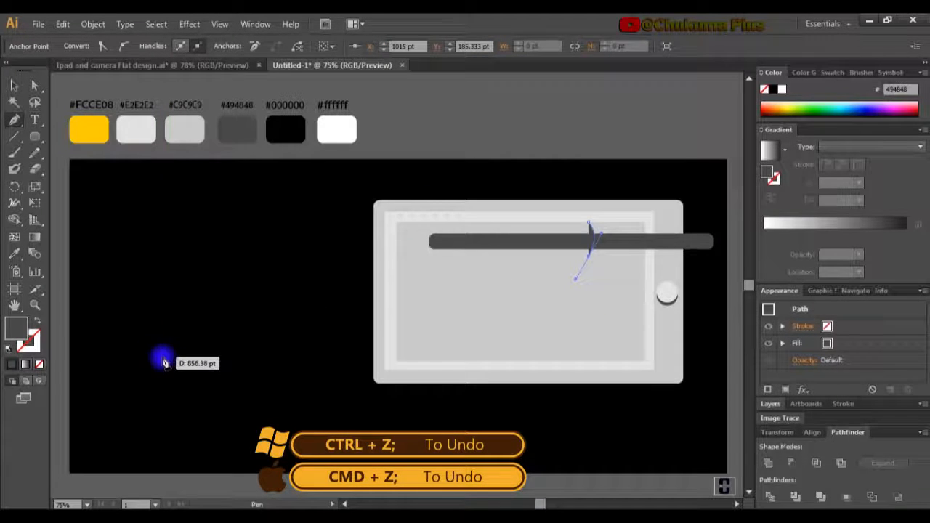
pyautogui.click(37, 321)
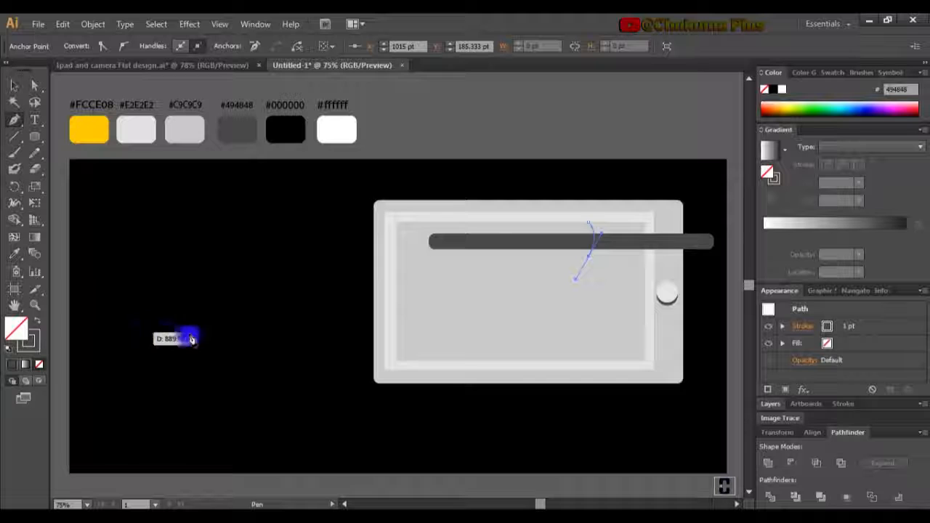
# - Divide the long bar along the curved line with Pathfinder Divide
pyautogui.click(16, 87)
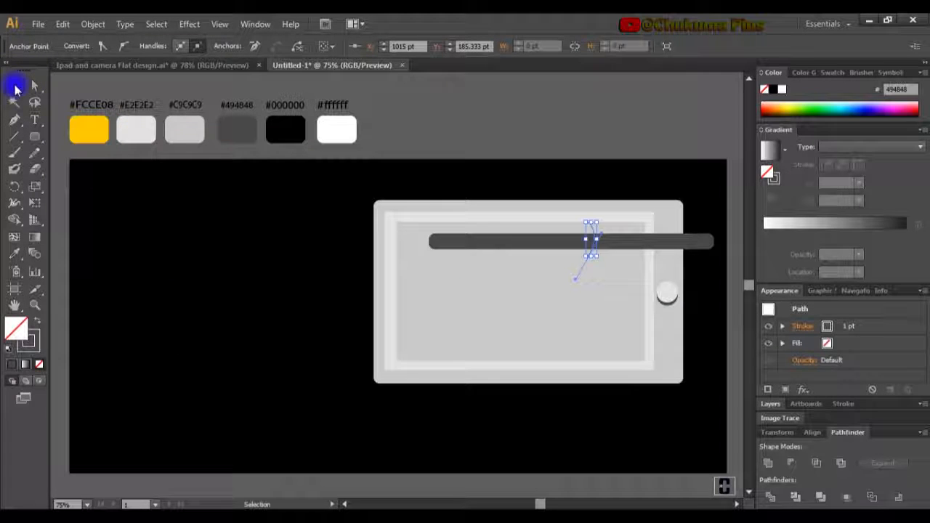
pyautogui.keyDown('shift'); pyautogui.click(505, 250); pyautogui.keyUp('shift')
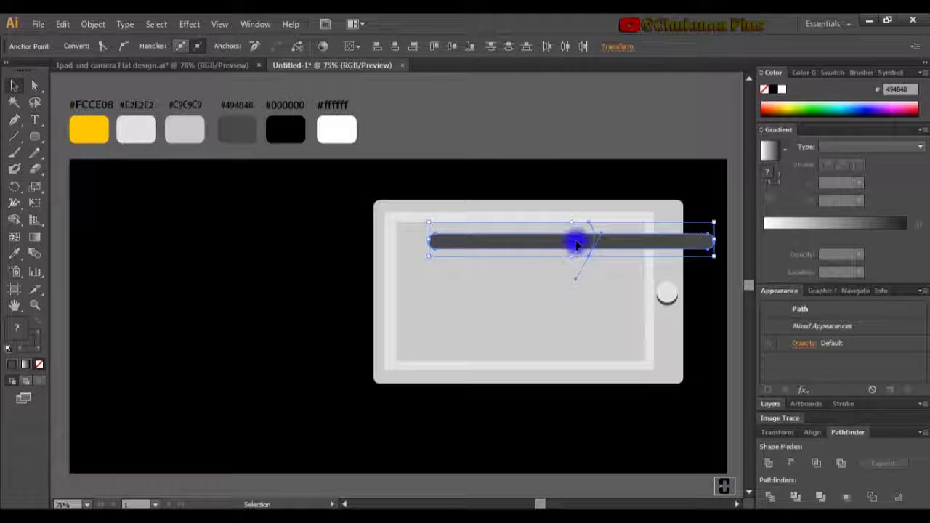
pyautogui.click(592, 233)
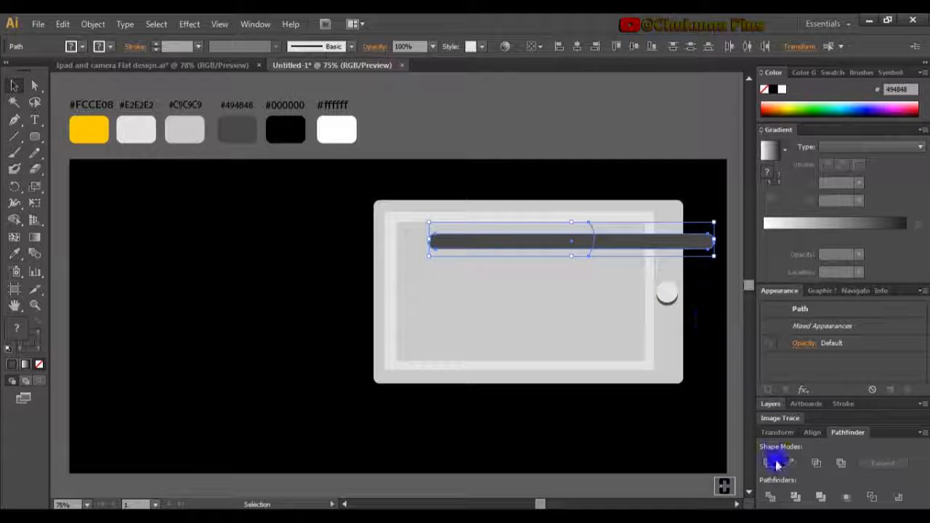
pyautogui.click(770, 496)
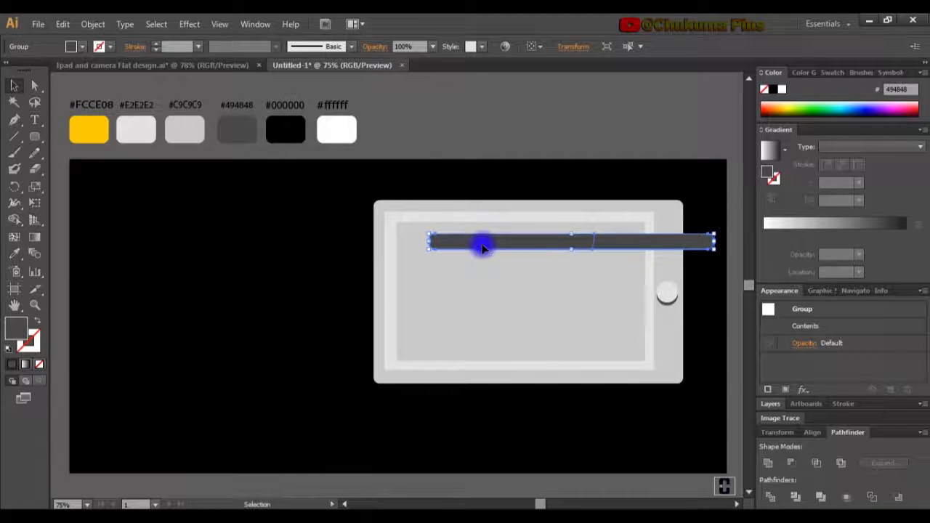
# - Ungroup the divided bar and check that its two segments can be selected separately
pyautogui.click(100, 25)
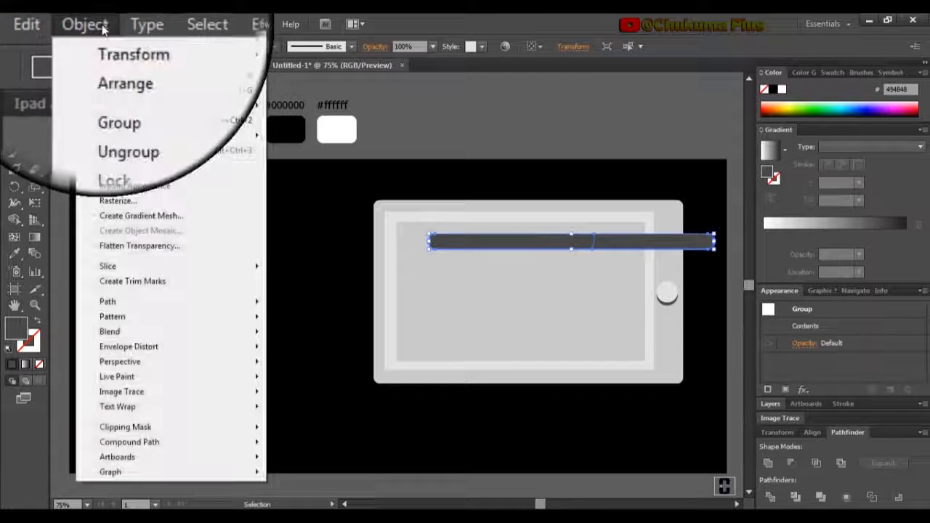
pyautogui.click(120, 93)
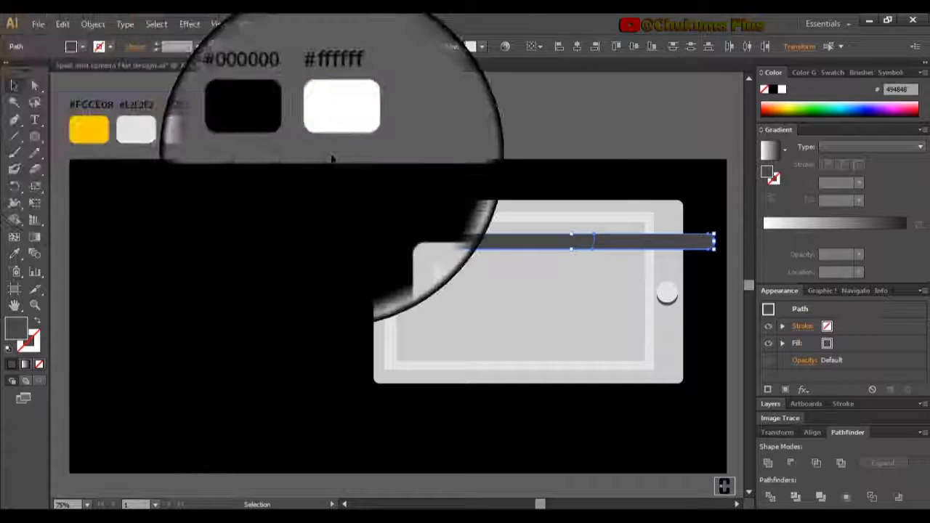
pyautogui.click(549, 224)
pyautogui.click(554, 245)
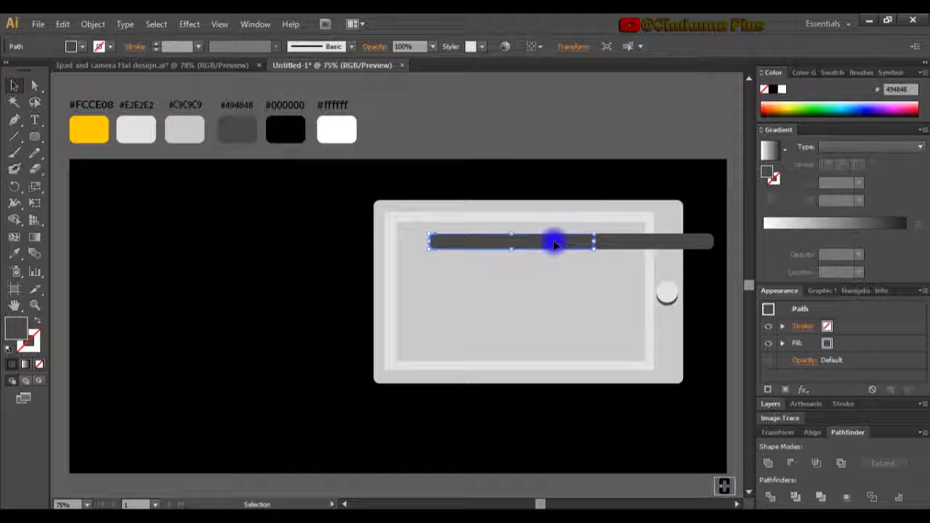
pyautogui.click(618, 240)
pyautogui.click(561, 247)
pyautogui.click(624, 249)
pyautogui.click(544, 248)
pyautogui.click(608, 299)
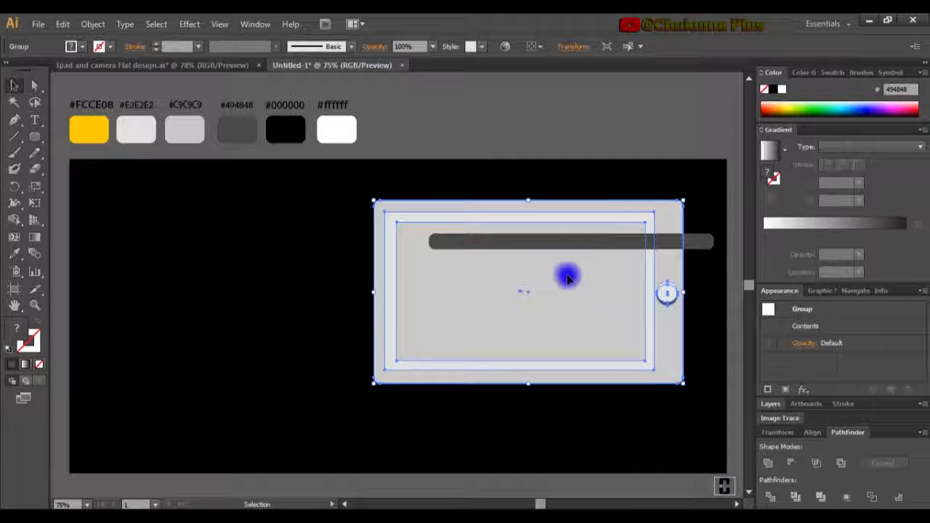
pyautogui.click(283, 294)
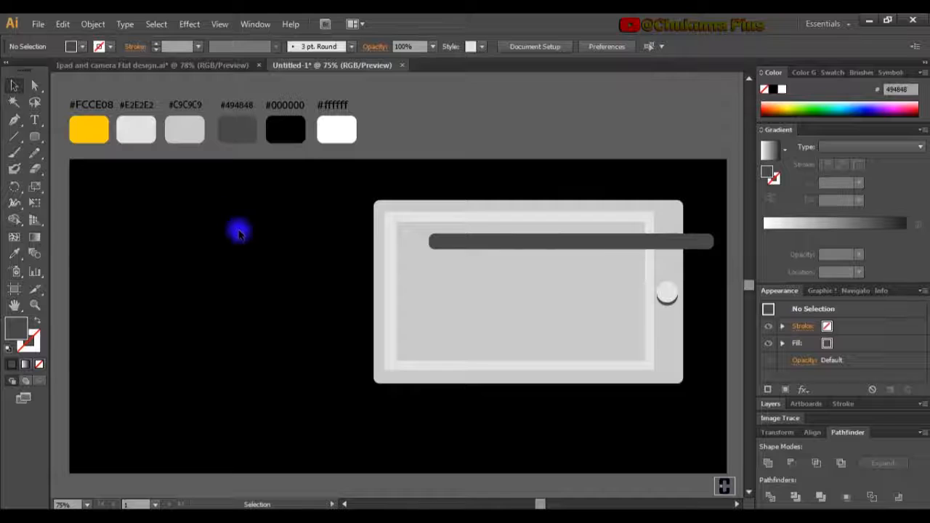
# - Fill the bar's left segment with swatch colour #E2E2E2
pyautogui.click(515, 248)
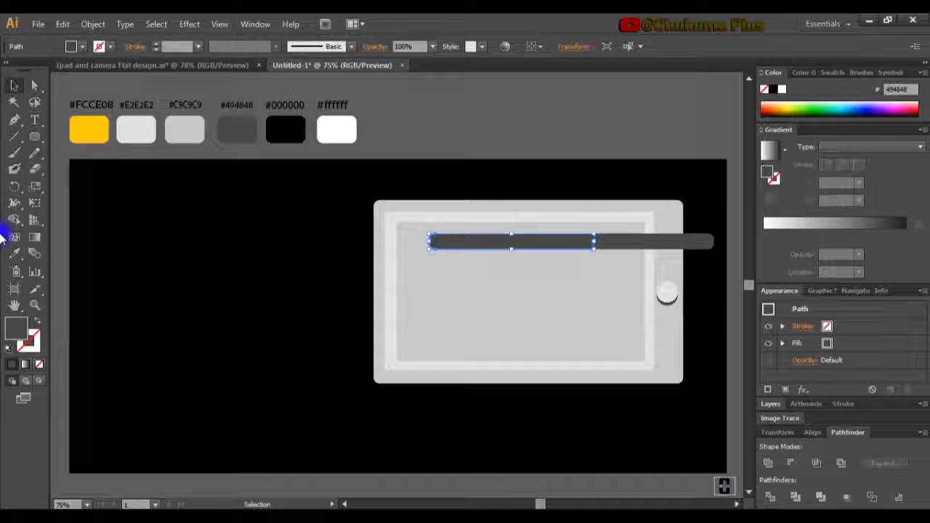
pyautogui.click(17, 258)
pyautogui.click(193, 132)
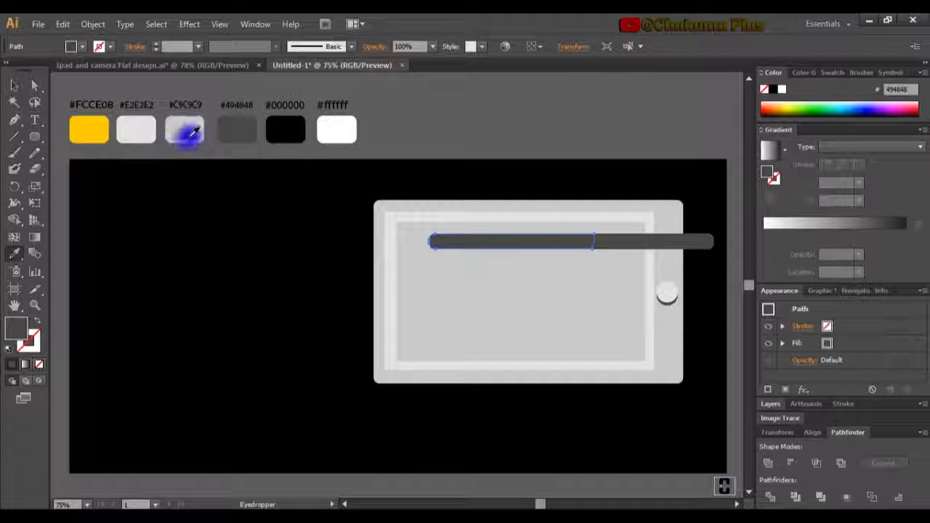
pyautogui.click(136, 131)
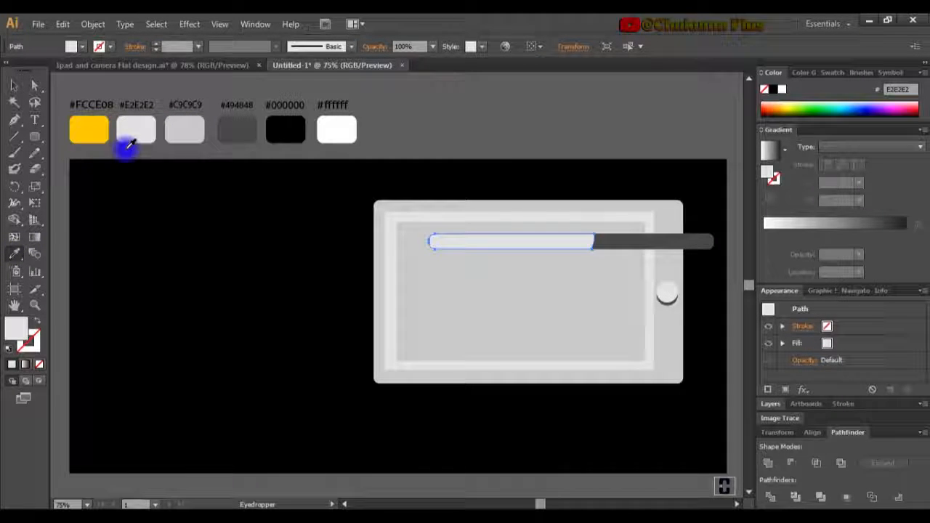
pyautogui.click(14, 85)
pyautogui.click(336, 285)
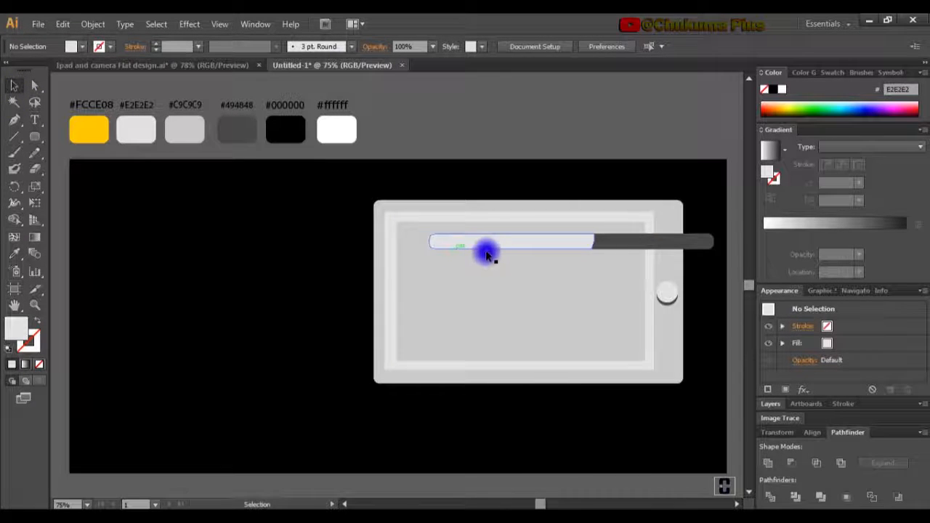
# - Shorten the light segment of the bar by moving its left end inward
pyautogui.click(442, 247)
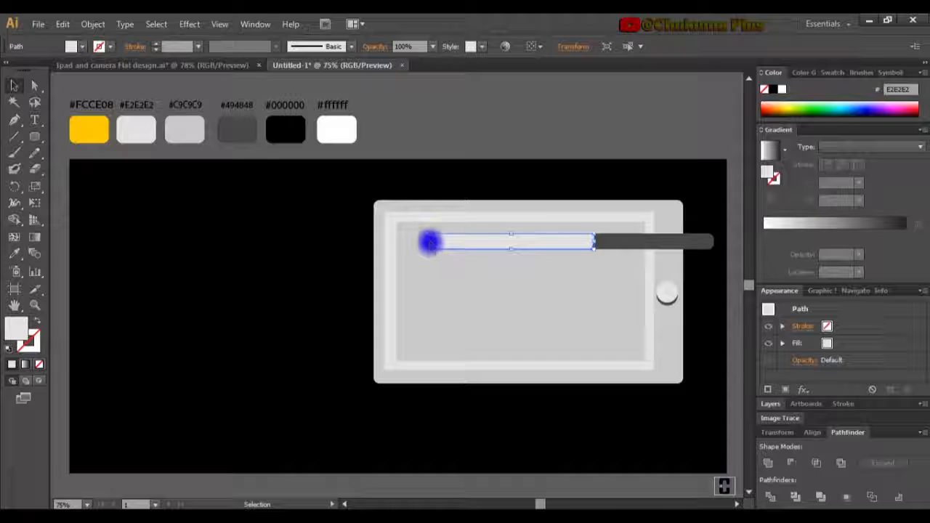
pyautogui.moveTo(428, 241); pyautogui.dragTo(462, 241)
pyautogui.click(284, 328)
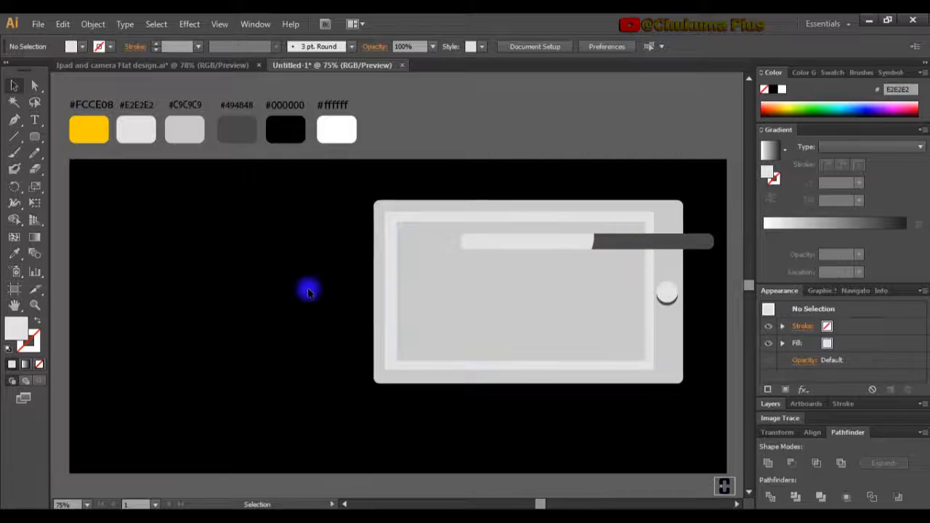
# - Create a three-sided polygon with a 50 pt radius near the tablet's upper left corner
pyautogui.click(36, 153)
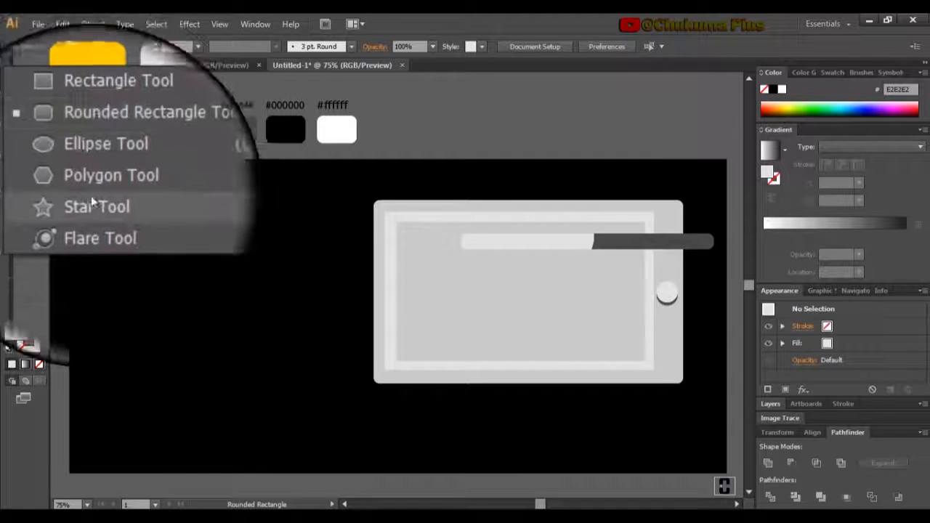
pyautogui.click(96, 183)
pyautogui.click(360, 237)
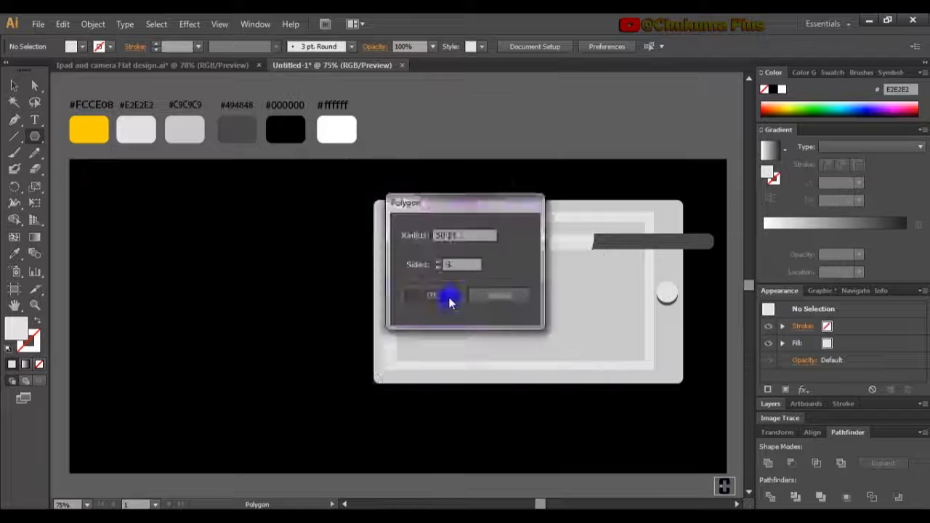
pyautogui.click(452, 294)
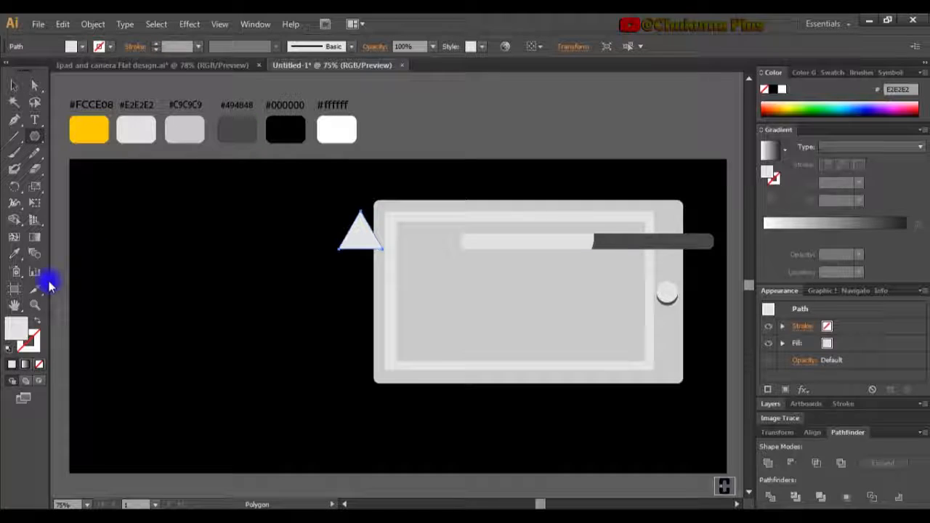
# - Fill the triangle with swatch colour #ffffff
pyautogui.click(14, 253)
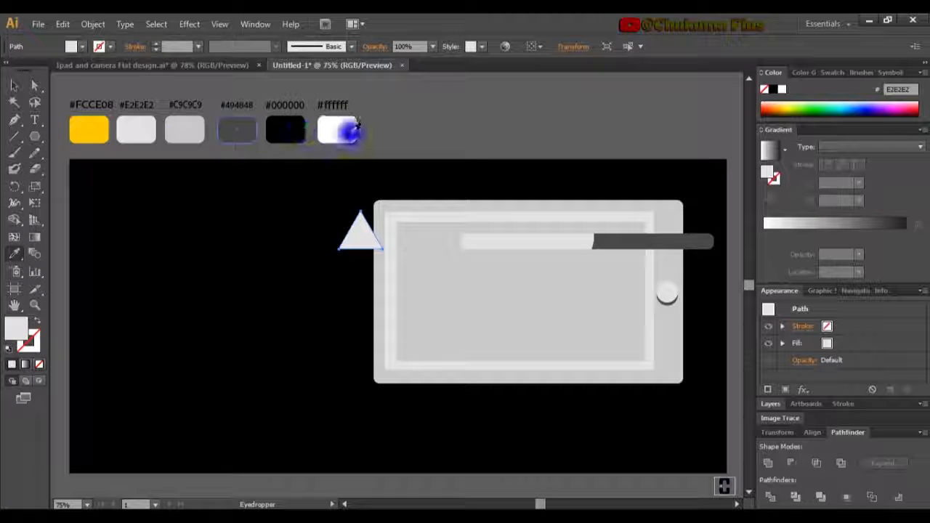
pyautogui.click(341, 133)
pyautogui.click(16, 85)
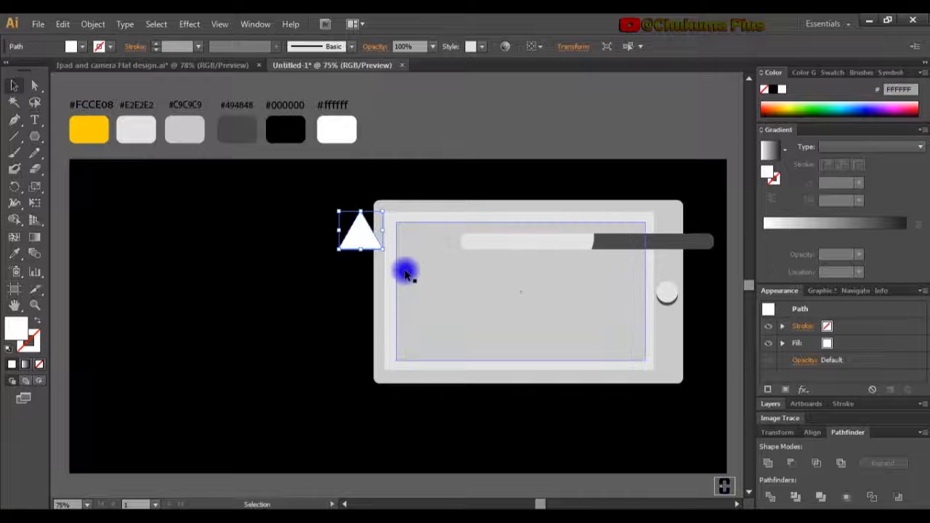
# - Move the white triangle to the light end of the bar and rotate it to point left
pyautogui.moveTo(354, 235); pyautogui.dragTo(424, 238)
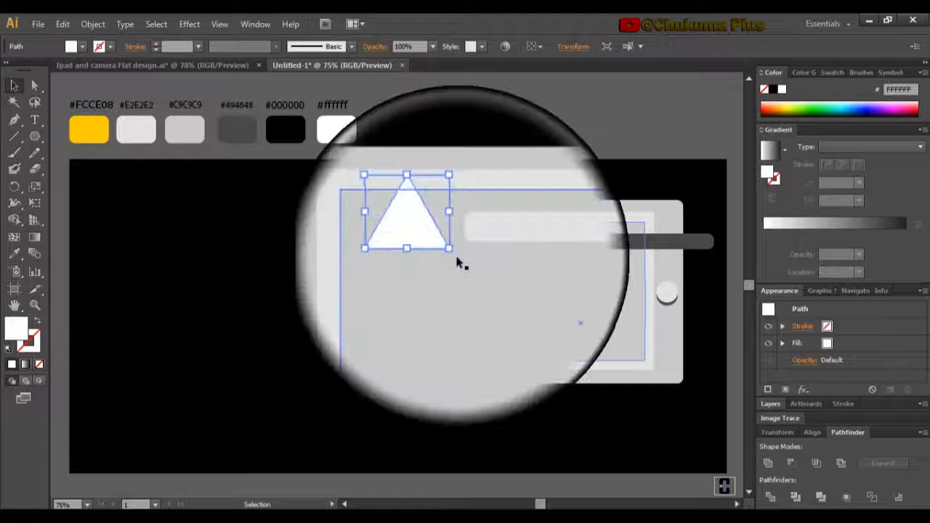
pyautogui.moveTo(455, 260)
pyautogui.mouseDown()
pyautogui.moveTo(465, 213)
pyautogui.moveTo(452, 208)
pyautogui.moveTo(442, 238)
pyautogui.moveTo(450, 245)
pyautogui.mouseUp()
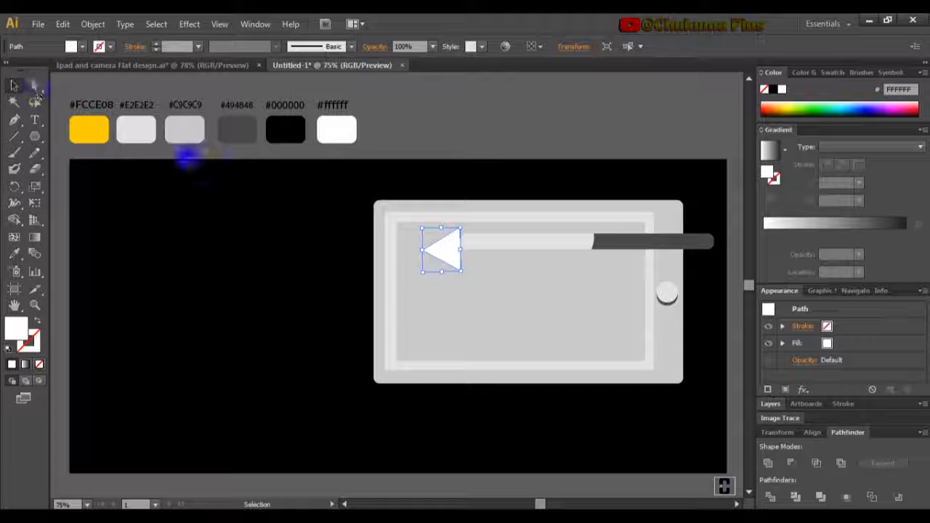
pyautogui.moveTo(443, 248); pyautogui.dragTo(443, 245)
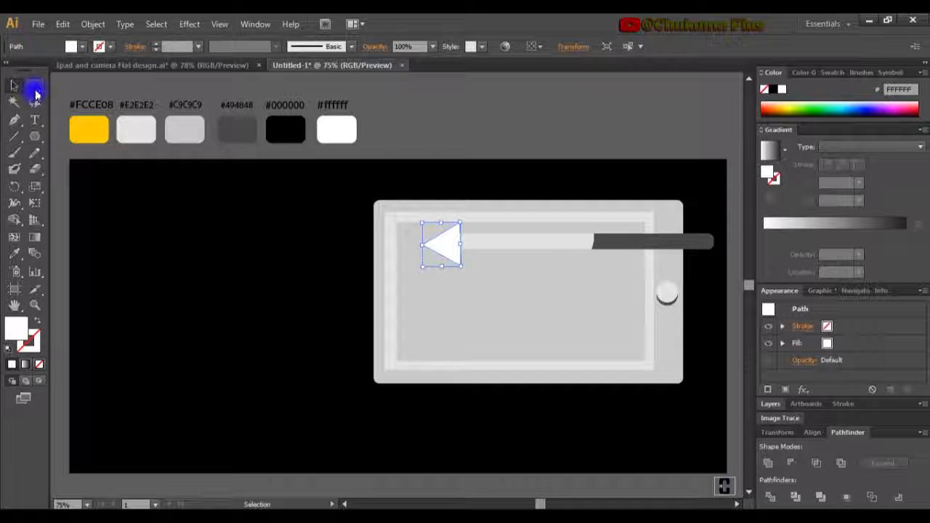
# - Lower the white triangle's upper corner to the bar's upper edge, at about Y 142 pt
pyautogui.click(35, 86)
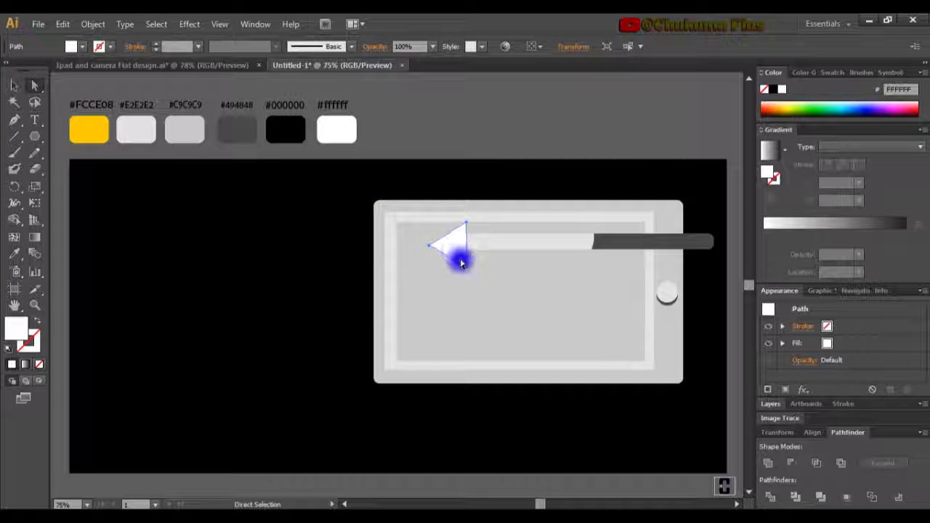
pyautogui.click(466, 223)
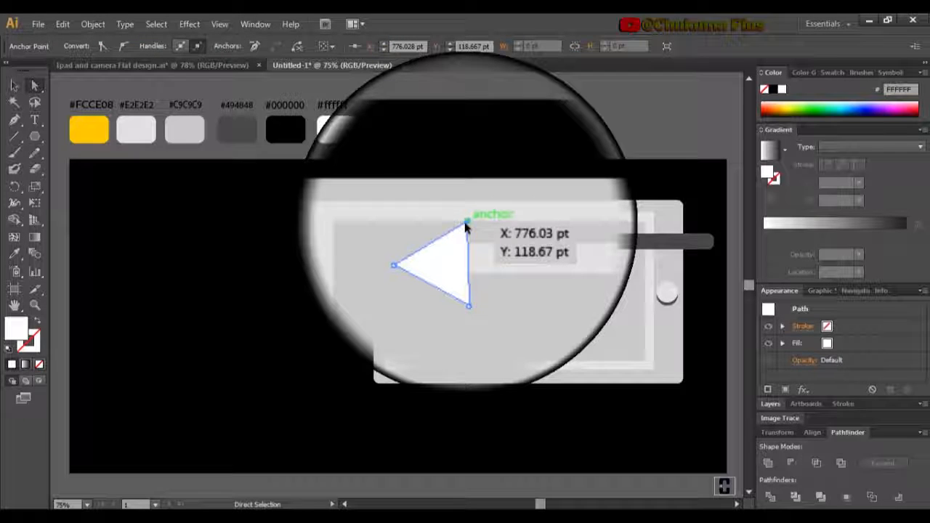
pyautogui.moveTo(465, 226); pyautogui.dragTo(465, 228)
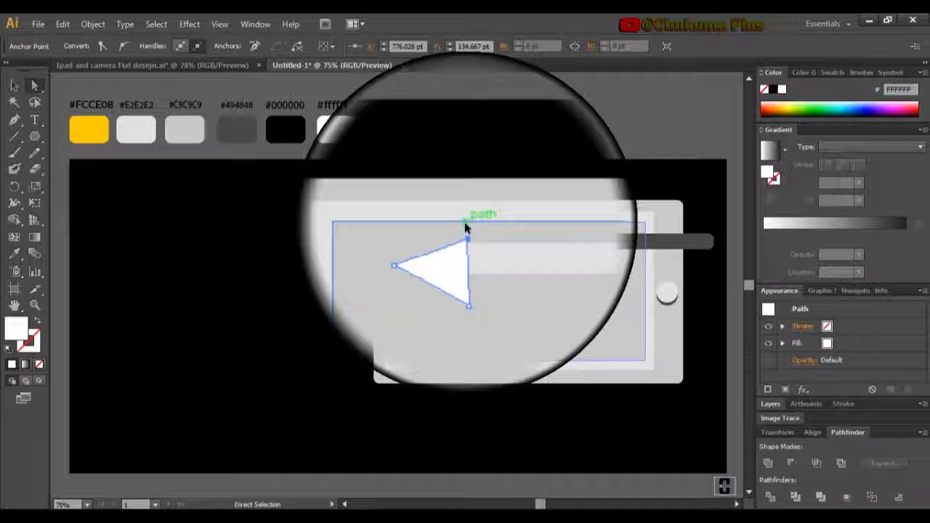
pyautogui.press('Down')
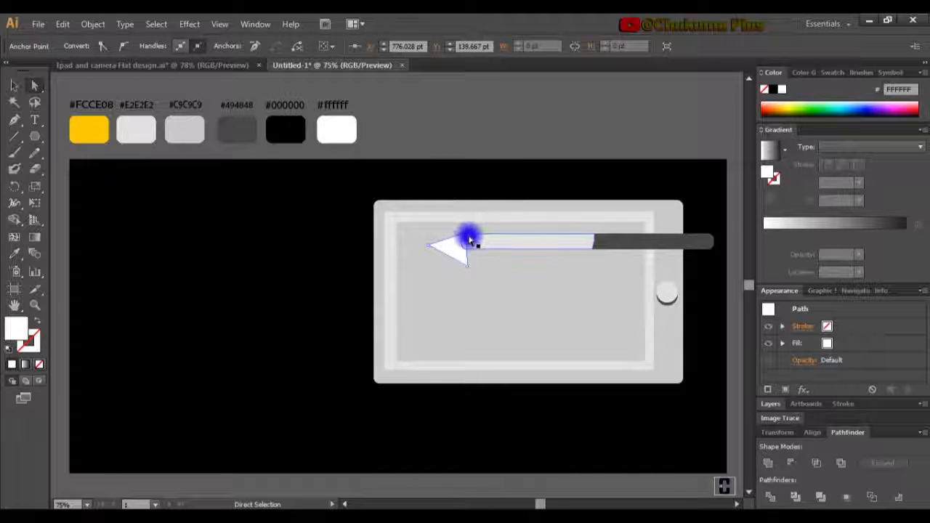
pyautogui.press('Down')
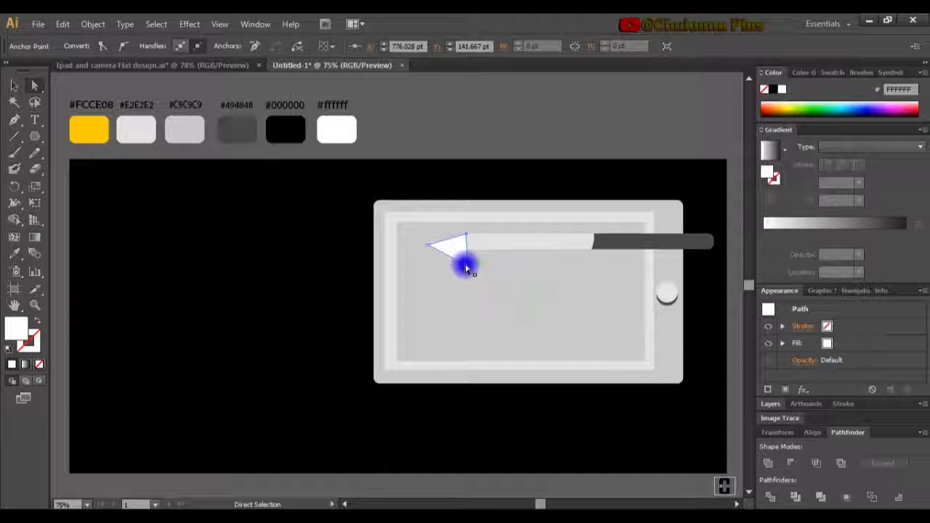
# - Raise the triangle's lower corner to the bar's lower edge, at about Y 170 pt, and adjust the tip to centre it on the bar
pyautogui.click(468, 268)
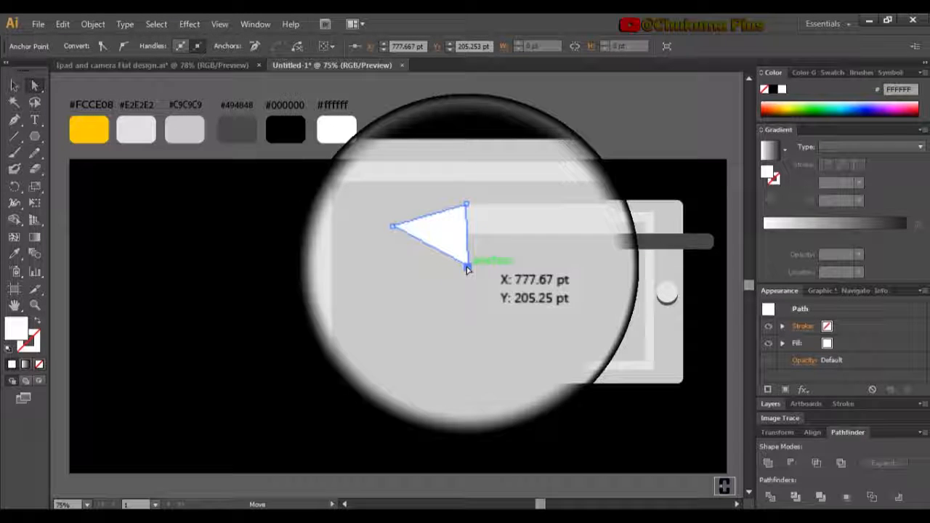
pyautogui.moveTo(467, 267); pyautogui.dragTo(466, 265)
pyautogui.press('Up')
pyautogui.press('Up')
pyautogui.press('Up')
pyautogui.press('Up')
pyautogui.press('Up')
pyautogui.press('Up')
pyautogui.press('Up')
pyautogui.press('Up')
pyautogui.press('Up')
pyautogui.press('Up')
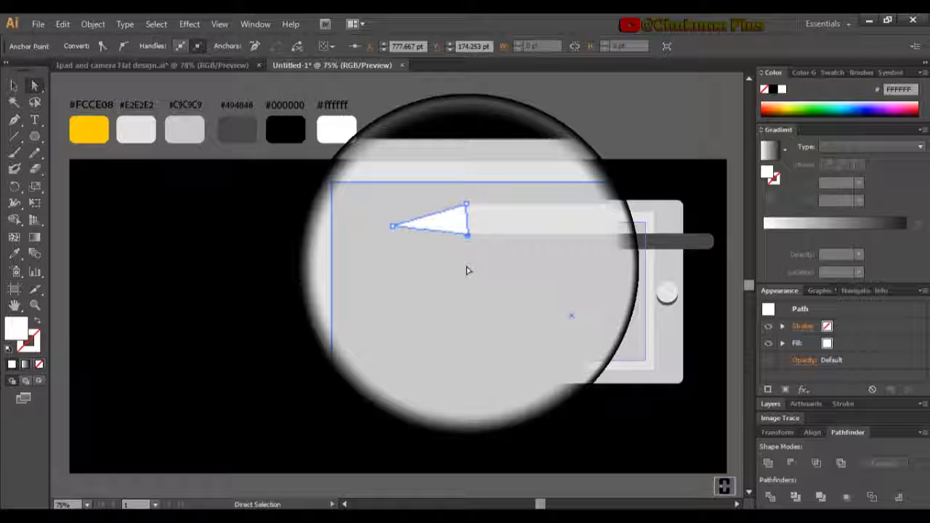
pyautogui.moveTo(467, 251); pyautogui.dragTo(430, 247)
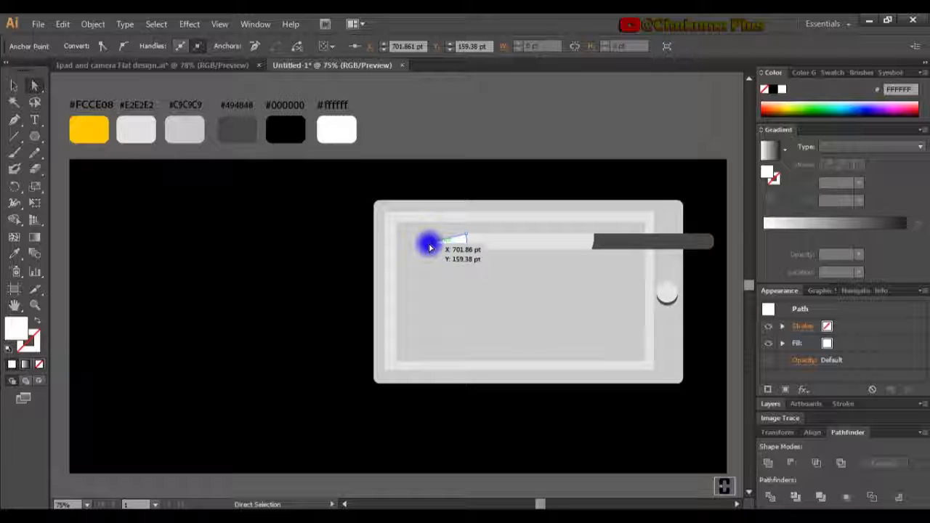
pyautogui.click(469, 252)
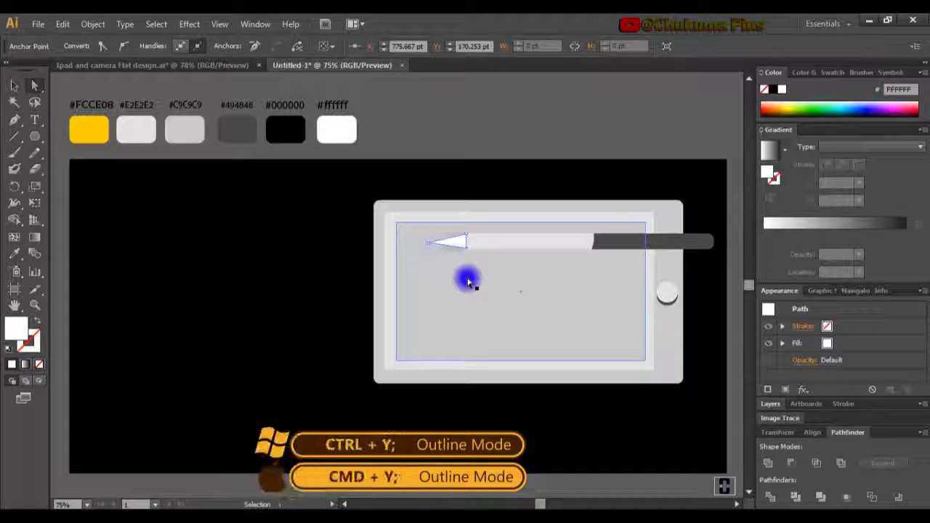
# - Check how the triangle's corners meet the bar in outline mode, and return to preview mode
pyautogui.hotkey('ctrl', 'y')
pyautogui.click(455, 284)
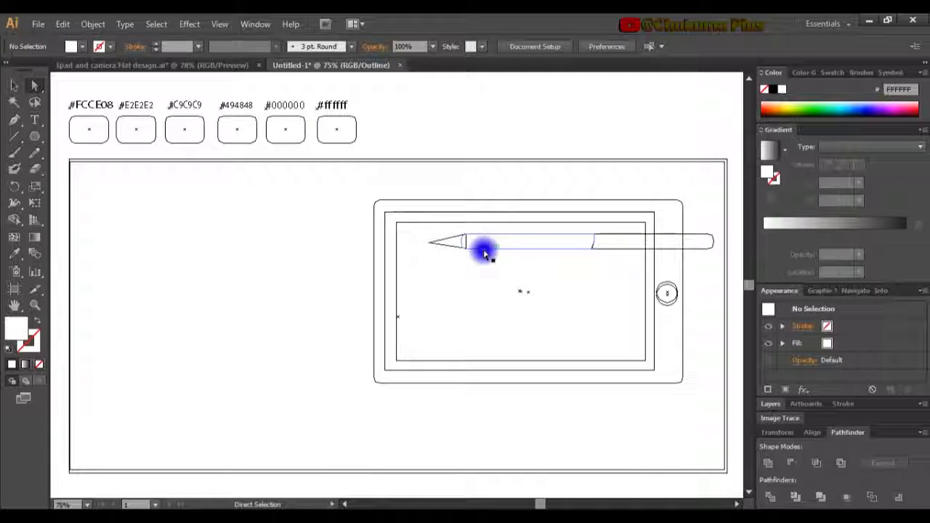
pyautogui.hotkey('ctrl', 'y')
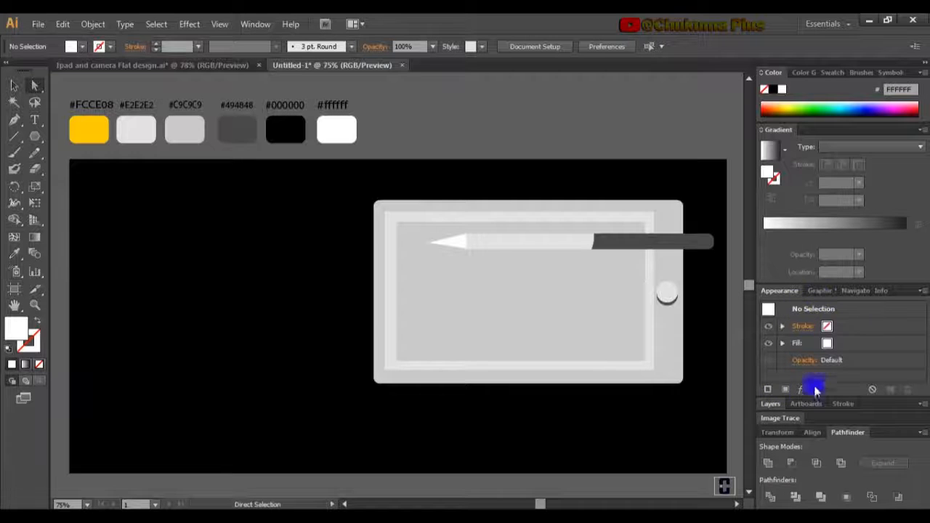
# - Move the white triangle's path below the light bar segment in Layer 1's stacking order
pyautogui.click(766, 422)
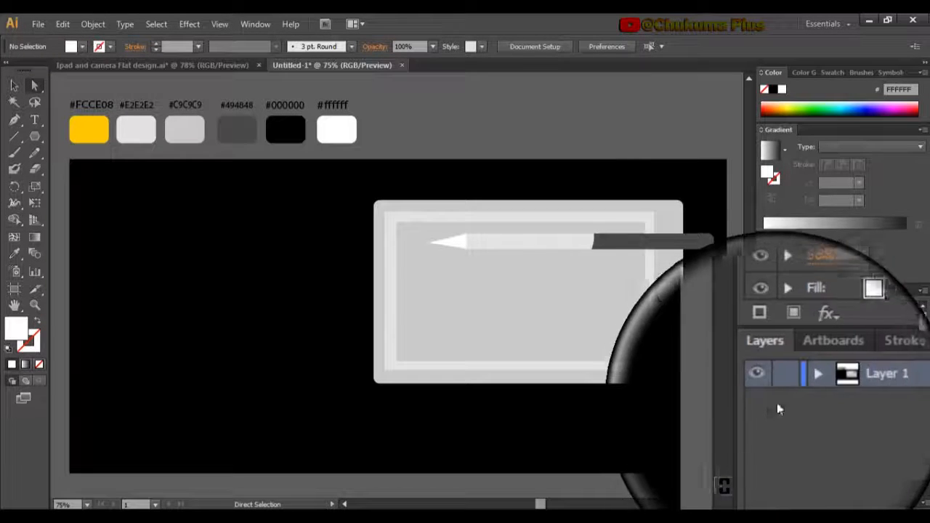
pyautogui.click(799, 388)
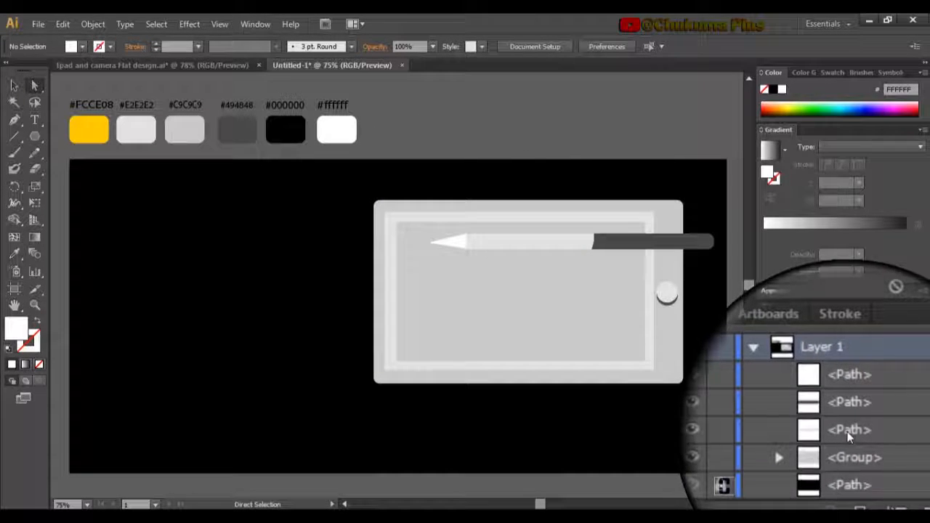
pyautogui.click(850, 406)
pyautogui.click(900, 403)
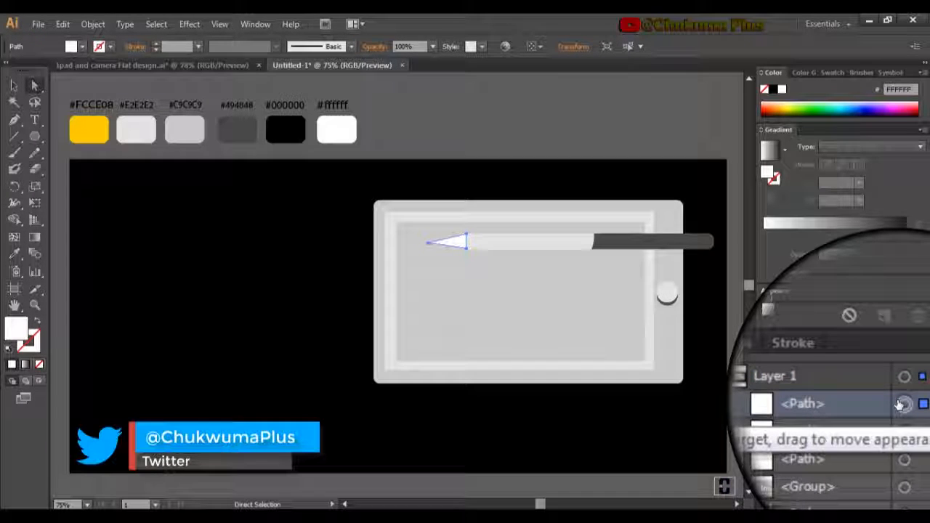
pyautogui.moveTo(901, 404); pyautogui.dragTo(903, 427)
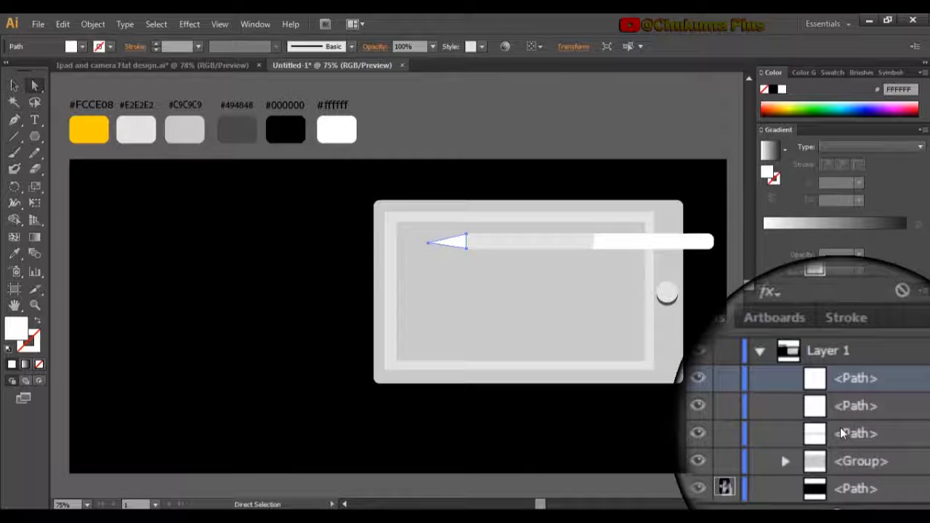
pyautogui.hotkey('ctrl', 'z')
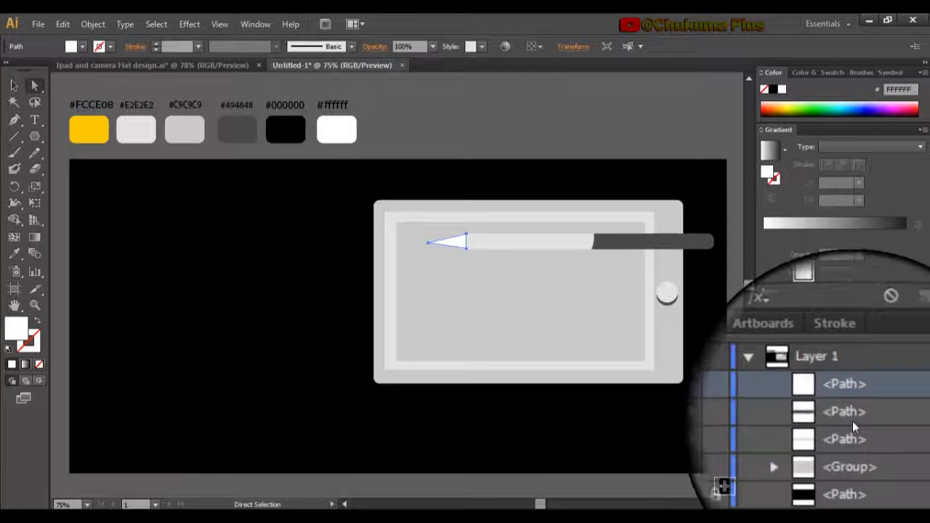
pyautogui.moveTo(862, 401); pyautogui.dragTo(863, 426)
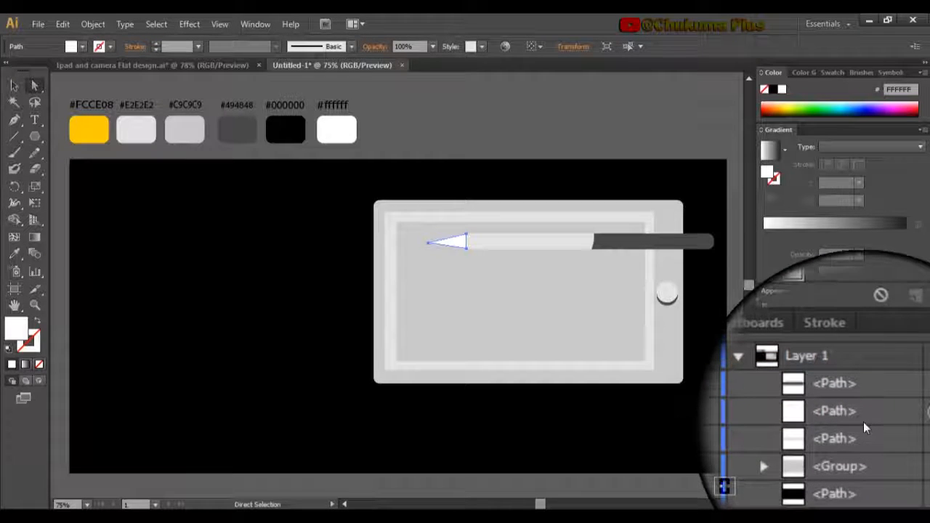
pyautogui.click(859, 421)
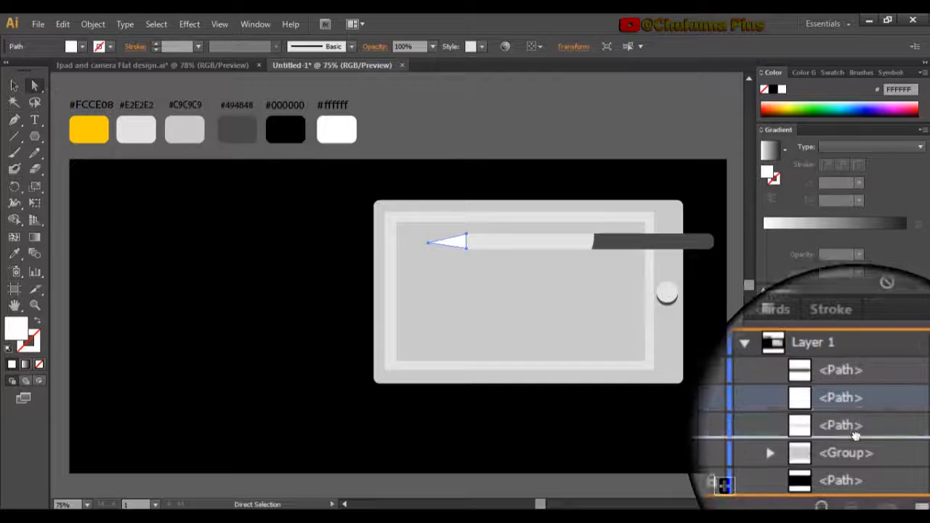
pyautogui.click(595, 331)
pyautogui.click(491, 247)
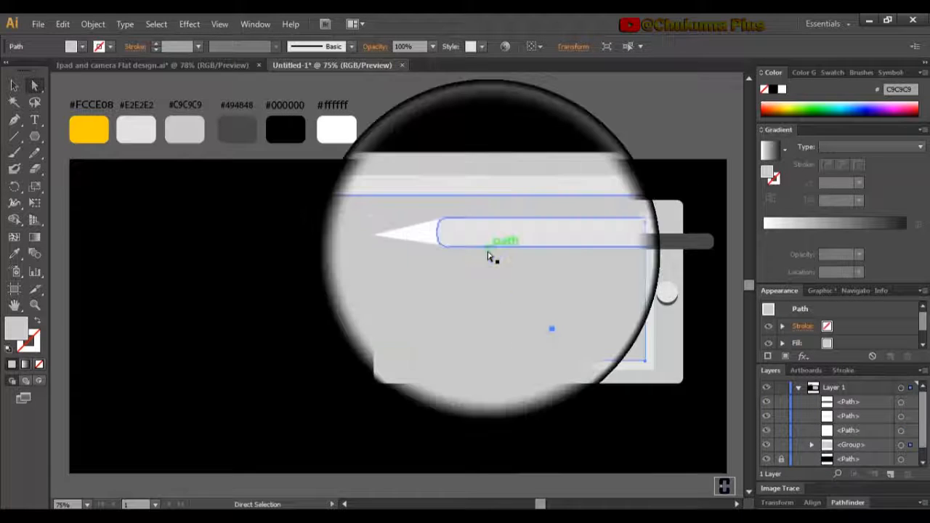
pyautogui.click(481, 315)
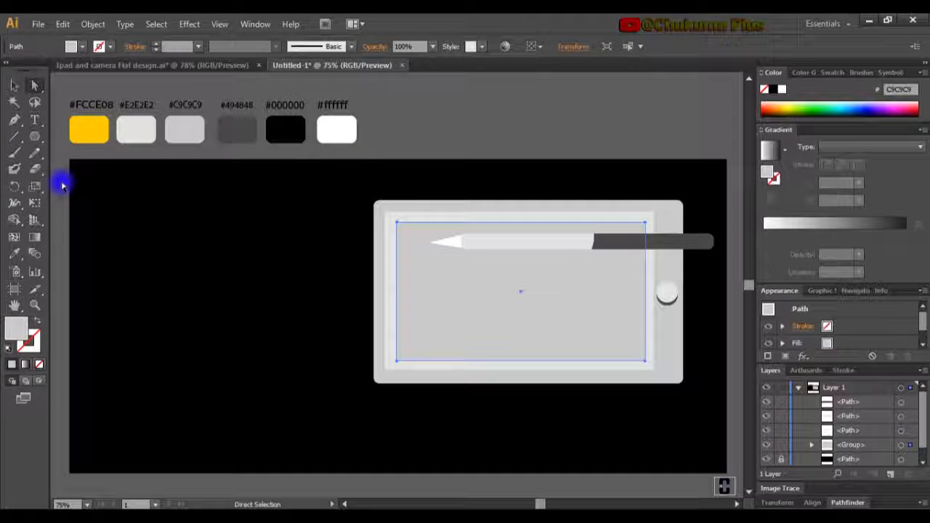
# - Draw a short horizontal line segment extending from inside the white triangle to beyond its tip, along the pen's centre axis
pyautogui.click(14, 138)
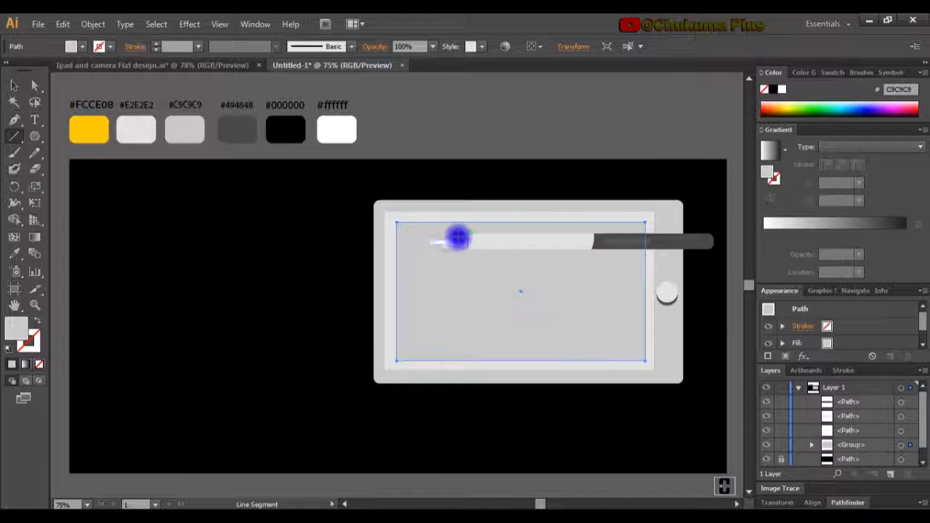
pyautogui.moveTo(465, 239); pyautogui.dragTo(653, 241)
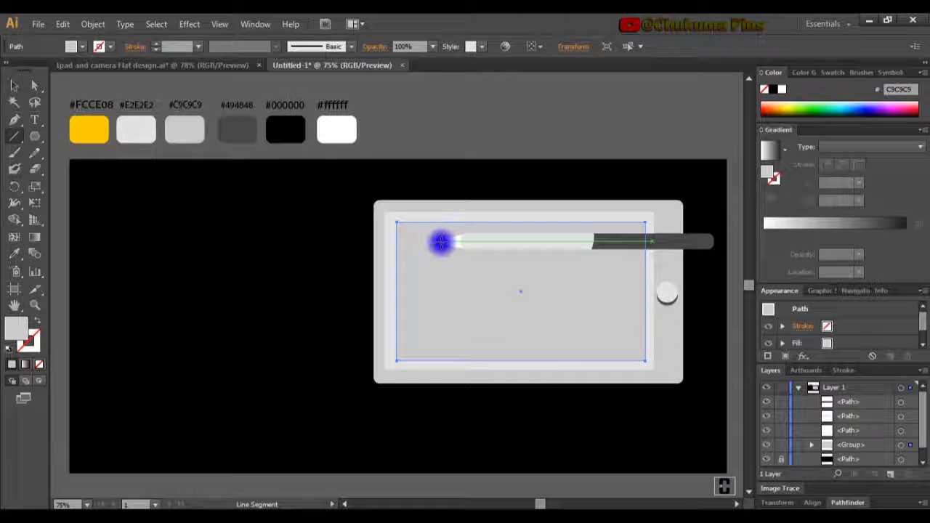
pyautogui.click(440, 243)
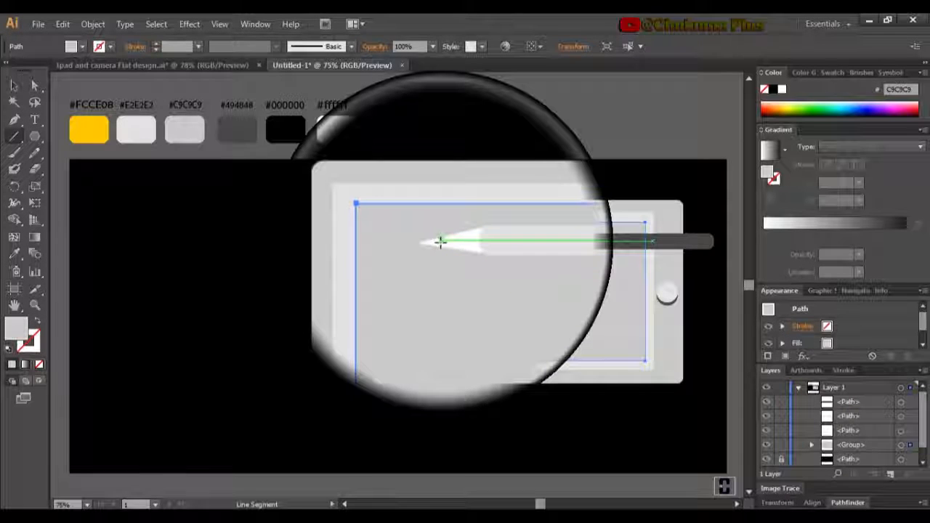
pyautogui.click(508, 305)
pyautogui.moveTo(451, 239); pyautogui.dragTo(412, 242)
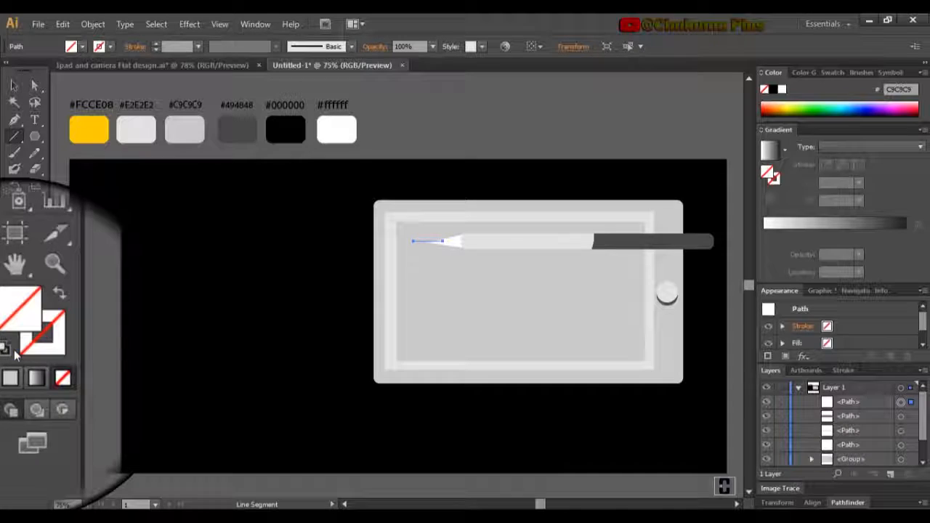
# - Give the line the default black stroke with no fill and set its stroke weight to 5 pt
pyautogui.click(11, 352)
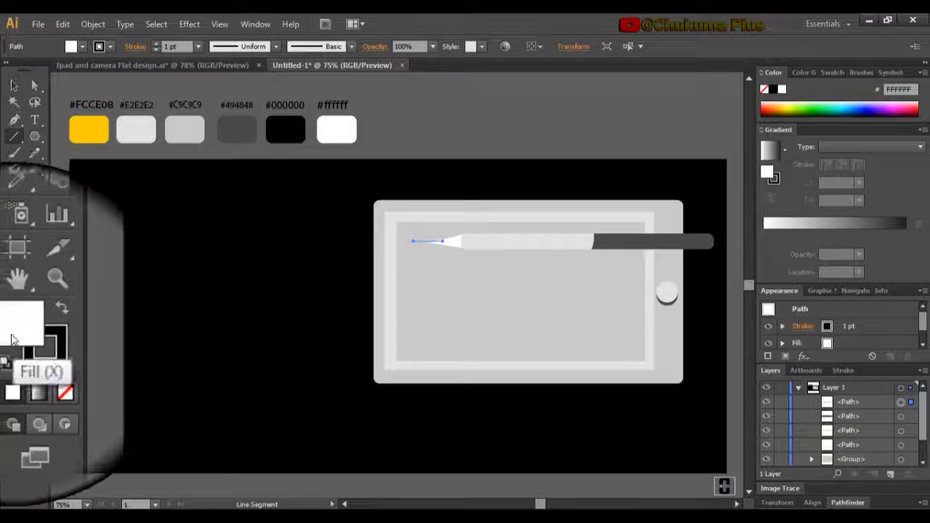
pyautogui.click(40, 367)
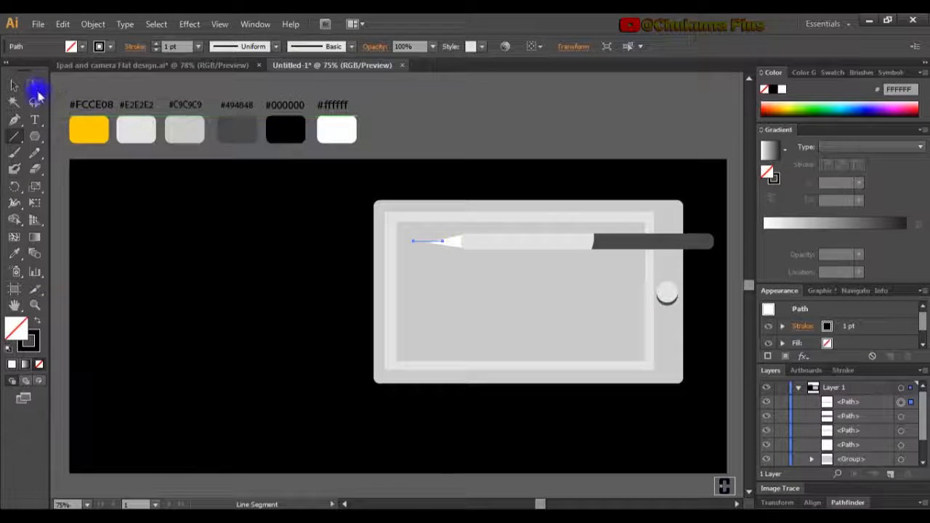
pyautogui.click(18, 88)
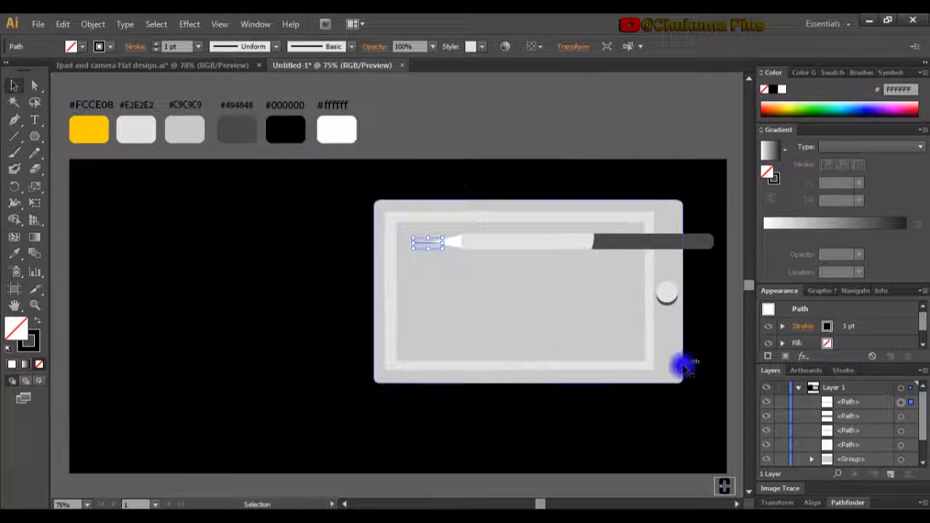
pyautogui.click(841, 371)
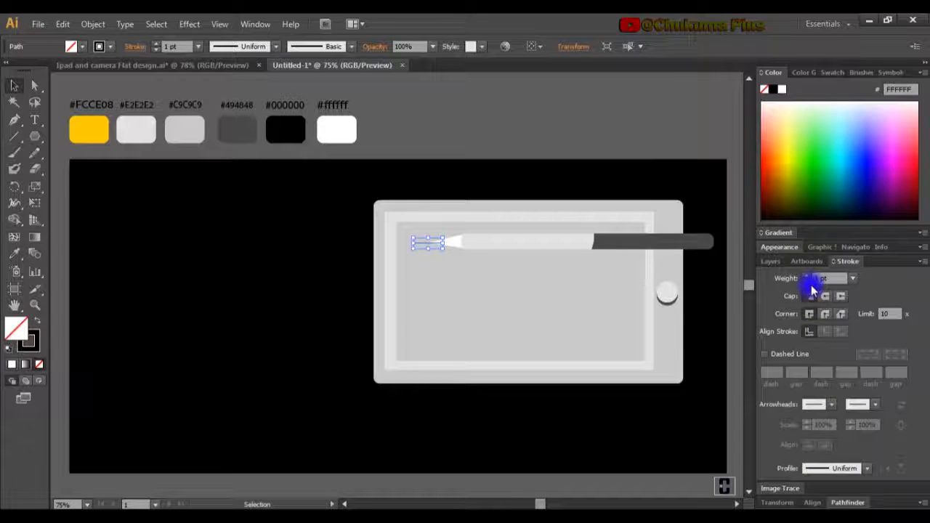
pyautogui.write('5')
pyautogui.press('Return')
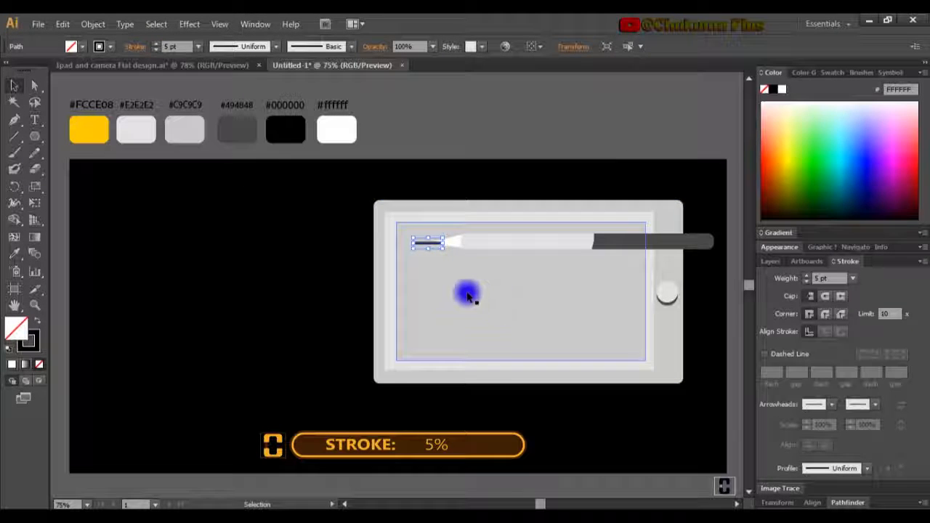
# - Shorten the black line by moving its outer endpoint toward the pen, to about X 688 pt
pyautogui.click(35, 86)
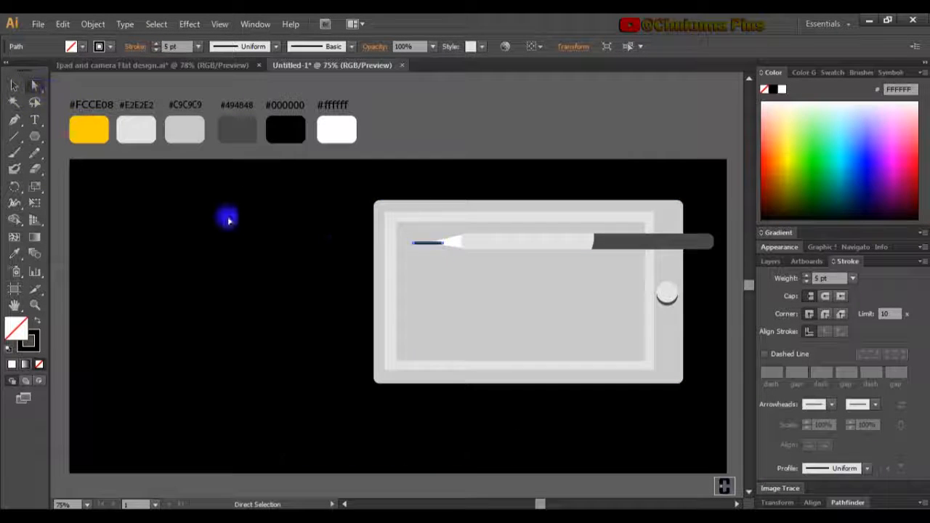
pyautogui.click(413, 246)
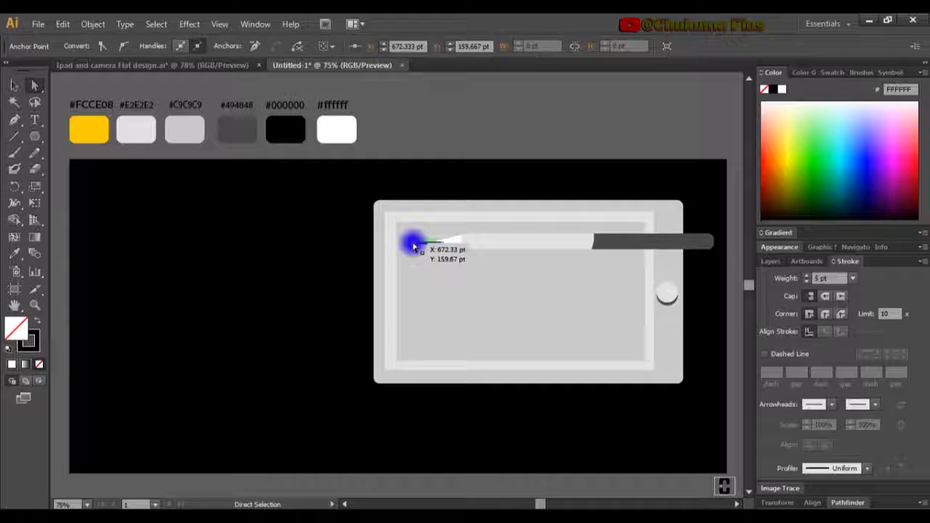
pyautogui.press('Right')
pyautogui.press('Right')
pyautogui.press('Right')
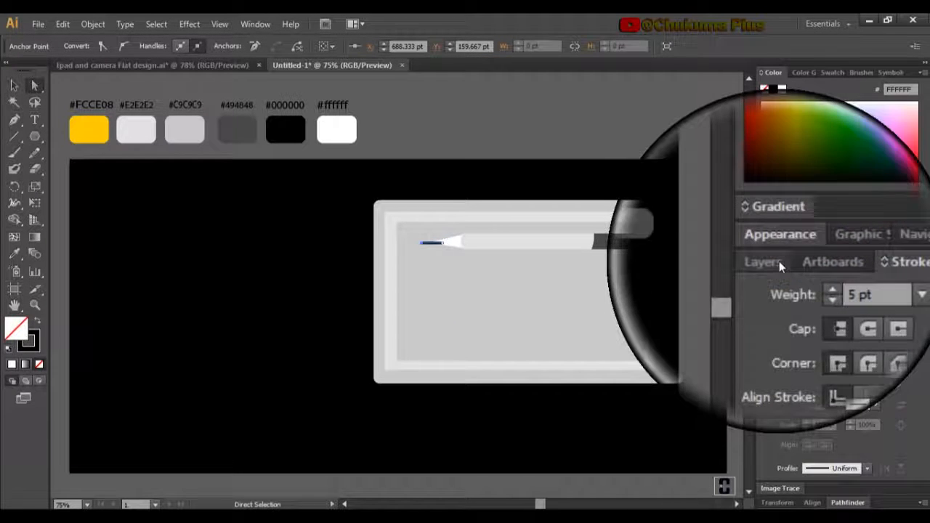
# - Move the black line's path below the white triangle's path in Layer 1's stacking order
pyautogui.click(779, 261)
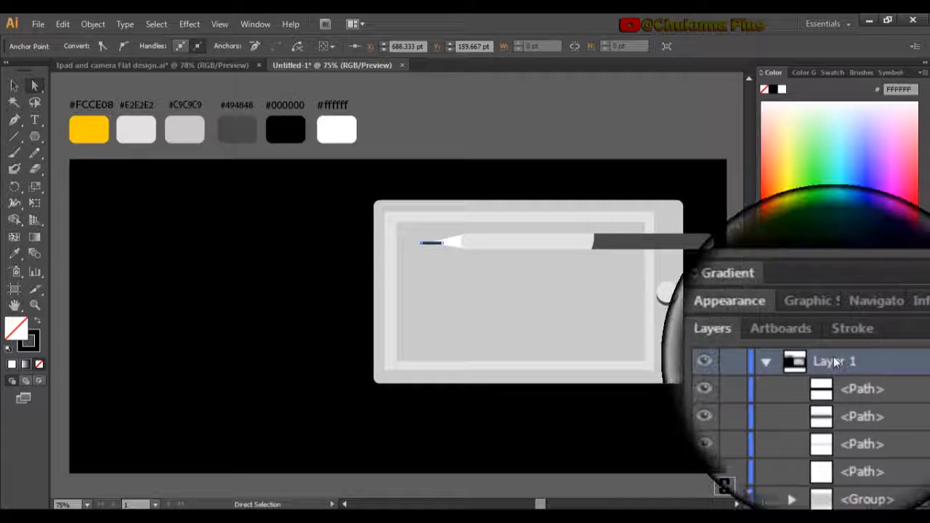
pyautogui.click(848, 375)
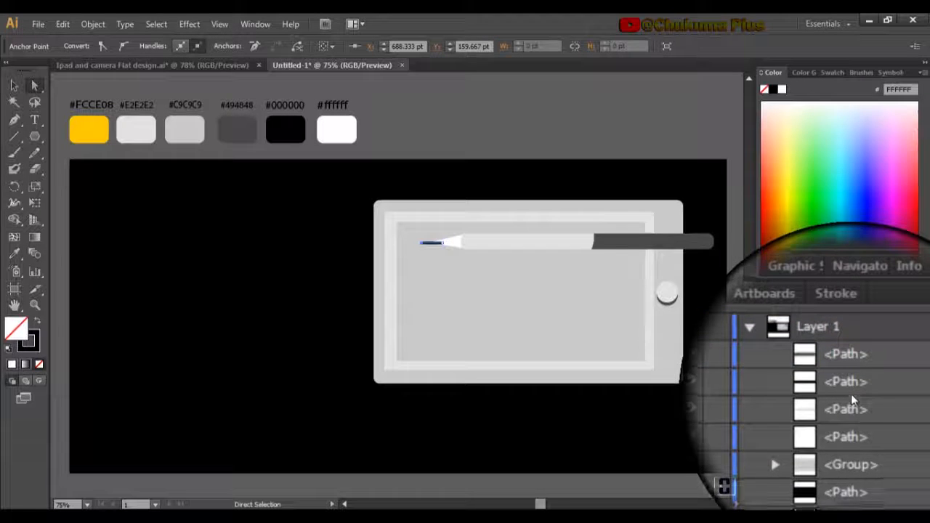
pyautogui.click(848, 391)
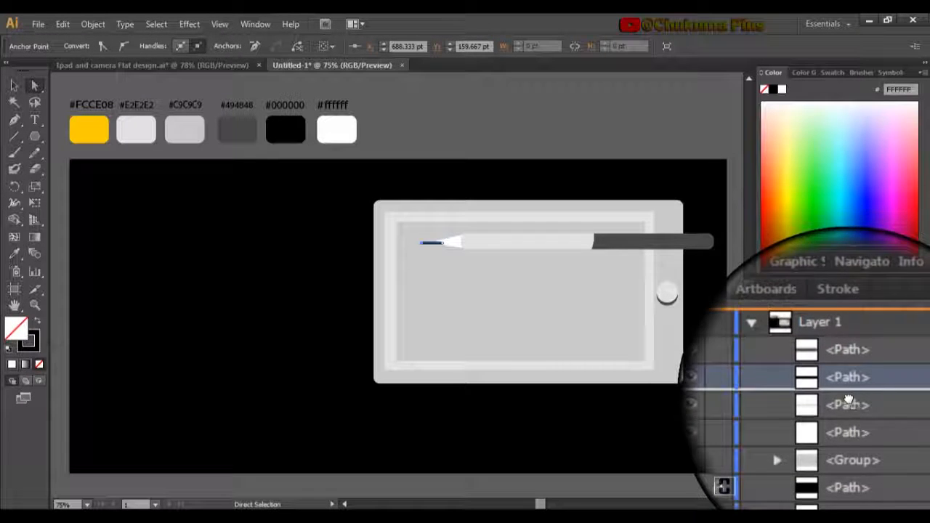
pyautogui.moveTo(849, 399); pyautogui.dragTo(853, 410)
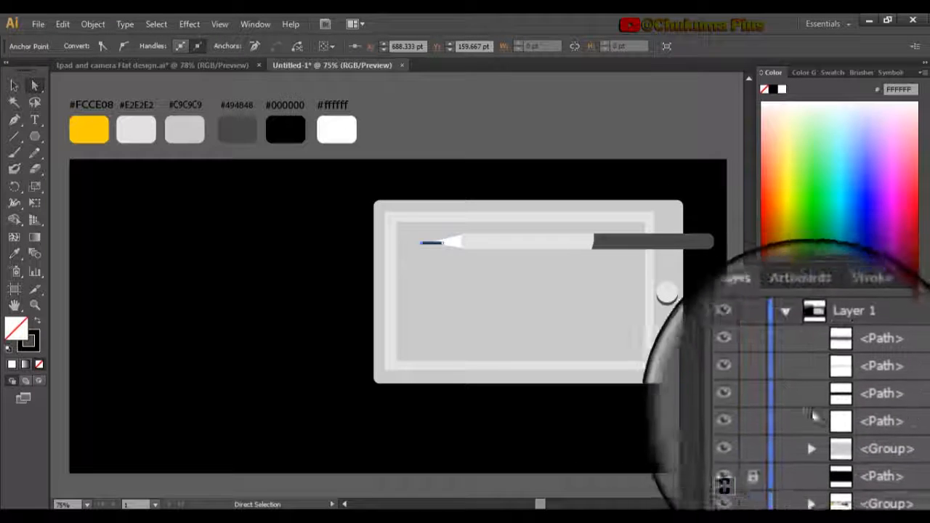
pyautogui.click(844, 407)
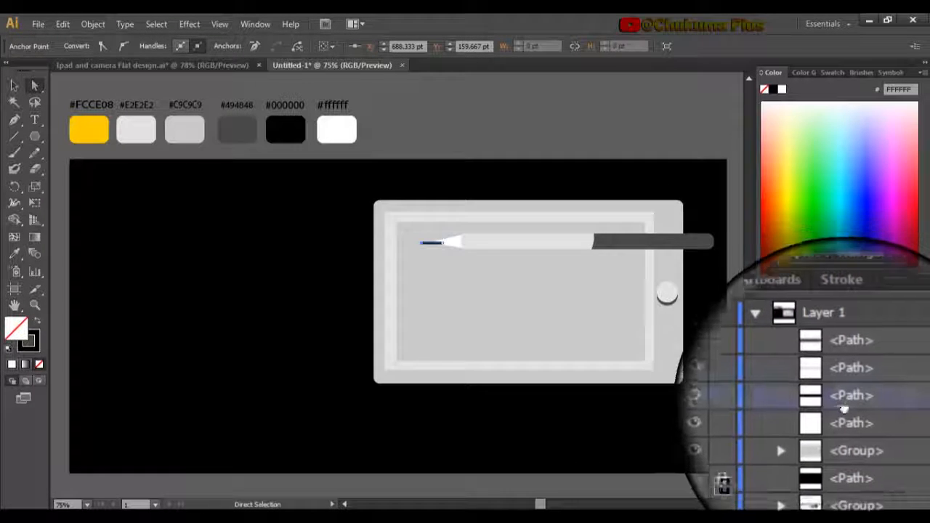
pyautogui.click(669, 362)
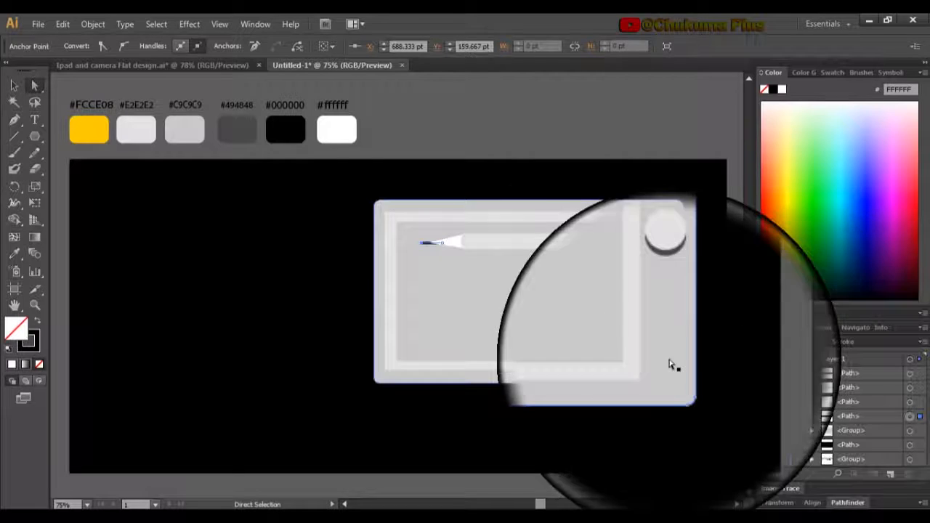
pyautogui.click(586, 337)
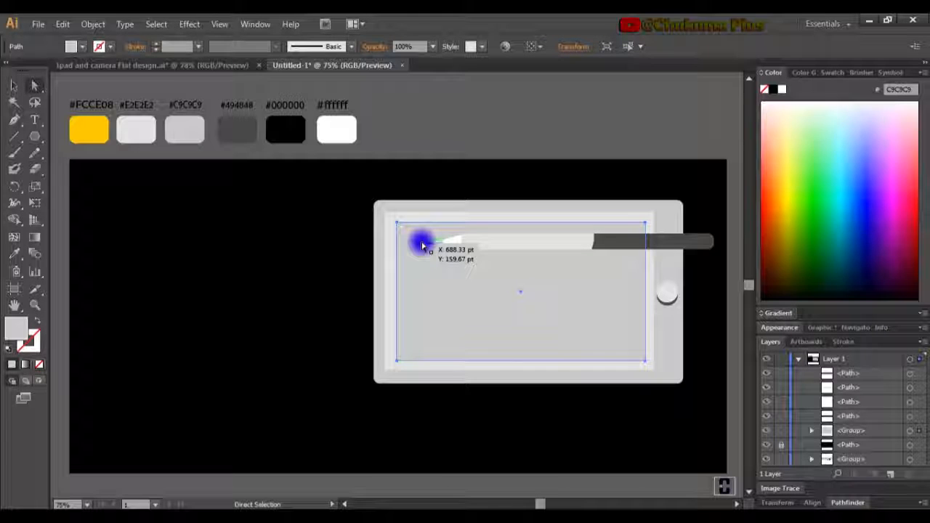
pyautogui.click(422, 246)
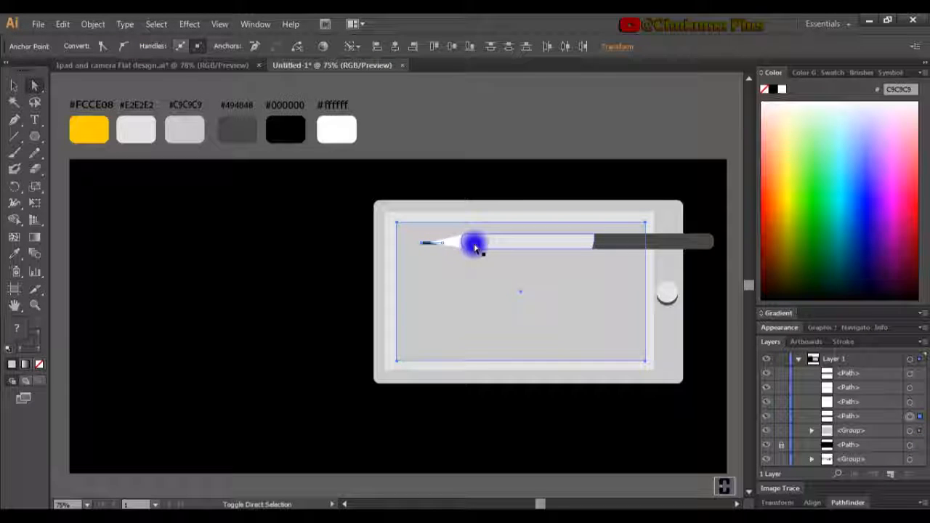
pyautogui.keyDown('shift'); pyautogui.click(459, 249); pyautogui.keyUp('shift')
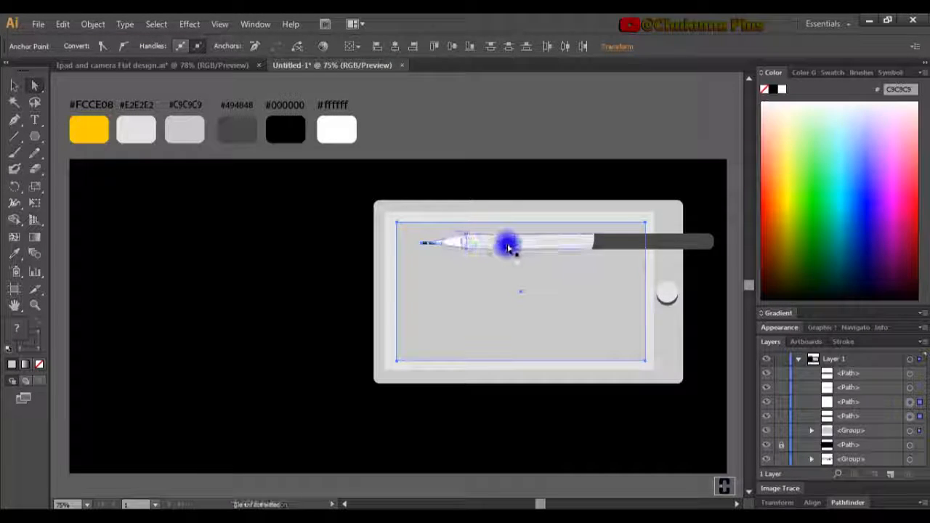
pyautogui.click(386, 255)
pyautogui.click(326, 264)
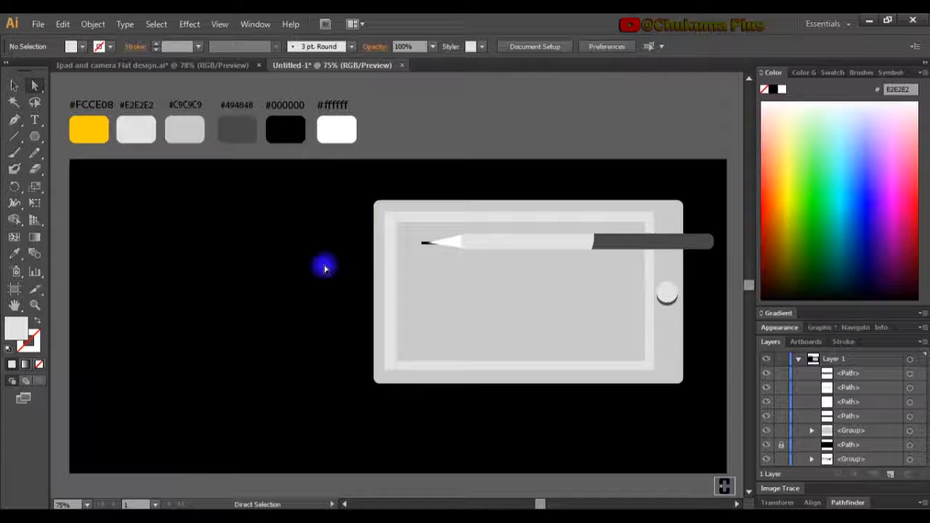
# - Group the pen's four parts: the black line, the white triangle, the light bar segment and the dark bar segment
pyautogui.click(423, 246)
pyautogui.keyDown('shift'); pyautogui.click(448, 247); pyautogui.keyUp('shift')
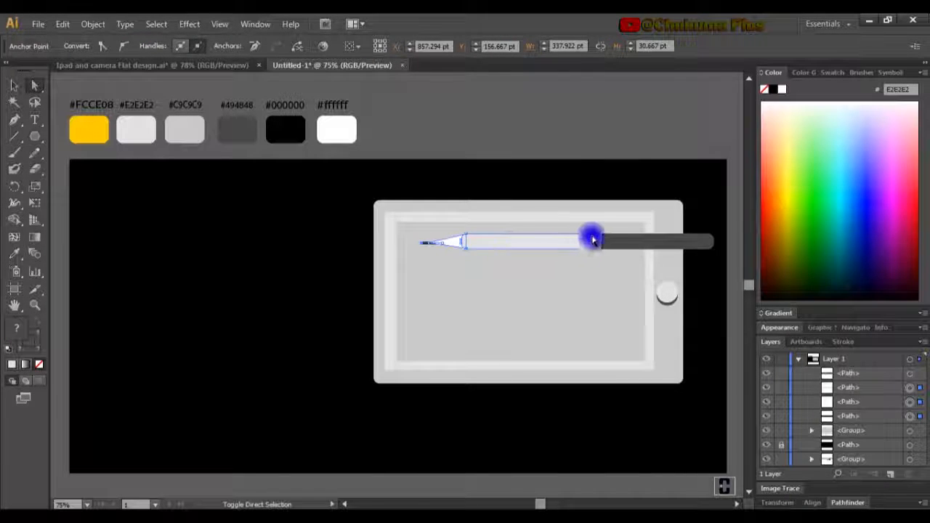
pyautogui.keyDown('shift'); pyautogui.click(611, 252); pyautogui.keyUp('shift')
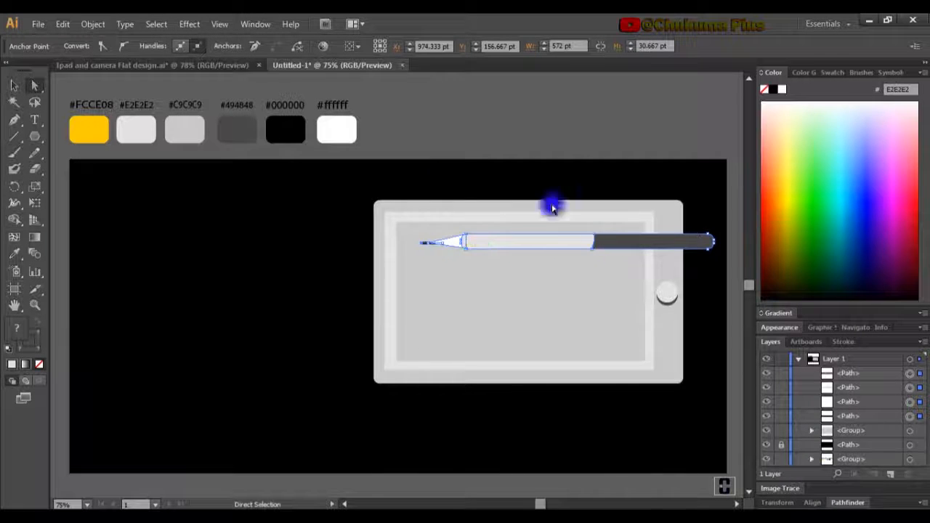
pyautogui.click(66, 29)
pyautogui.click(92, 24)
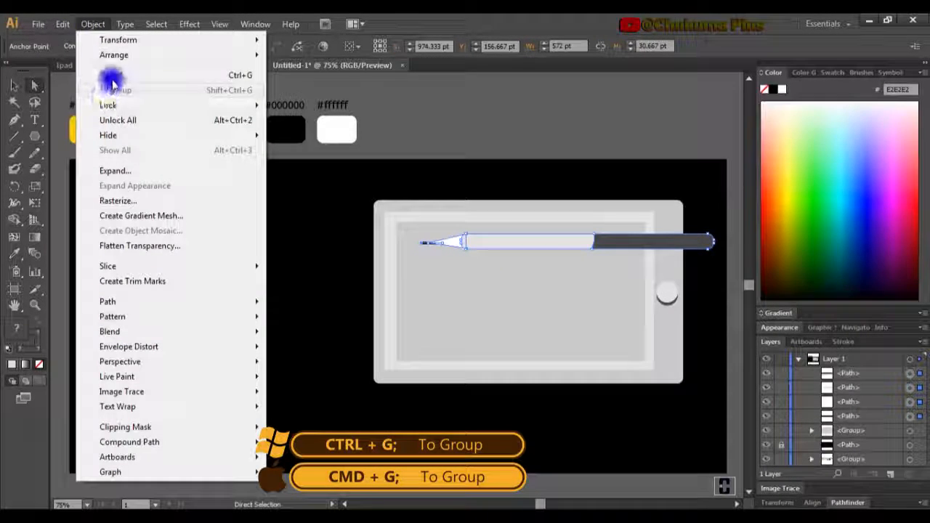
pyautogui.click(109, 76)
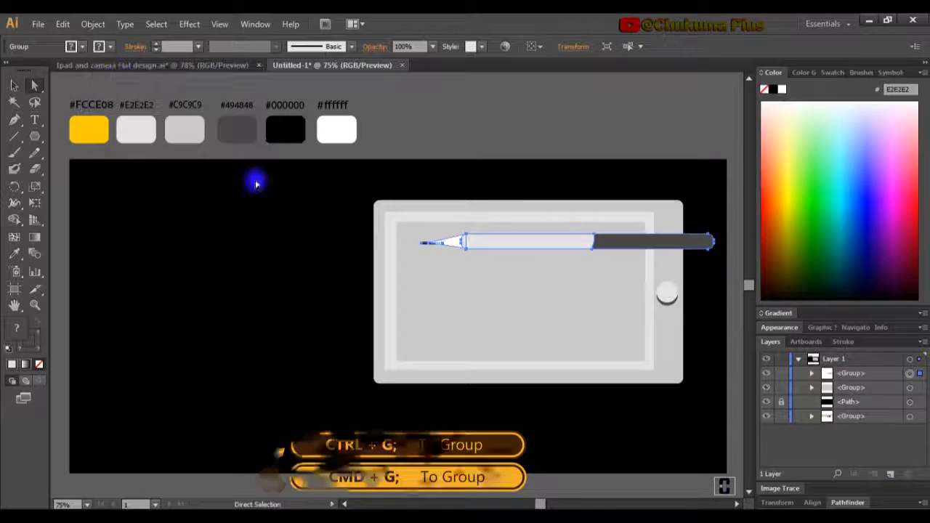
pyautogui.click(322, 276)
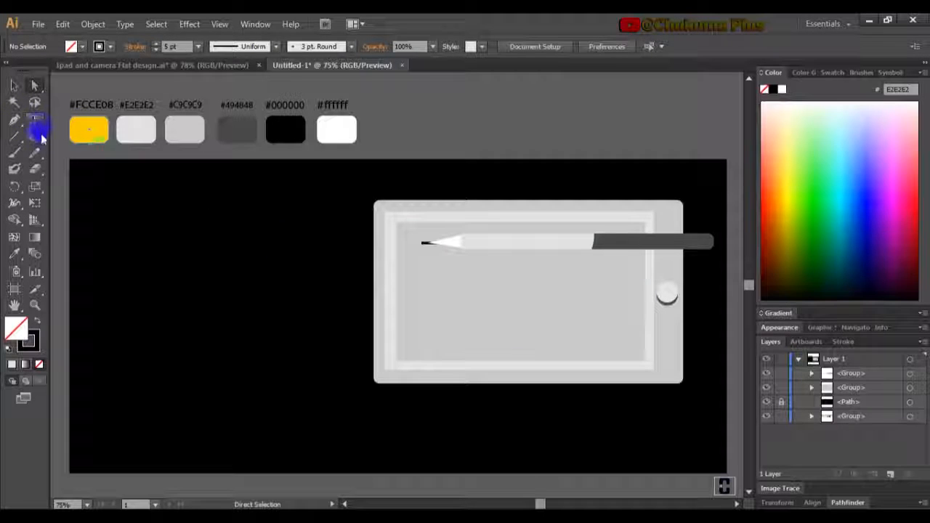
pyautogui.moveTo(42, 144); pyautogui.dragTo(87, 154)
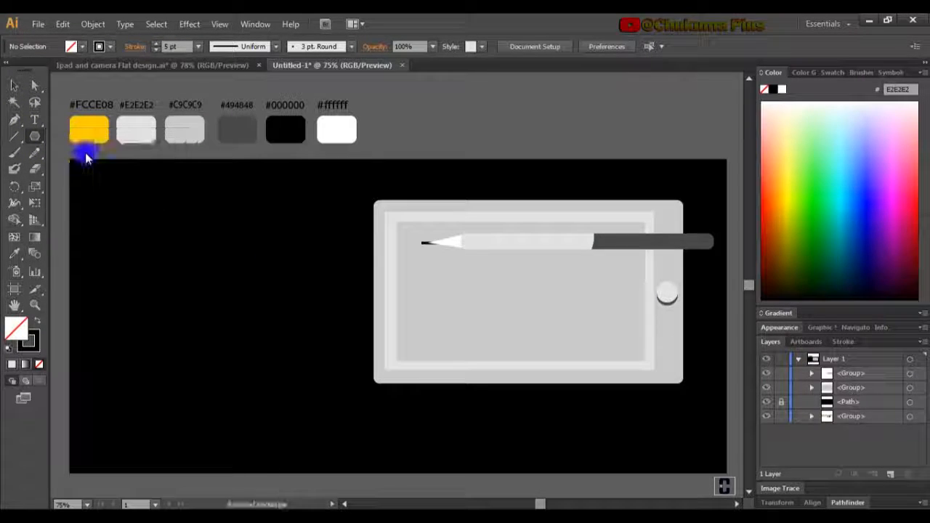
pyautogui.moveTo(422, 266); pyautogui.dragTo(464, 333)
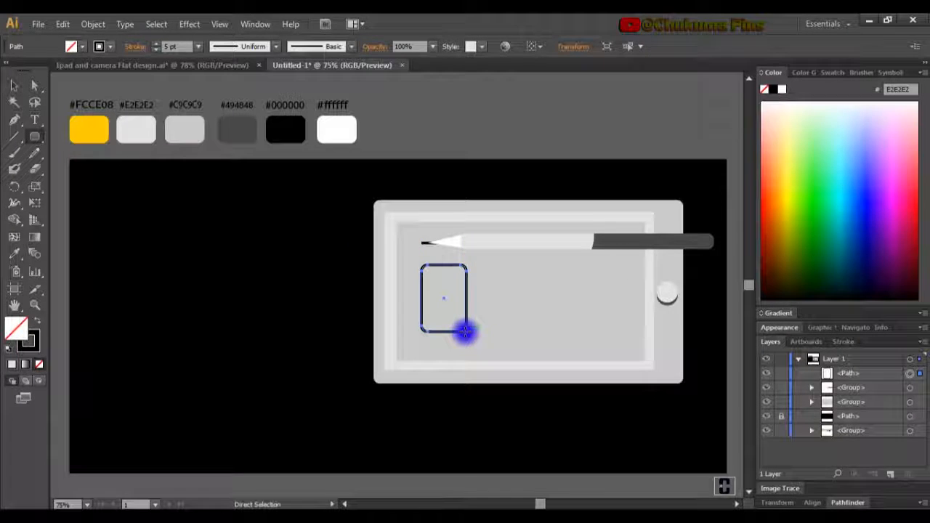
pyautogui.press('Delete')
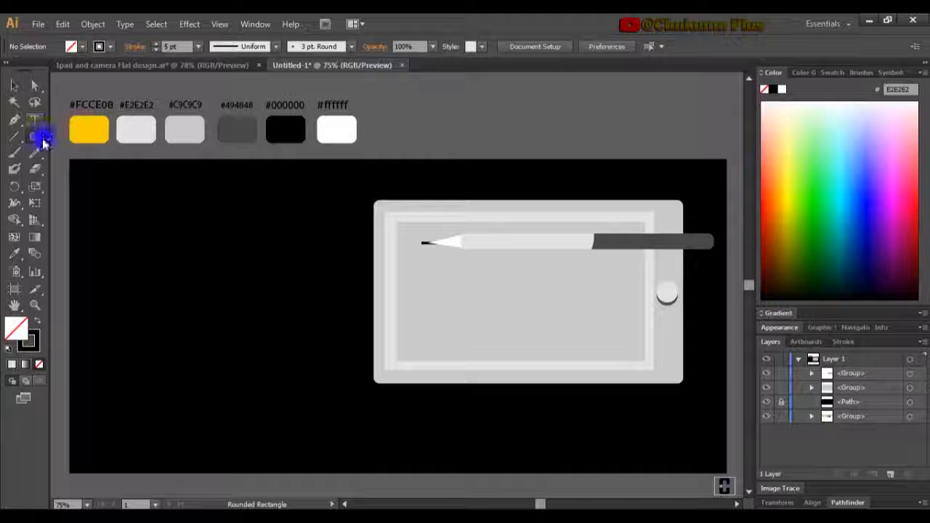
# - Draw an upright ellipse on the iPad screen below the pen's tip and give it a black fill with no stroke
pyautogui.moveTo(44, 146); pyautogui.dragTo(93, 171)
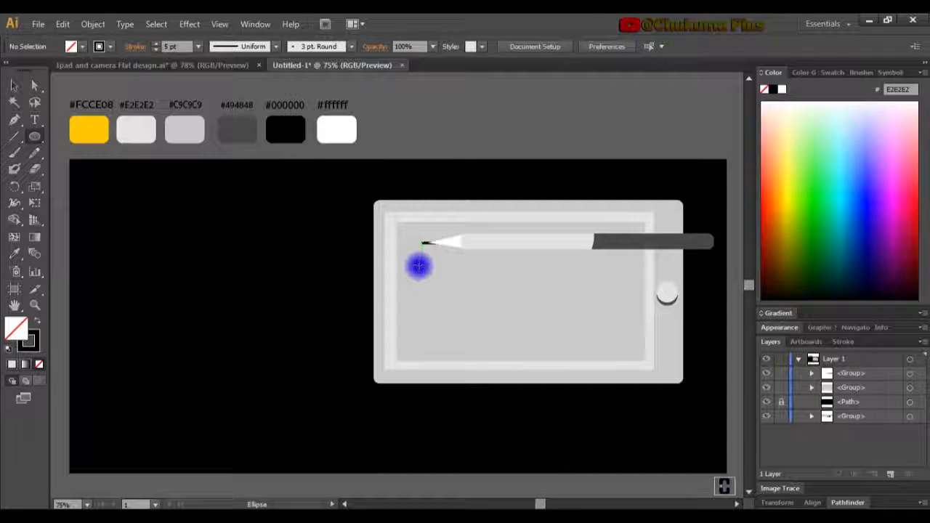
pyautogui.moveTo(423, 264); pyautogui.dragTo(473, 339)
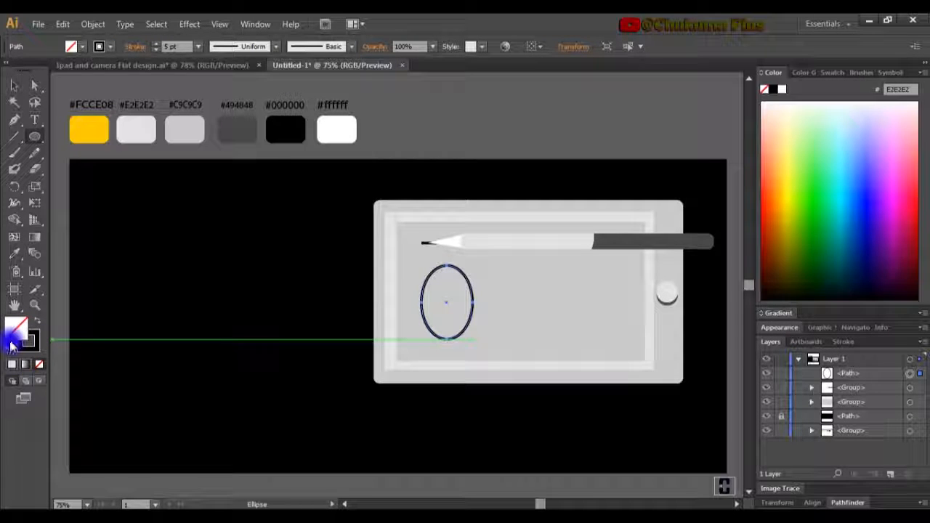
pyautogui.click(9, 348)
pyautogui.click(36, 319)
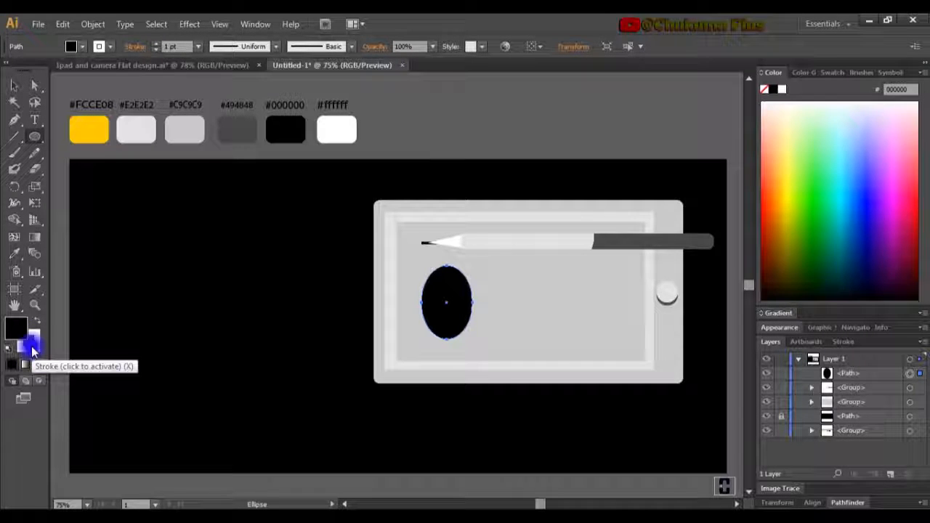
pyautogui.click(38, 339)
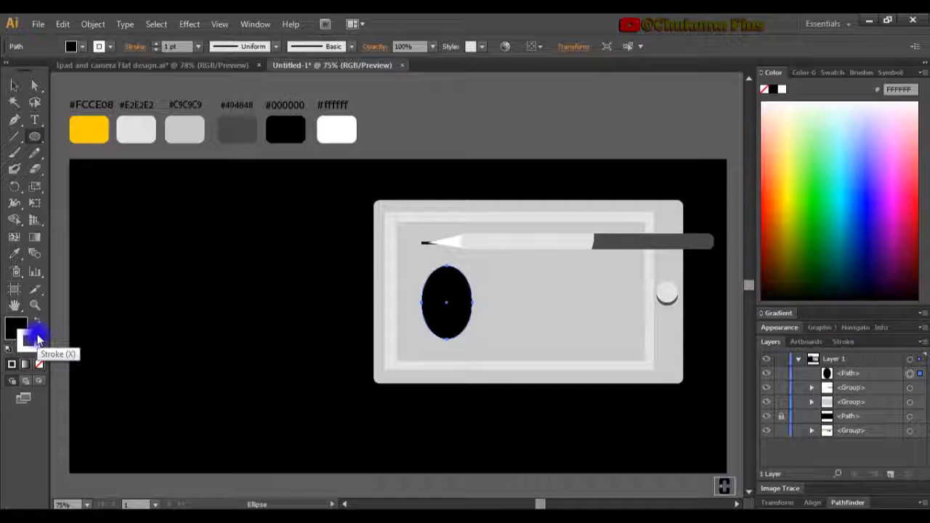
pyautogui.click(39, 364)
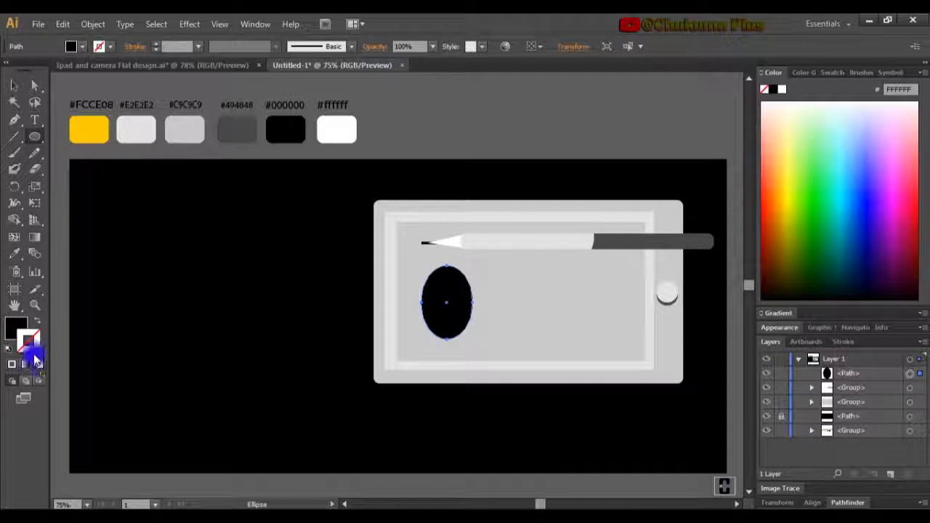
pyautogui.moveTo(19, 322); pyautogui.dragTo(21, 341)
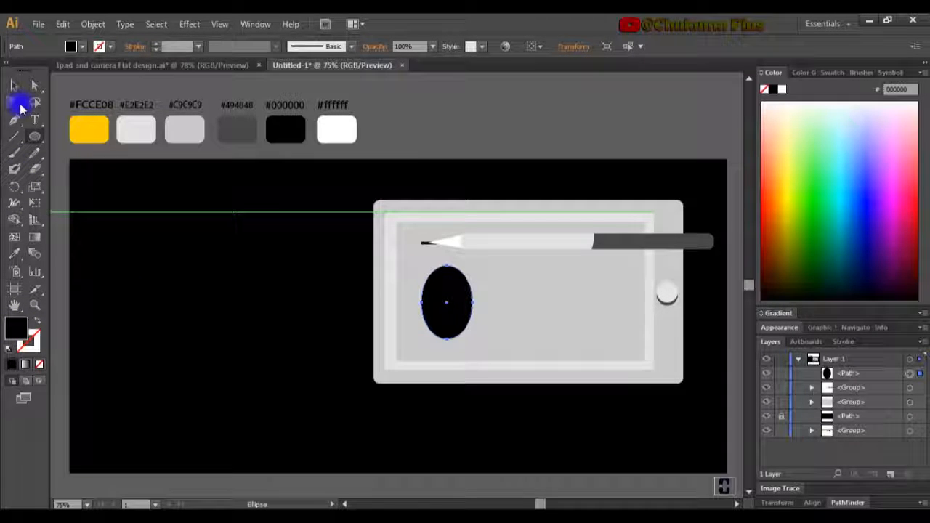
# - Trace a Pen path from the iPad's bezel that curves down beneath the black ellipse and rises again on its far side
pyautogui.click(17, 125)
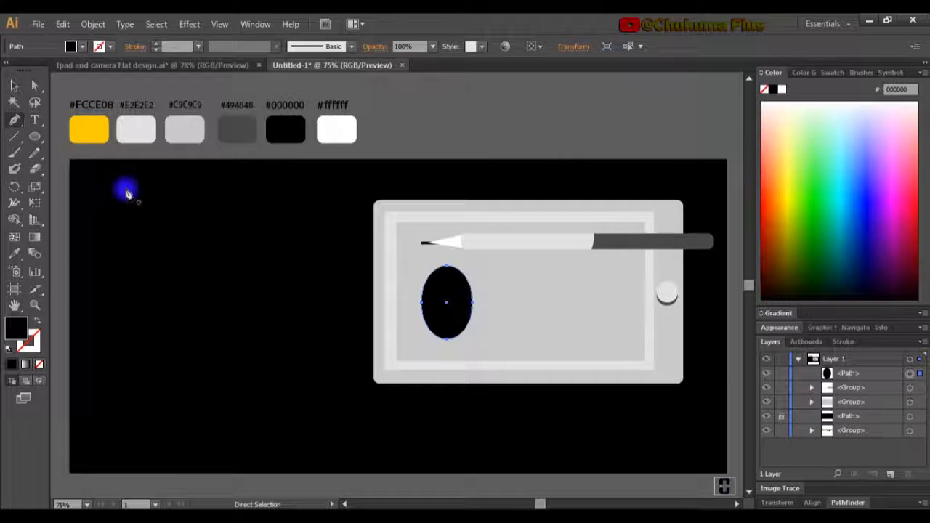
pyautogui.hotkey('ctrl', '+')
pyautogui.hotkey('ctrl', '+')
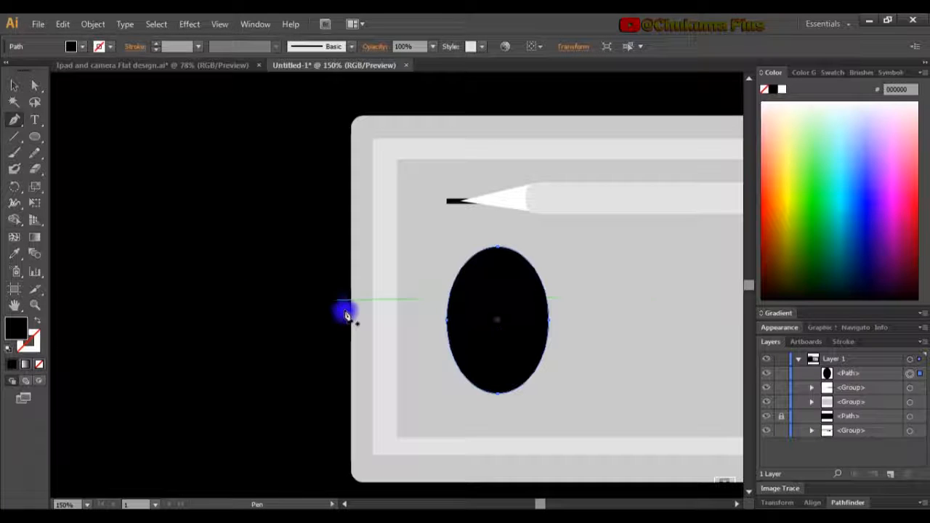
pyautogui.moveTo(505, 400); pyautogui.dragTo(322, 388)
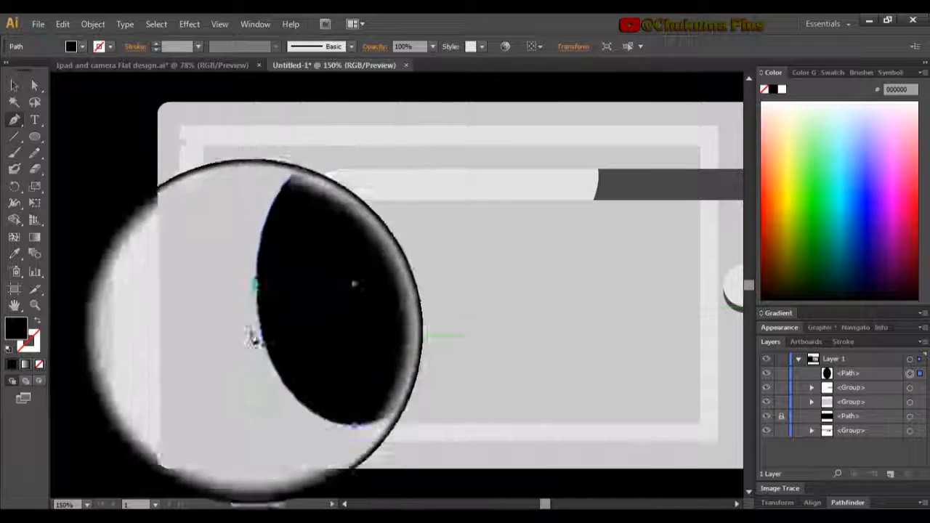
pyautogui.click(179, 334)
pyautogui.moveTo(208, 338); pyautogui.dragTo(231, 343)
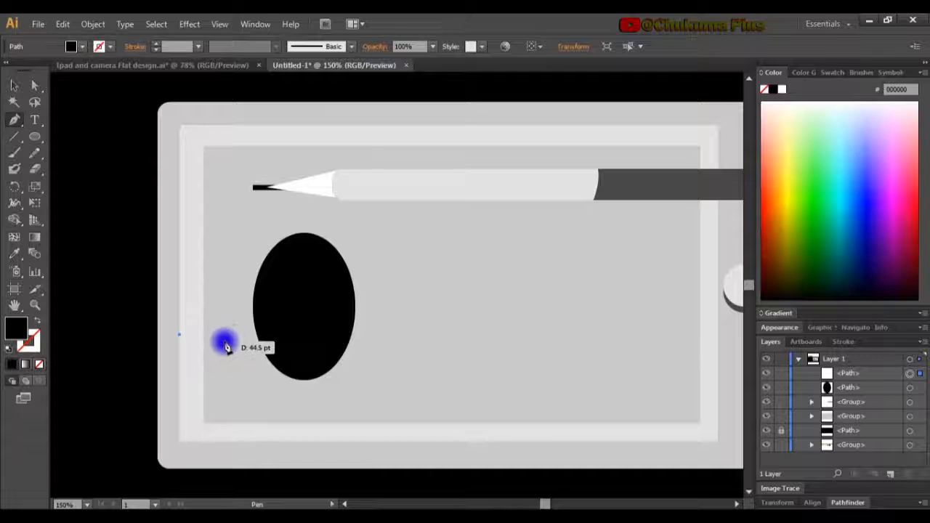
pyautogui.click(224, 342)
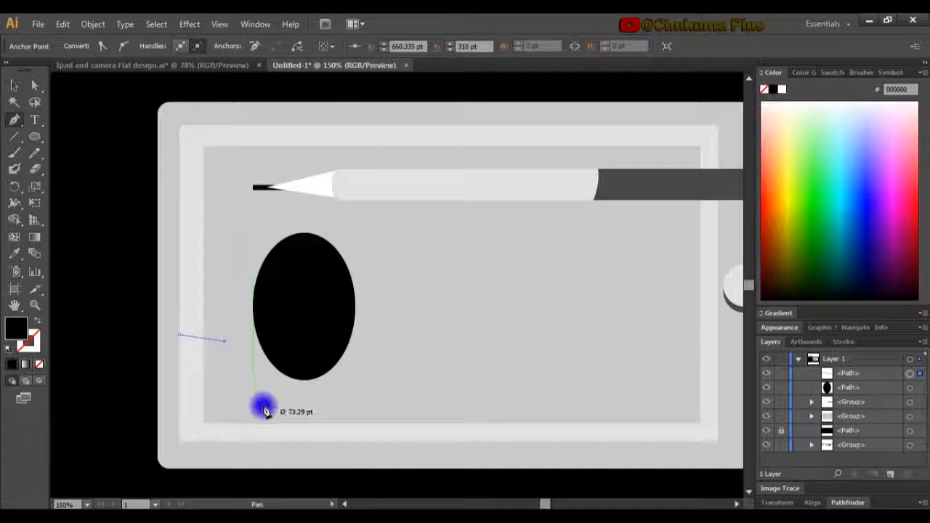
pyautogui.moveTo(287, 416); pyautogui.dragTo(364, 403)
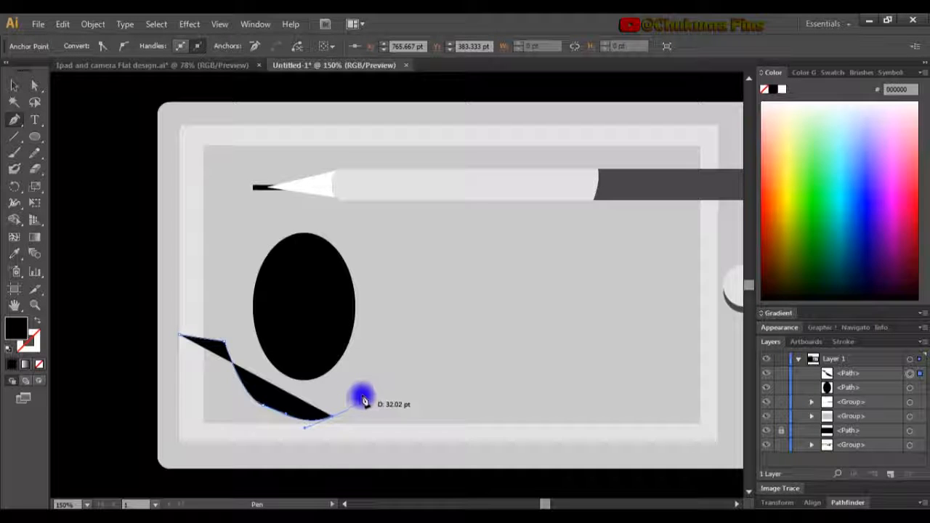
pyautogui.moveTo(378, 364); pyautogui.dragTo(396, 333)
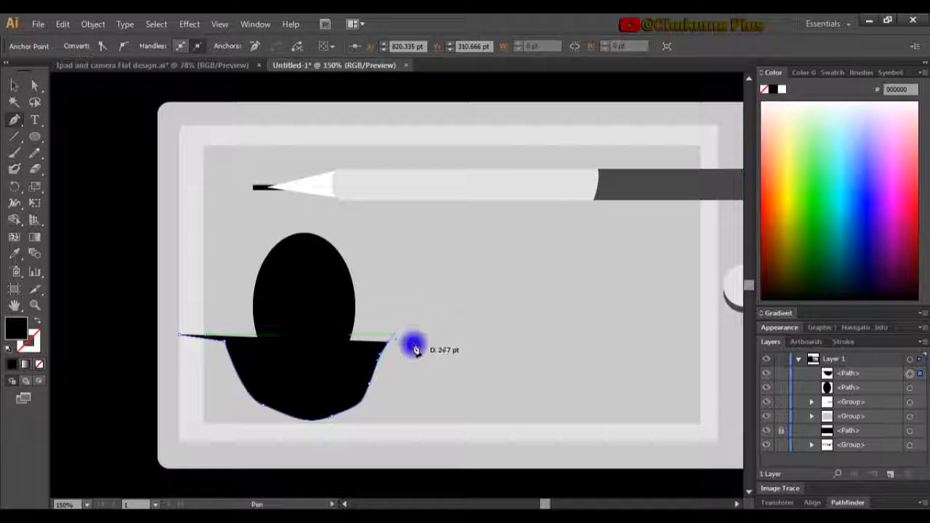
# - Complete the path as a closed black shape around the screen's lower edge and move it up to overlap the ellipse's lower part
pyautogui.moveTo(476, 351); pyautogui.dragTo(473, 419)
pyautogui.click(456, 441)
pyautogui.click(266, 451)
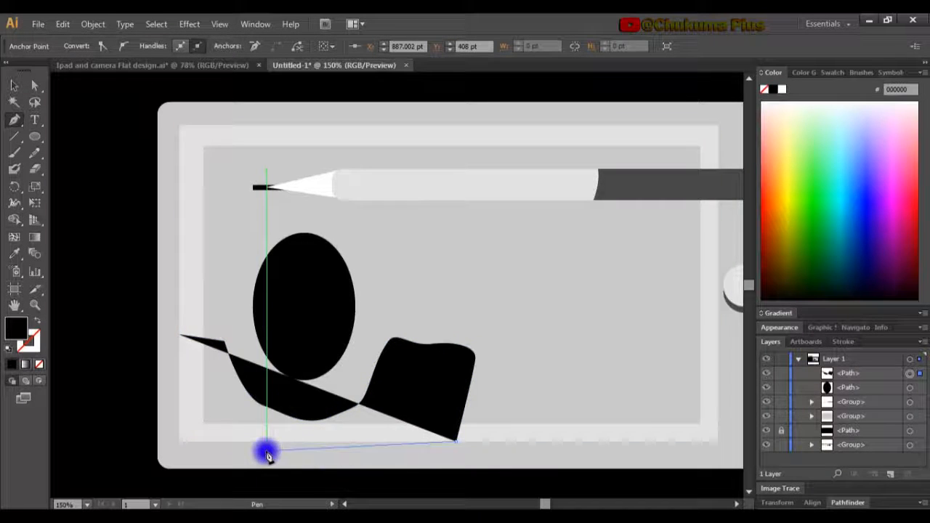
pyautogui.click(206, 435)
pyautogui.moveTo(177, 360); pyautogui.dragTo(181, 339)
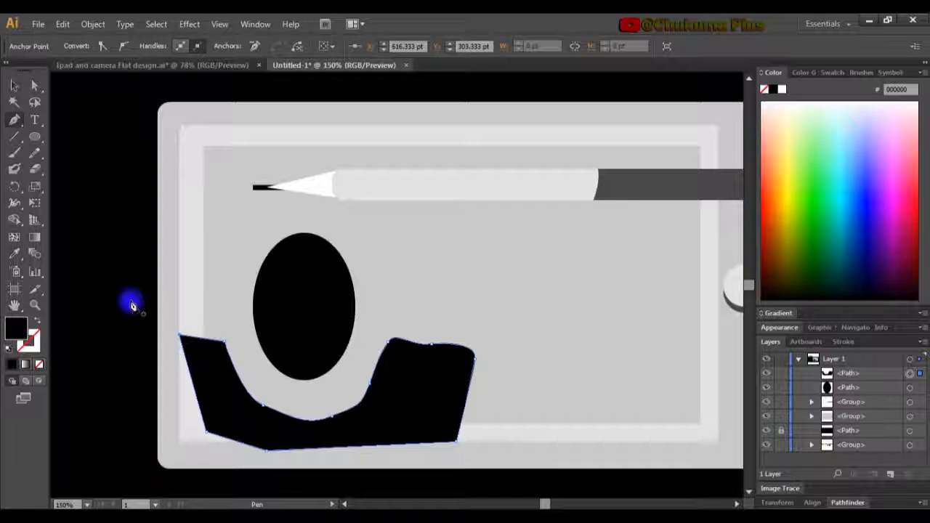
pyautogui.click(14, 85)
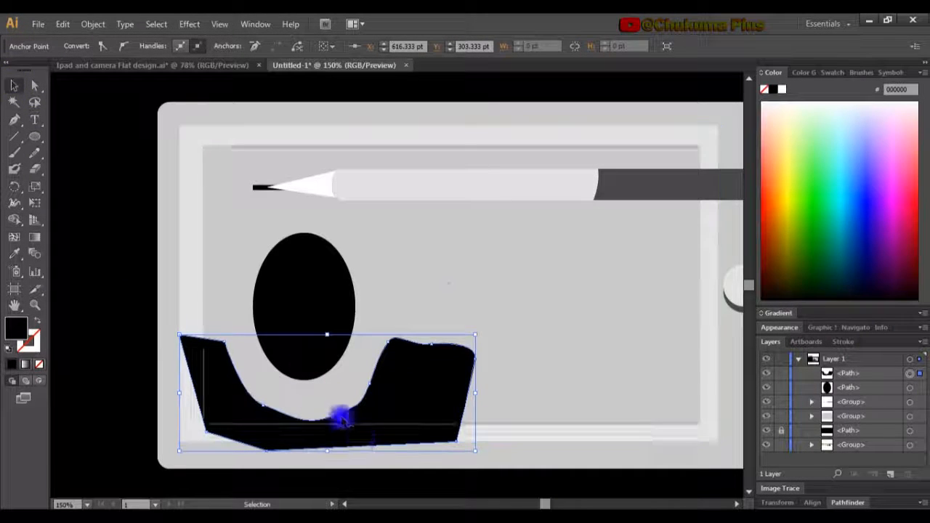
pyautogui.moveTo(361, 442)
pyautogui.mouseDown()
pyautogui.moveTo(355, 378)
pyautogui.moveTo(356, 387)
pyautogui.mouseUp()
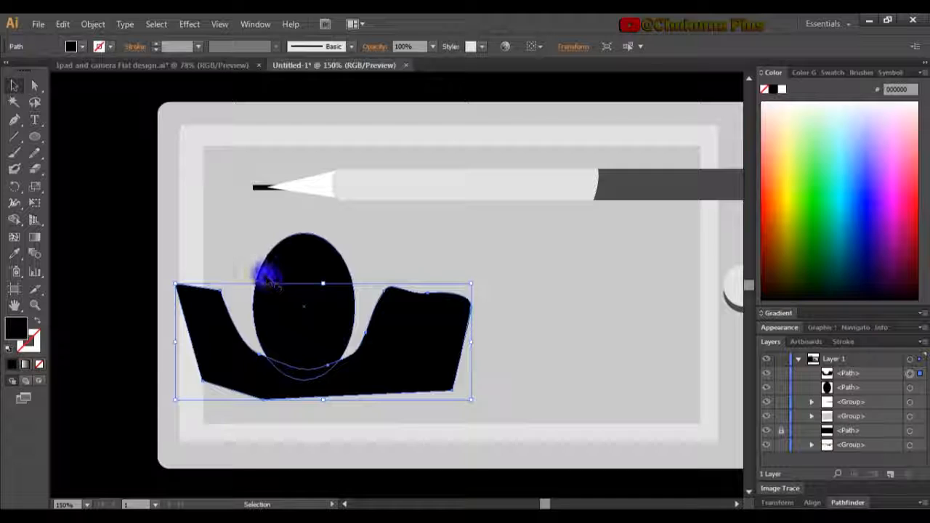
# - Subtract the curved black shape from the black ellipse with Minus Front and move the result closer to the pen's tip
pyautogui.click(262, 274)
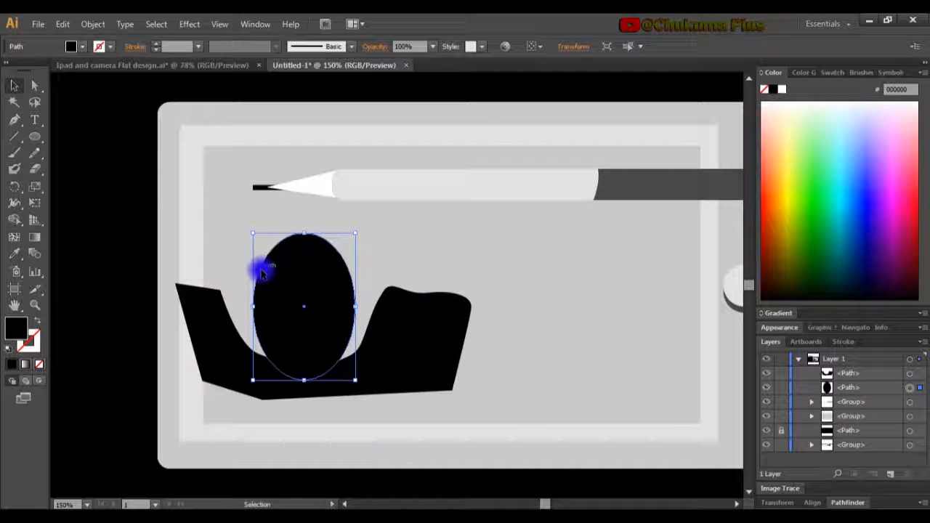
pyautogui.click(239, 291)
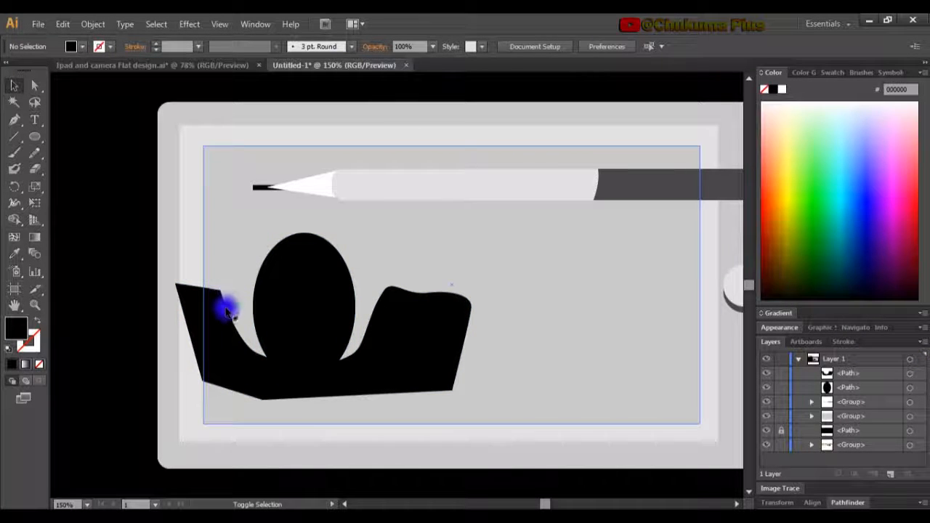
pyautogui.click(225, 309)
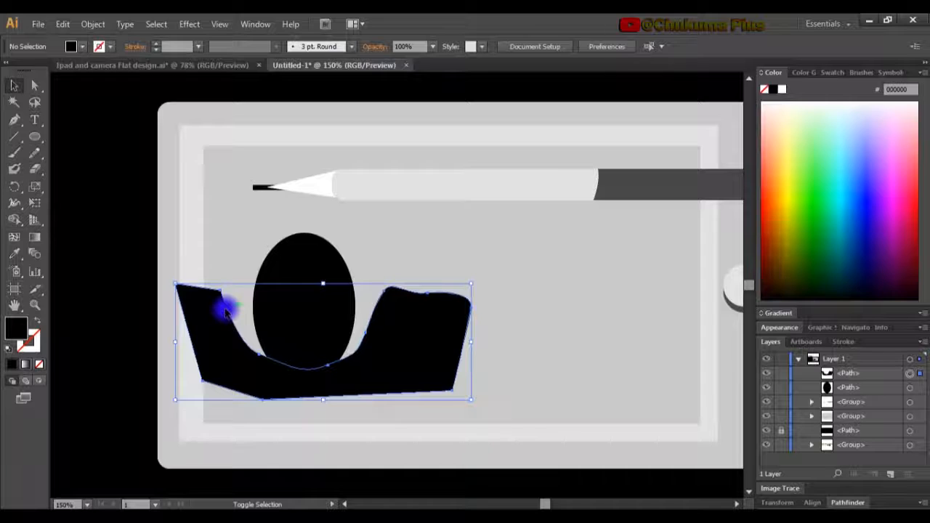
pyautogui.keyDown('shift'); pyautogui.click(265, 268); pyautogui.keyUp('shift')
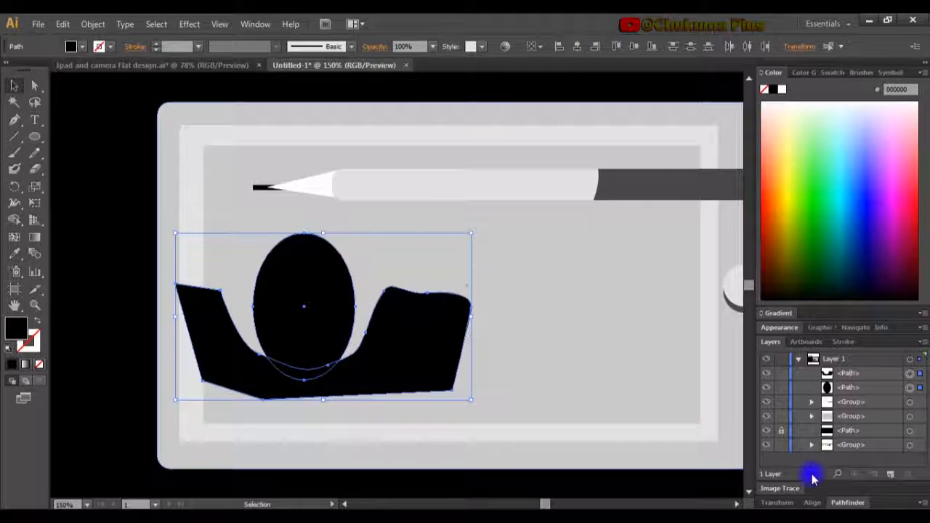
pyautogui.click(848, 502)
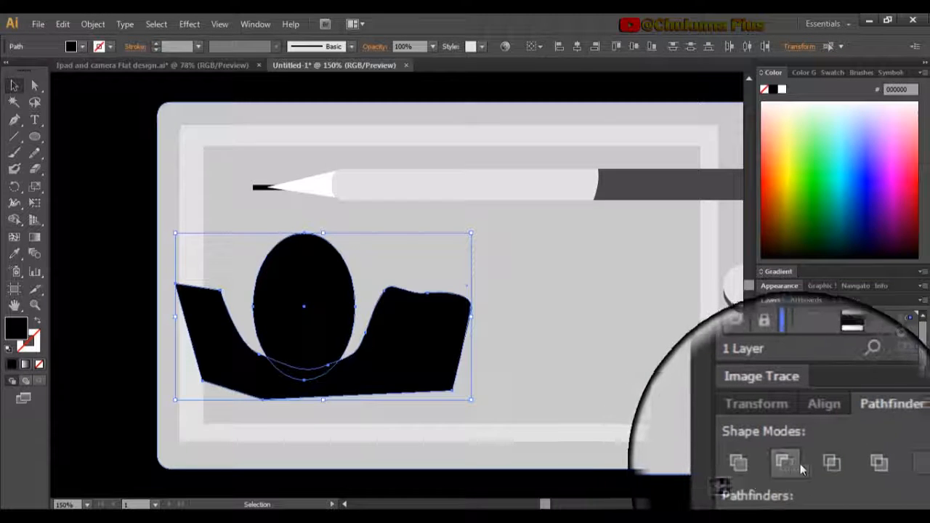
pyautogui.click(791, 467)
pyautogui.moveTo(332, 343); pyautogui.dragTo(300, 327)
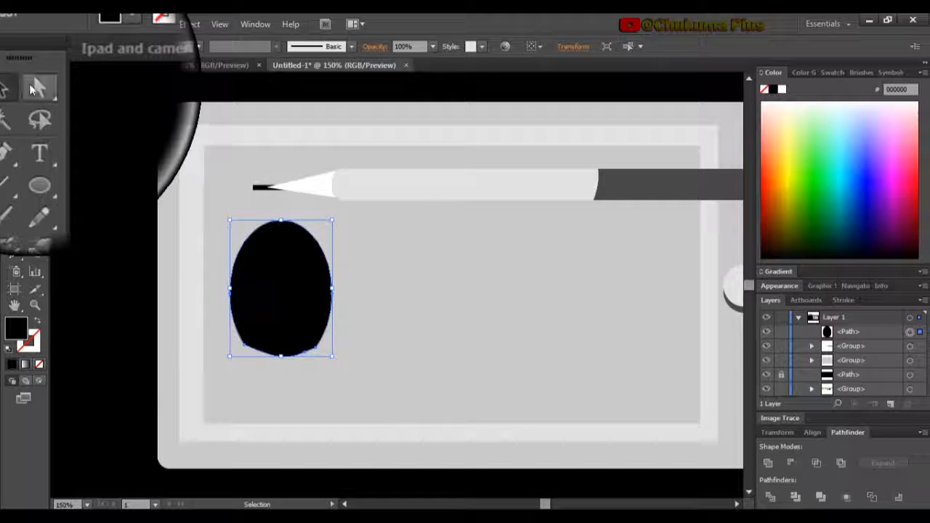
# - Adjust the lower anchor points and handles of the trimmed ellipse so that it ends in a nearly straight base
pyautogui.moveTo(284, 356)
pyautogui.mouseDown()
pyautogui.moveTo(307, 353)
pyautogui.moveTo(269, 360)
pyautogui.mouseUp()
pyautogui.click(286, 360)
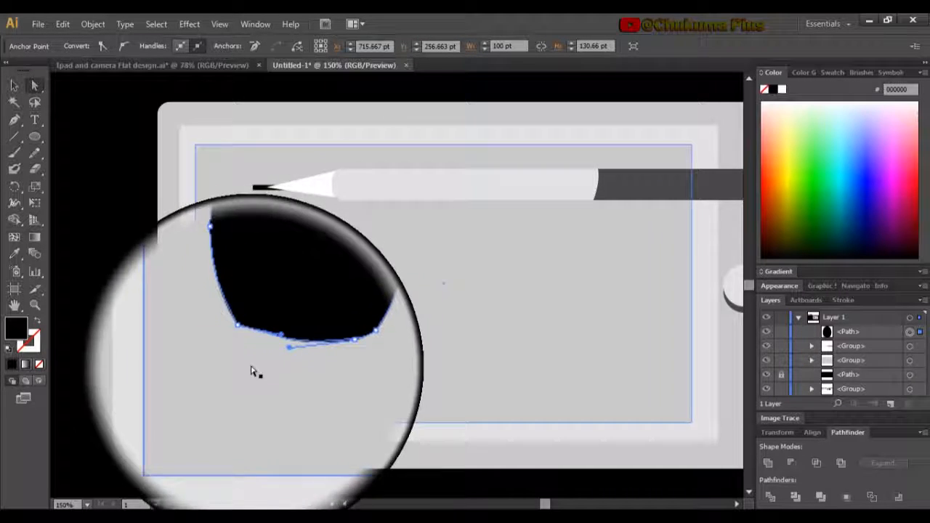
pyautogui.moveTo(269, 359); pyautogui.dragTo(266, 351)
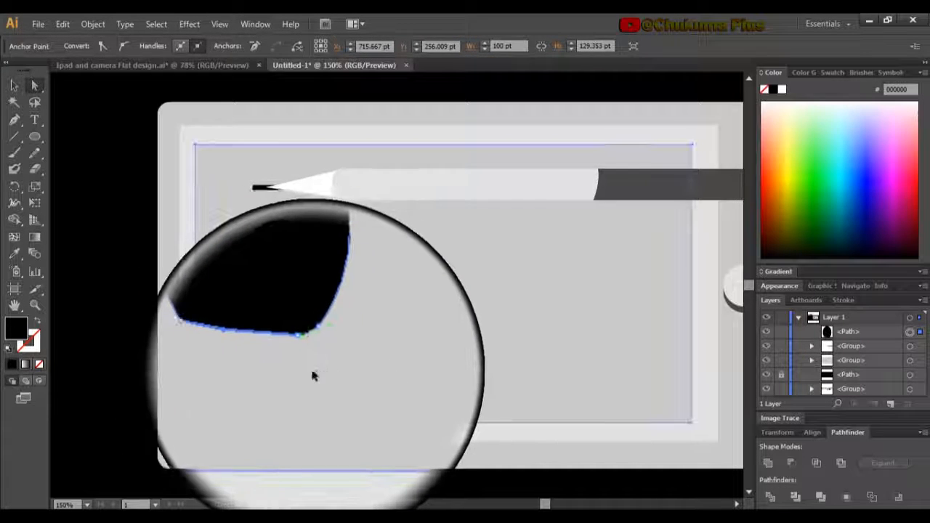
pyautogui.click(313, 370)
pyautogui.click(309, 354)
pyautogui.moveTo(305, 356); pyautogui.dragTo(300, 351)
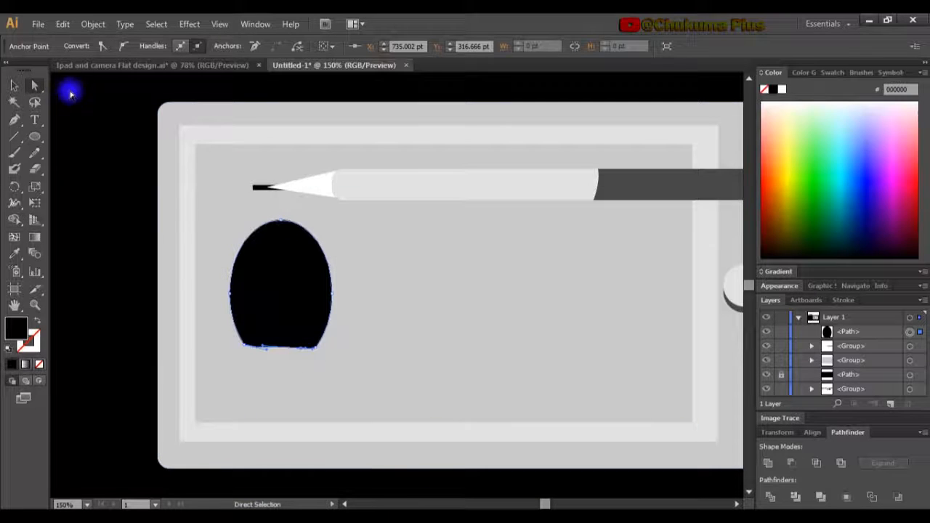
pyautogui.click(11, 85)
pyautogui.click(390, 316)
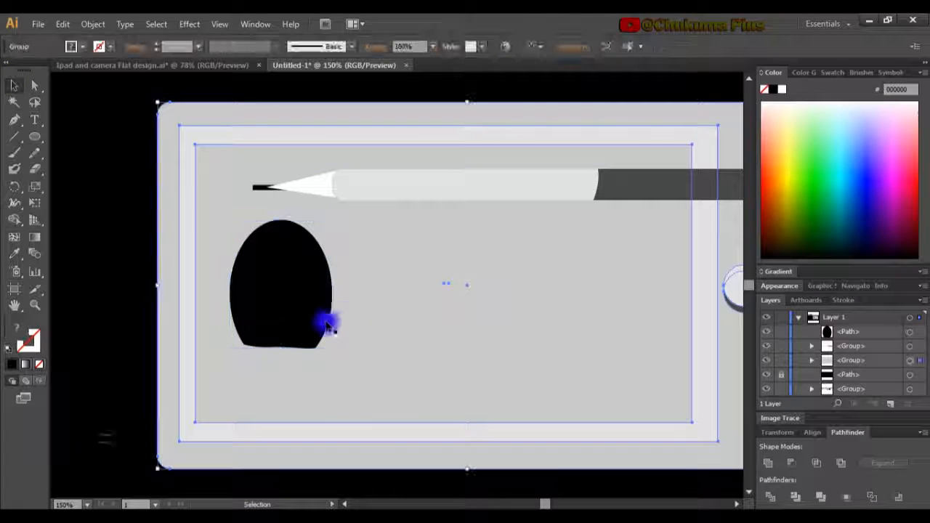
pyautogui.click(318, 325)
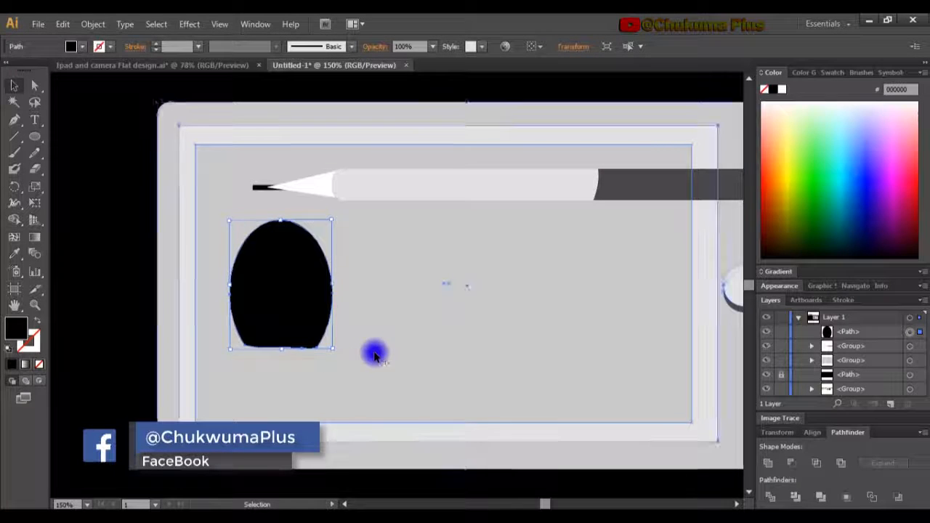
pyautogui.click(336, 323)
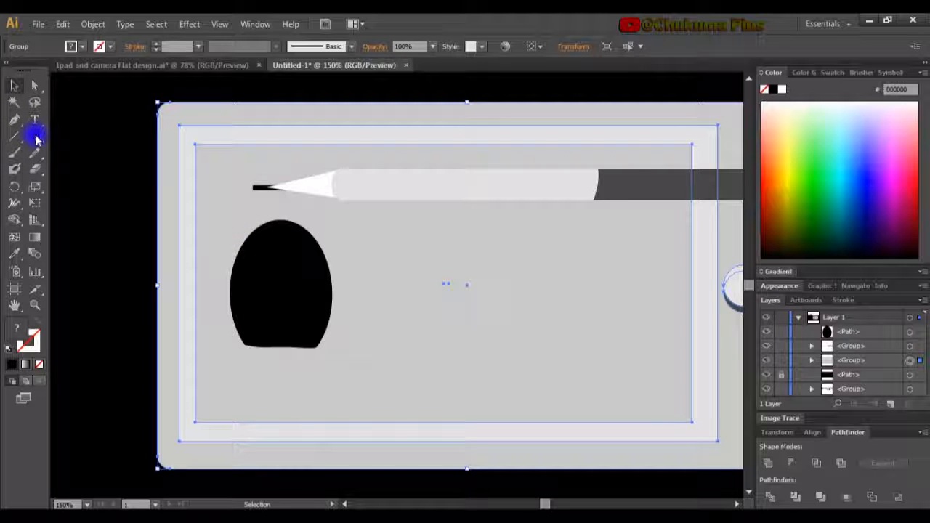
# - Draw a small black ellipse overlapping one side of the head shape and duplicate it at the same height on the opposite side
pyautogui.moveTo(222, 263); pyautogui.dragTo(252, 289)
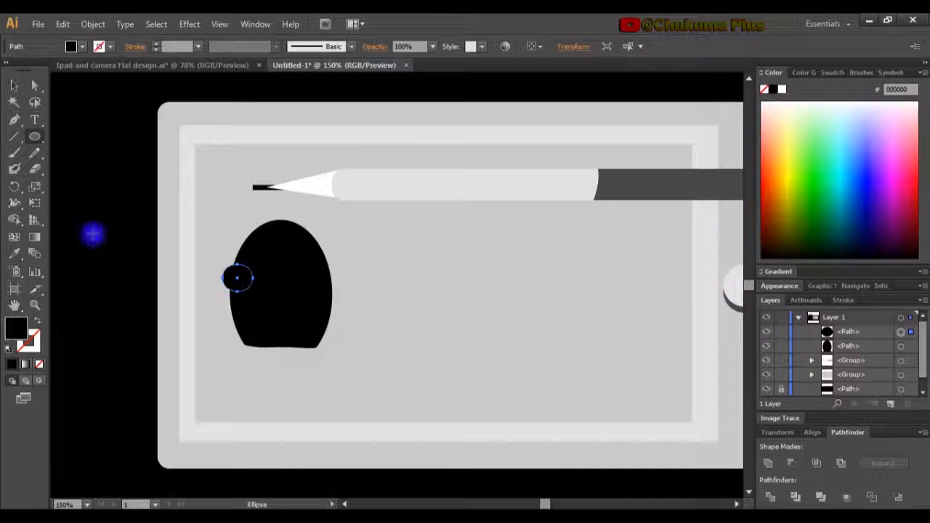
pyautogui.click(13, 85)
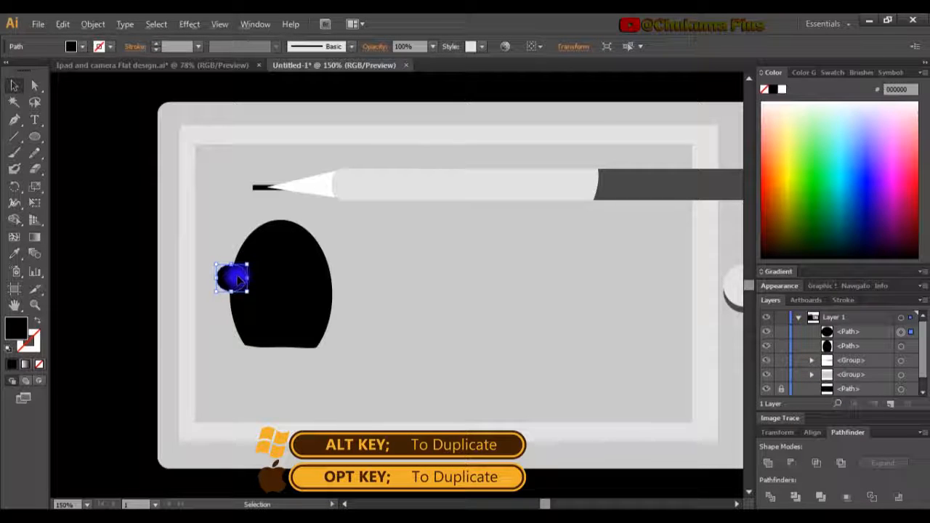
pyautogui.moveTo(242, 280); pyautogui.dragTo(336, 278)
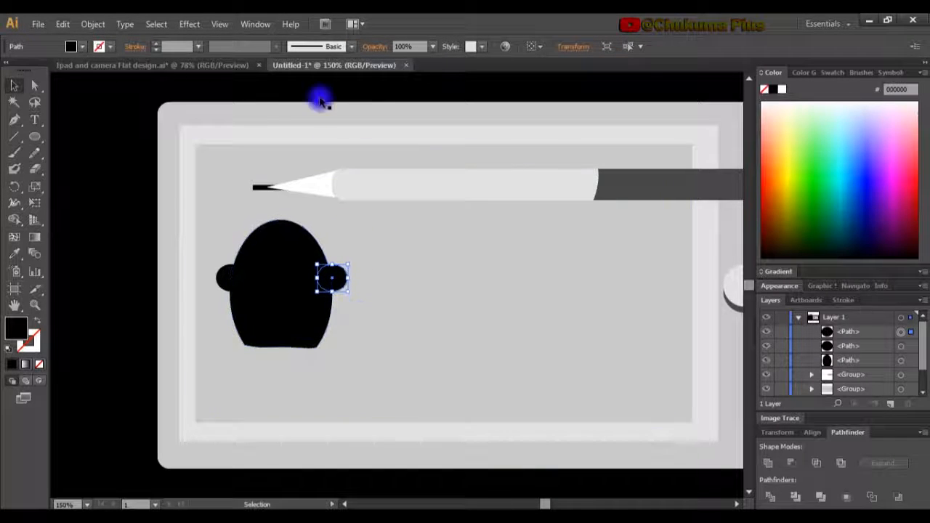
pyautogui.click(218, 24)
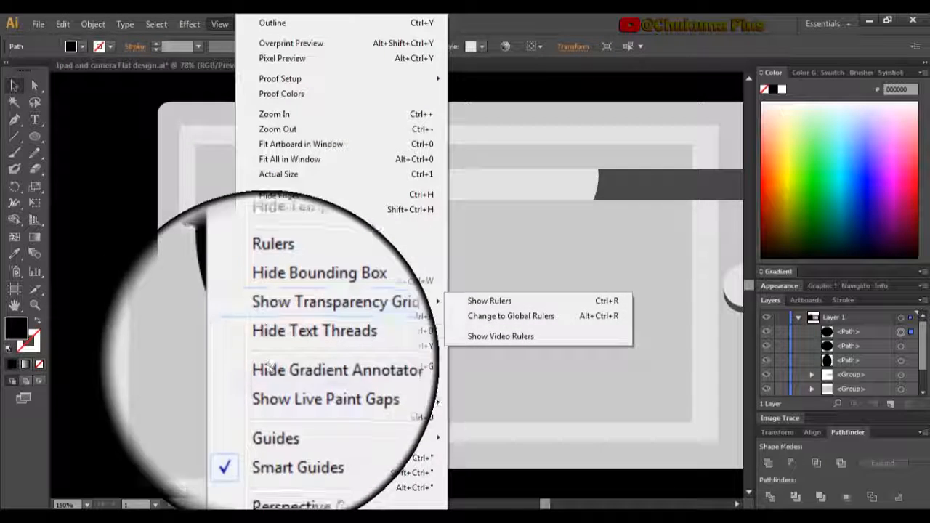
pyautogui.click(198, 378)
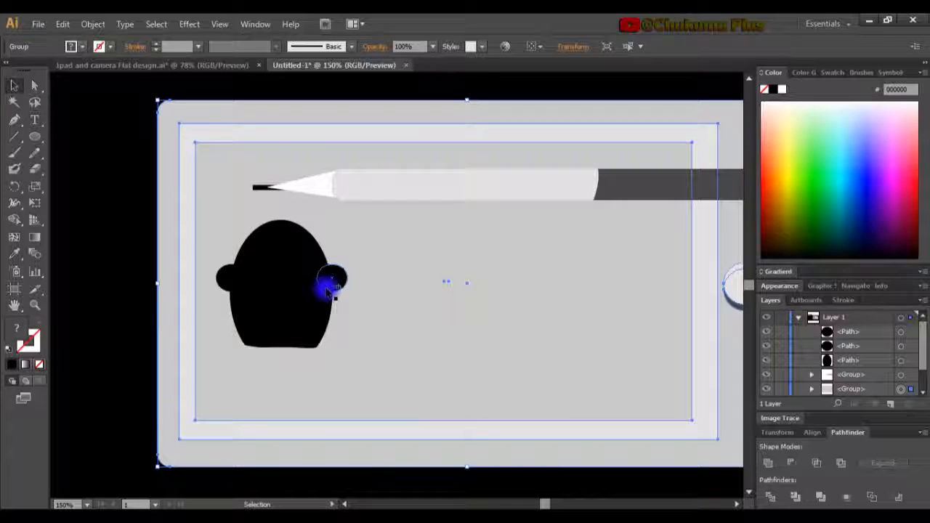
pyautogui.keyDown('shift'); pyautogui.click(231, 280); pyautogui.keyUp('shift')
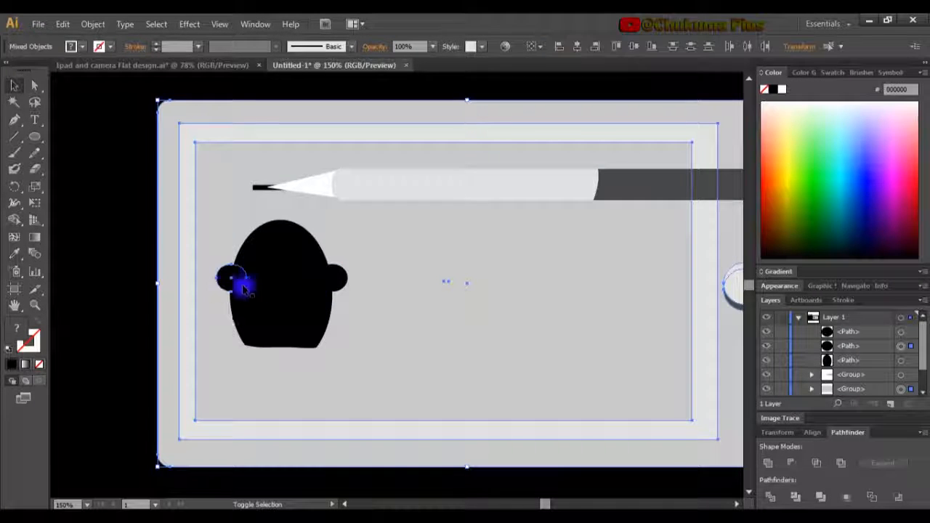
pyautogui.keyDown('shift'); pyautogui.click(339, 280); pyautogui.keyUp('shift')
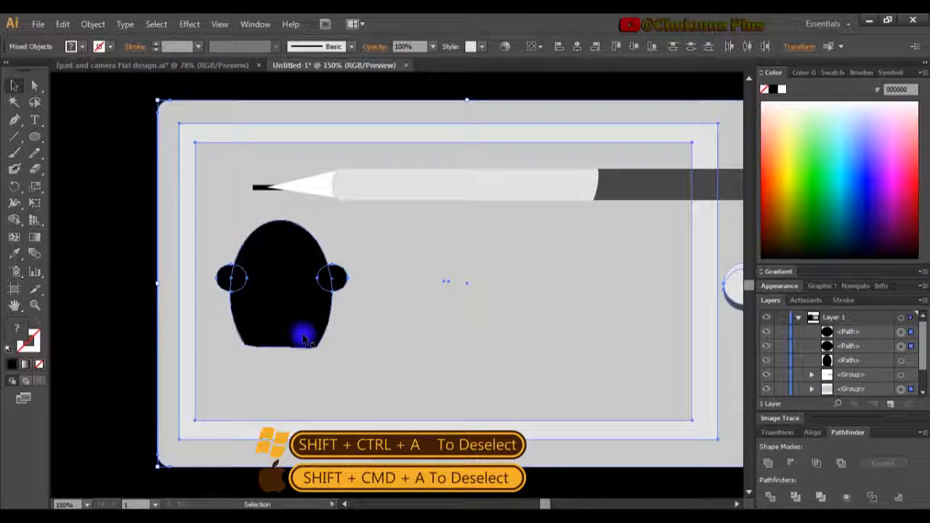
pyautogui.hotkey('shift', 'ctrl', 'a')
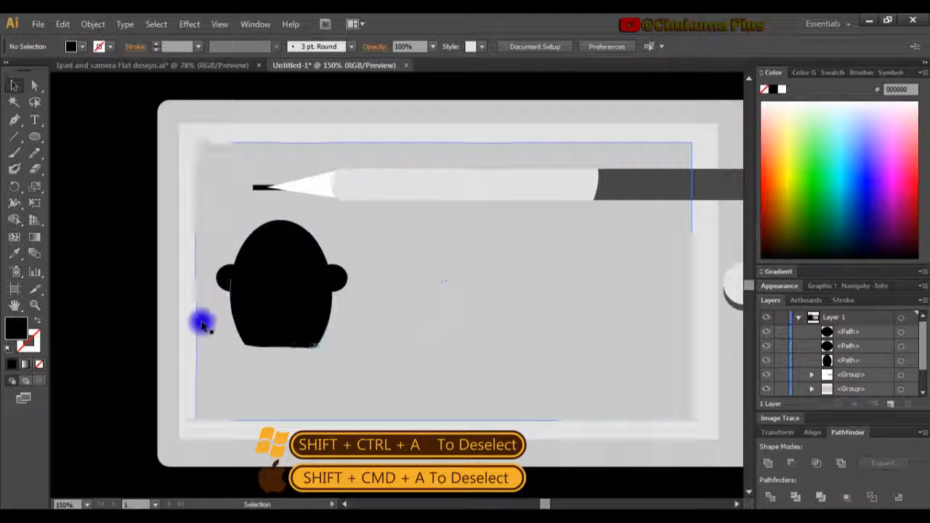
# - Unite the two small side ellipses with the head shape into a single path and shift it slightly down
pyautogui.click(239, 290)
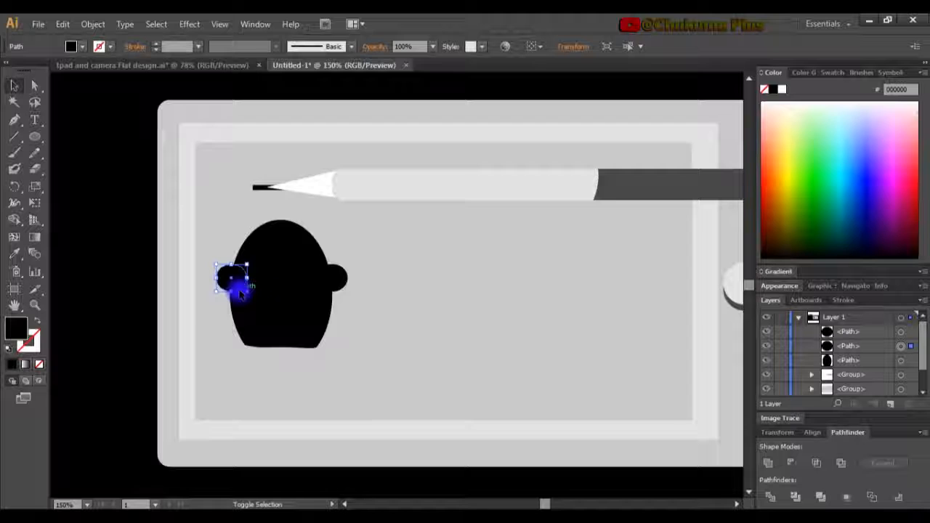
pyautogui.keyDown('shift'); pyautogui.click(338, 290); pyautogui.keyUp('shift')
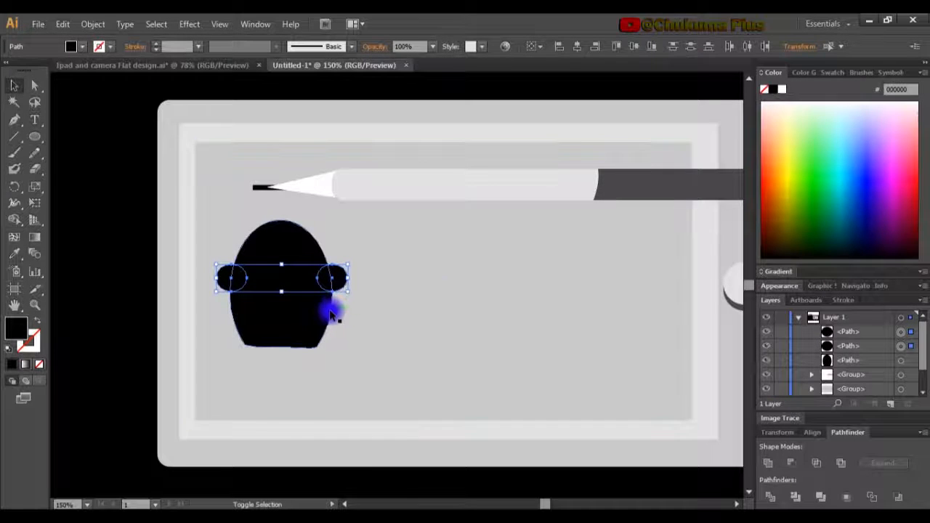
pyautogui.keyDown('shift'); pyautogui.click(331, 313); pyautogui.keyUp('shift')
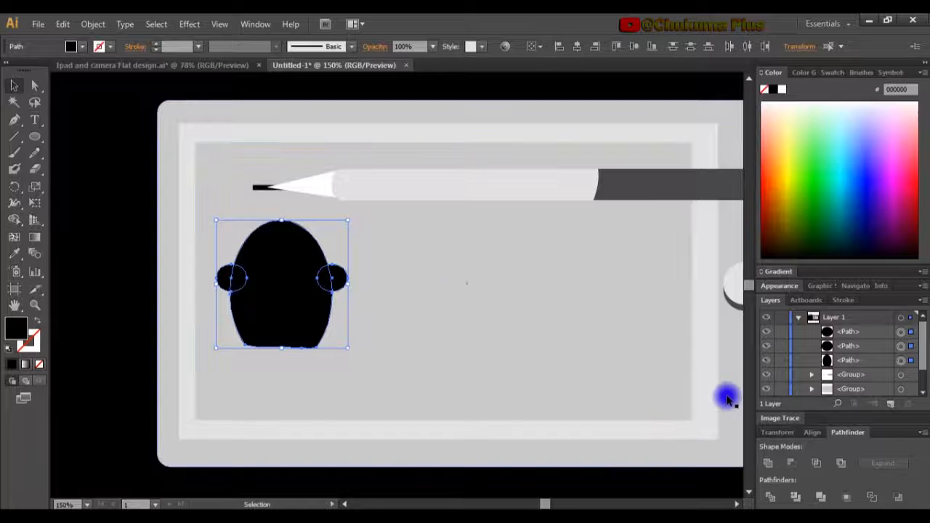
pyautogui.click(823, 500)
pyautogui.click(510, 331)
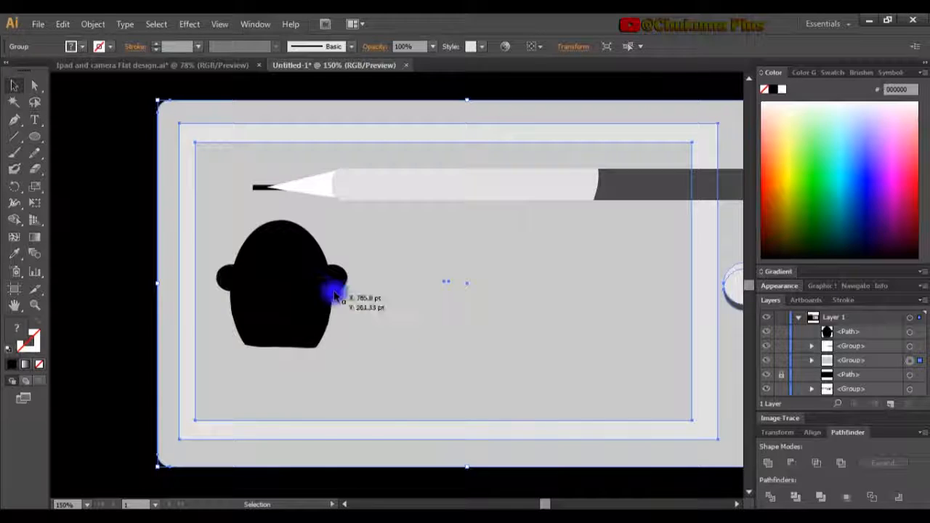
pyautogui.moveTo(297, 269); pyautogui.dragTo(297, 306)
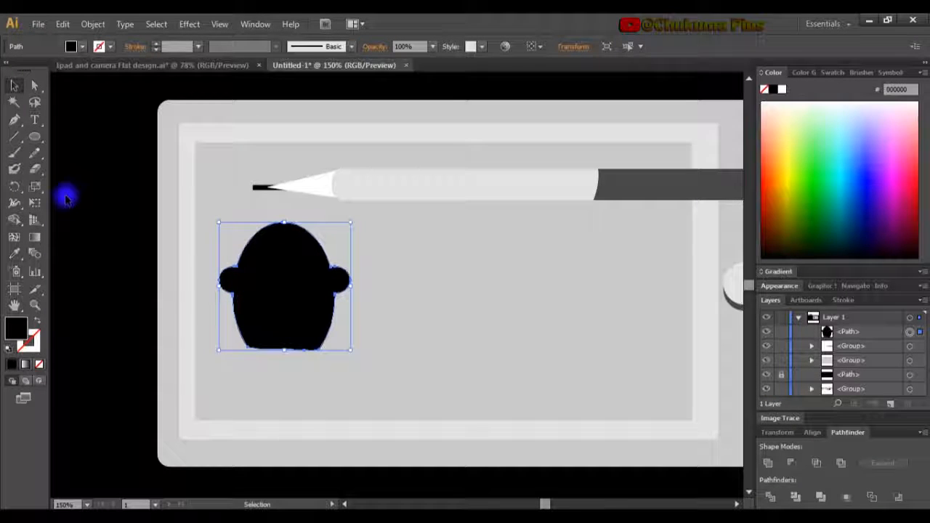
# - Draw a black circle about 48 pt wide beside the head shape and duplicate it twice into an overlapping three-circle cluster
pyautogui.click(37, 143)
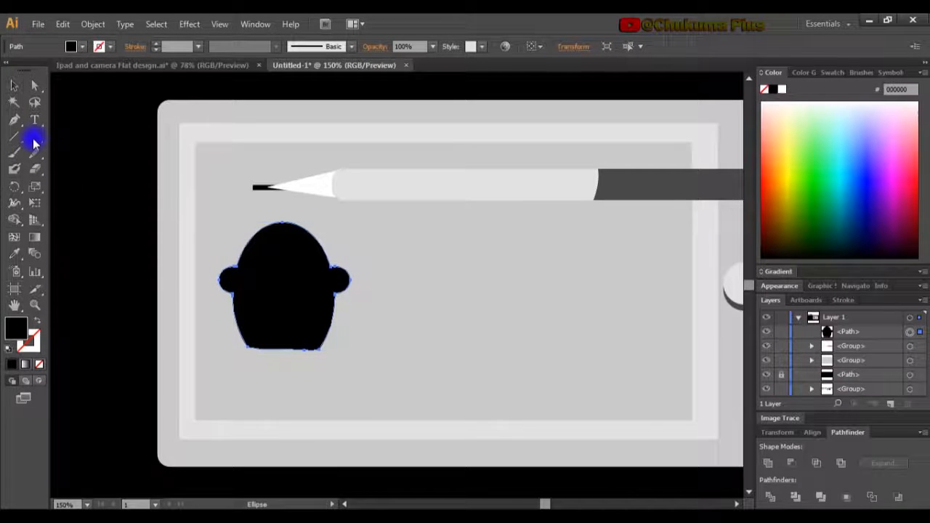
pyautogui.moveTo(415, 245); pyautogui.dragTo(457, 294)
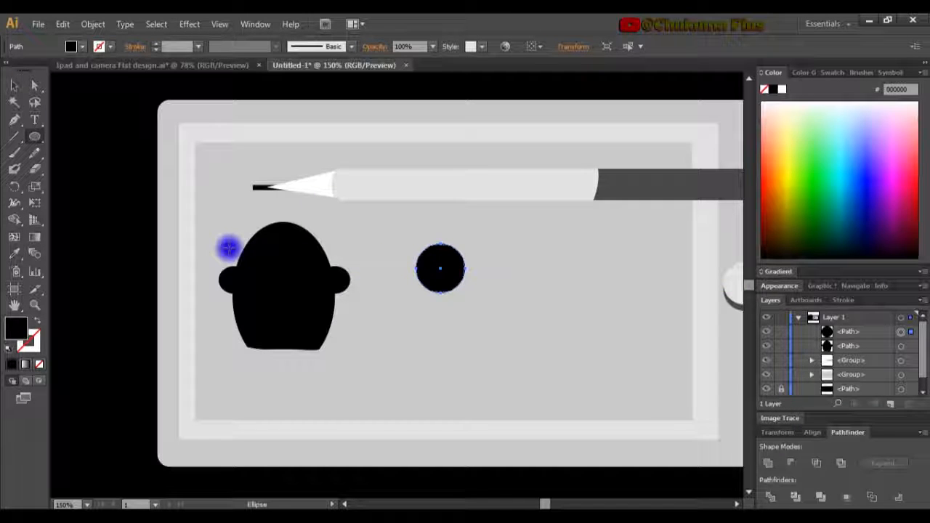
pyautogui.click(181, 228)
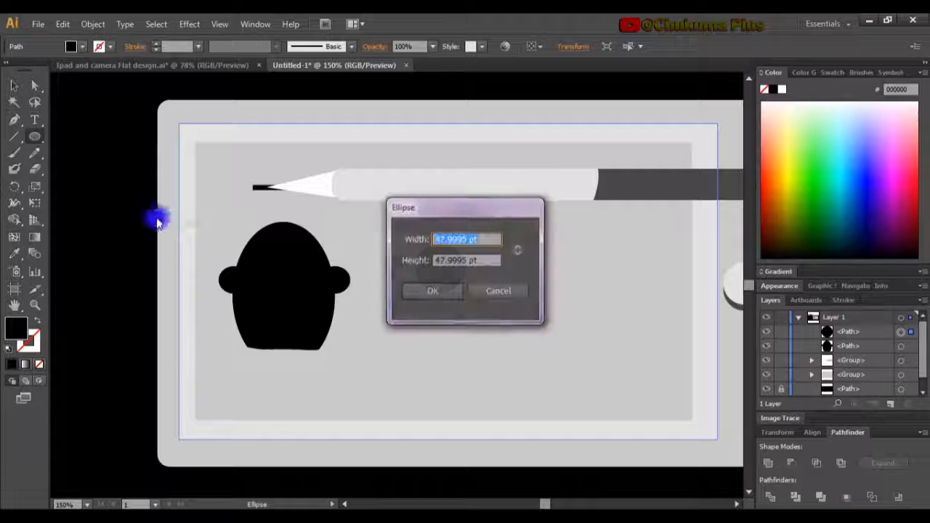
pyautogui.press('Escape')
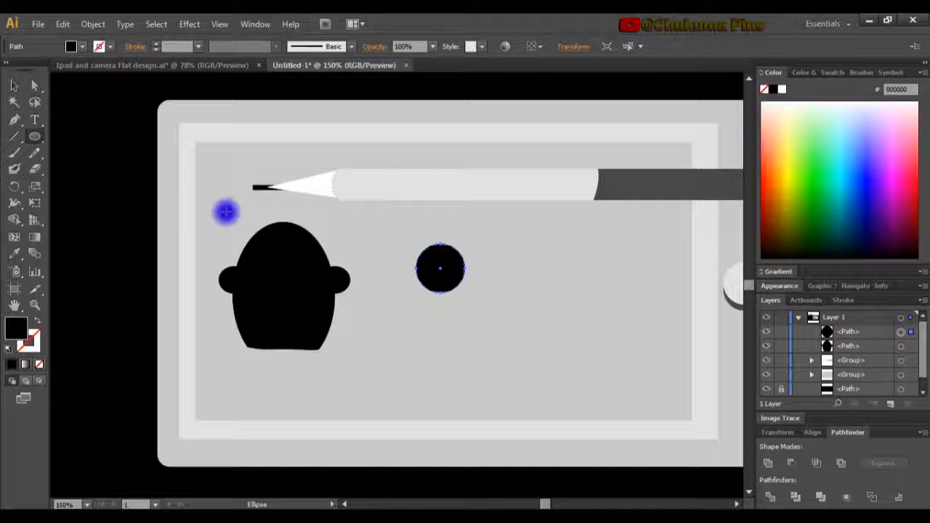
pyautogui.click(17, 88)
pyautogui.click(430, 270)
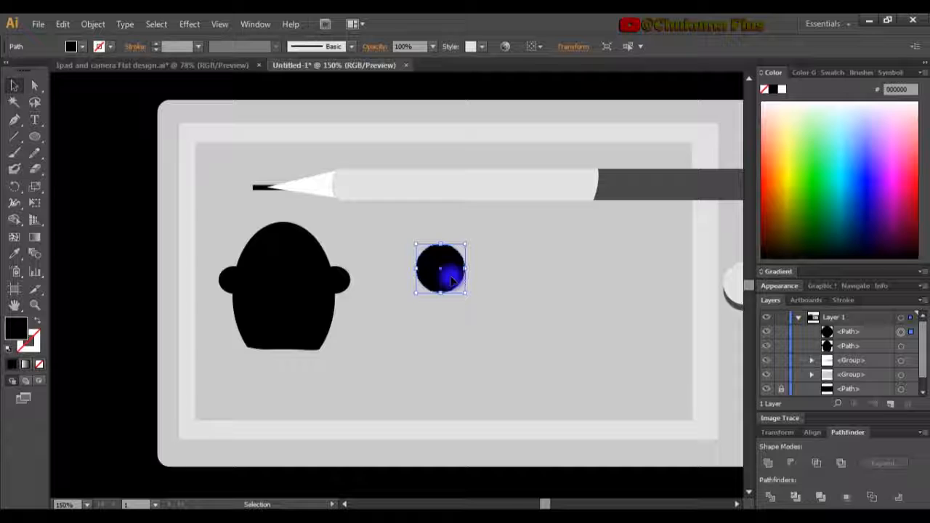
pyautogui.moveTo(452, 280); pyautogui.dragTo(458, 308)
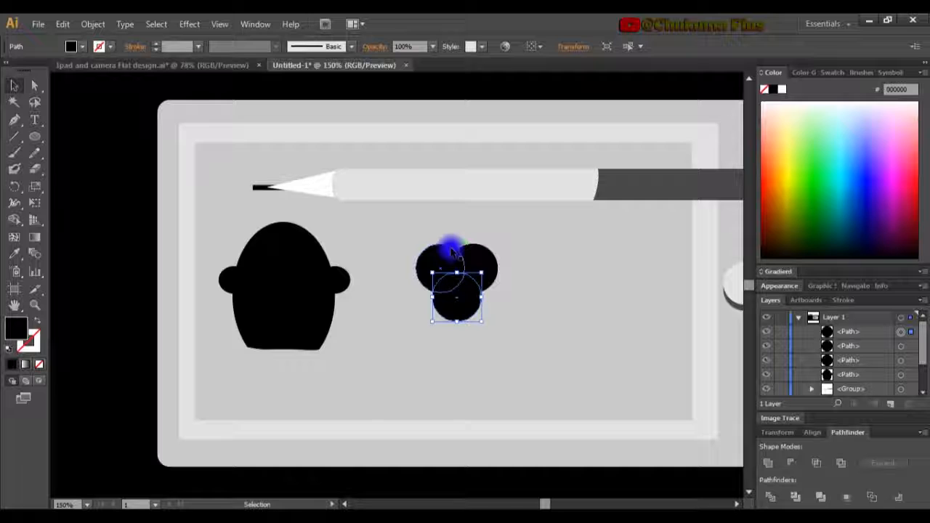
# - Unite the three overlapping black circles into one path
pyautogui.keyDown('shift'); pyautogui.click(450, 250); pyautogui.keyUp('shift')
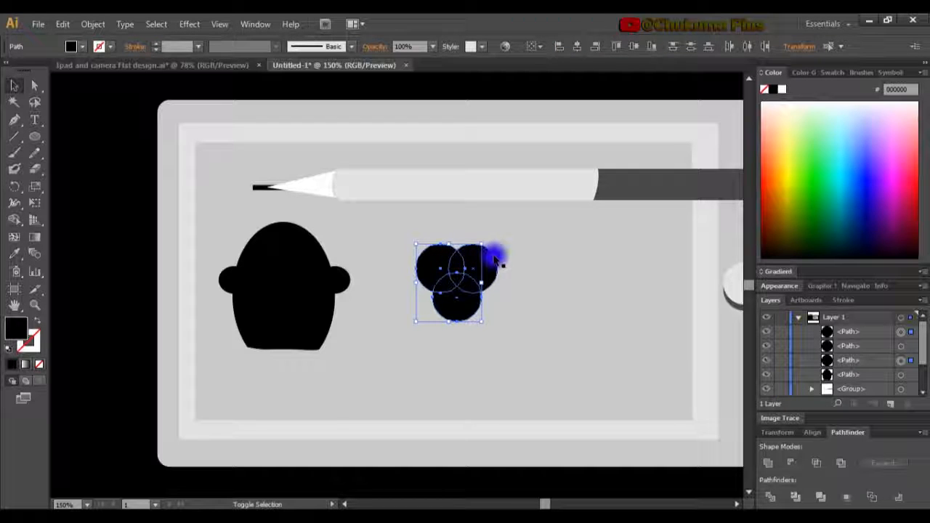
pyautogui.keyDown('shift'); pyautogui.click(471, 322); pyautogui.keyUp('shift')
pyautogui.keyDown('shift'); pyautogui.click(471, 322); pyautogui.keyUp('shift')
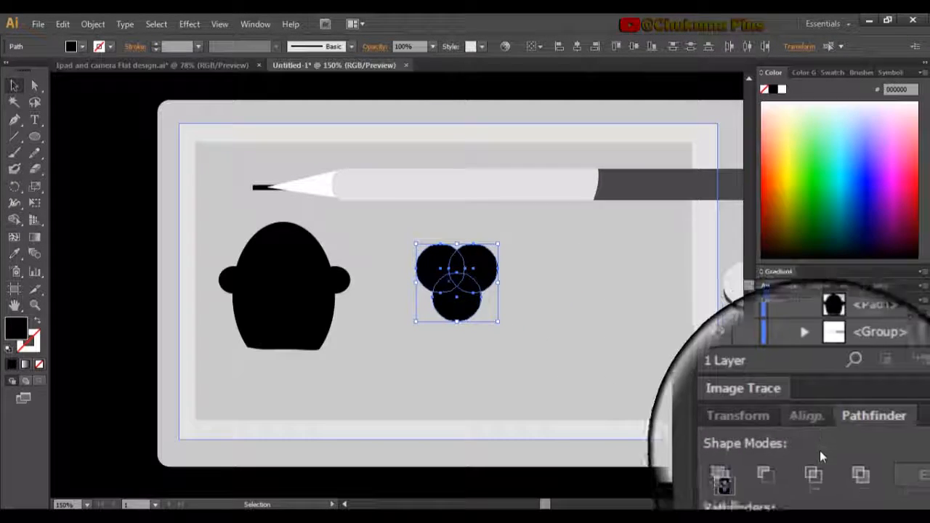
pyautogui.click(820, 496)
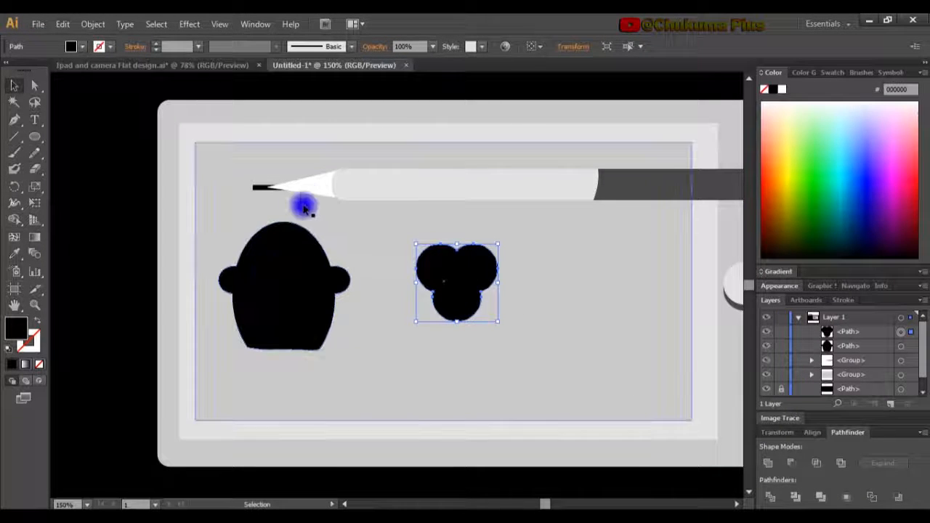
# - Fill the united three-circle shape with white sampled from the stylus tip
pyautogui.click(16, 254)
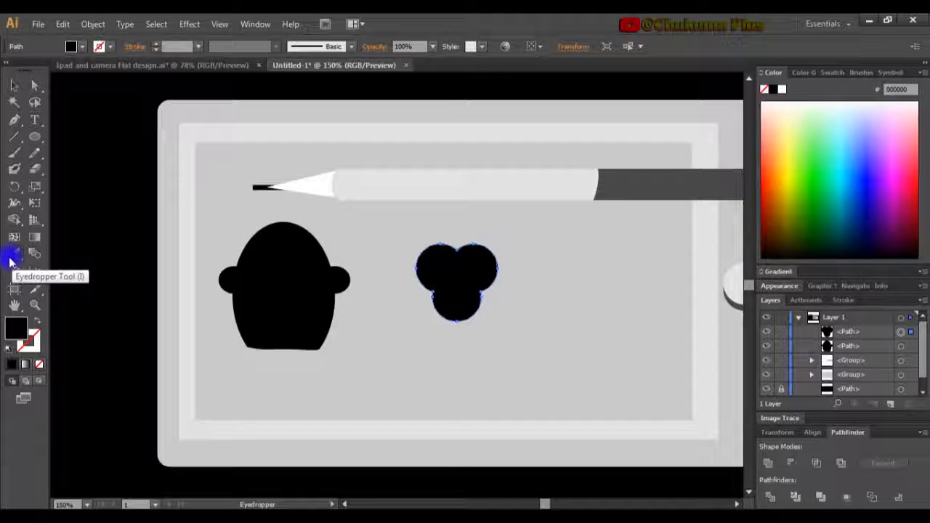
pyautogui.click(314, 199)
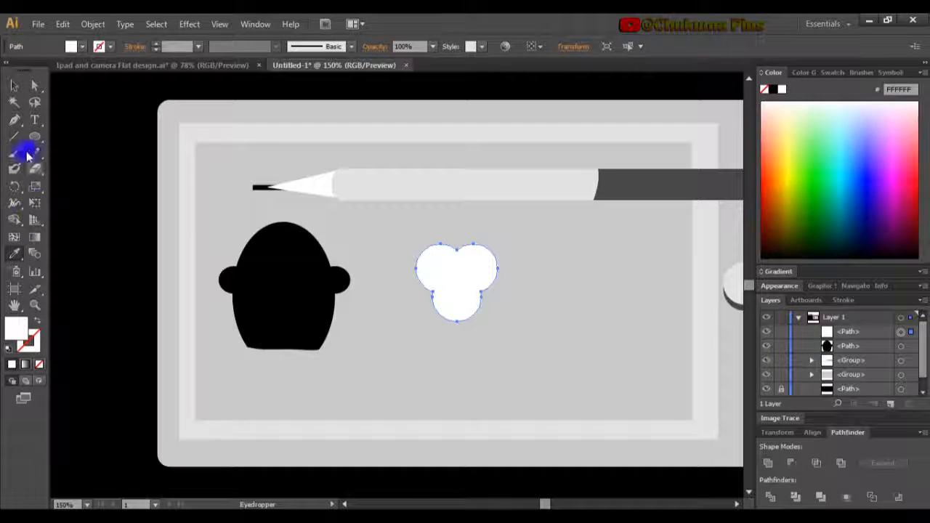
pyautogui.click(14, 86)
pyautogui.click(394, 349)
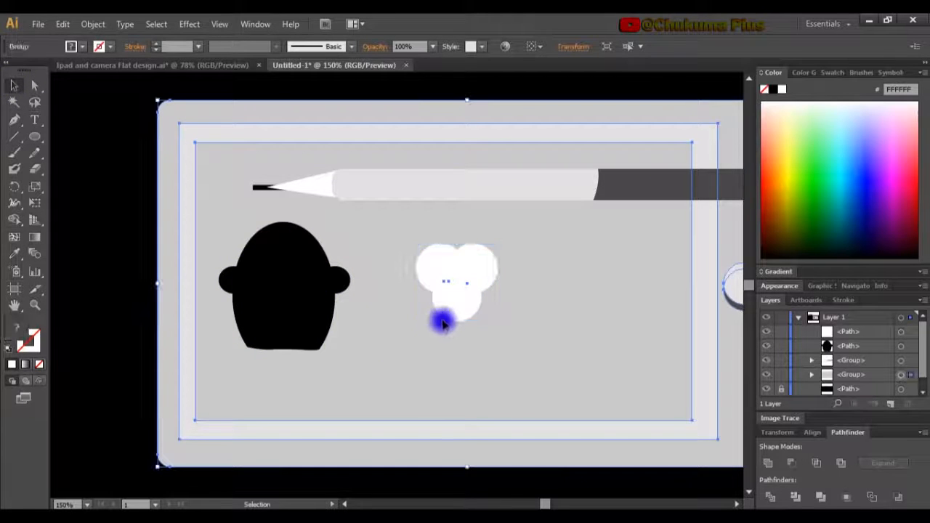
# - Move the white three-circle shape onto the black head, centred between the ears as the face
pyautogui.moveTo(445, 317); pyautogui.dragTo(279, 332)
pyautogui.click(423, 333)
pyautogui.click(423, 332)
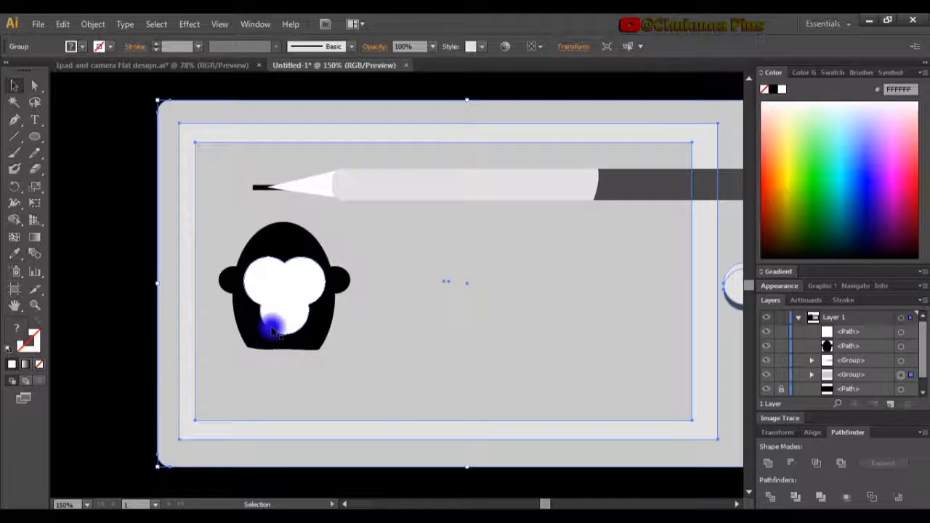
pyautogui.click(308, 318)
pyautogui.click(432, 332)
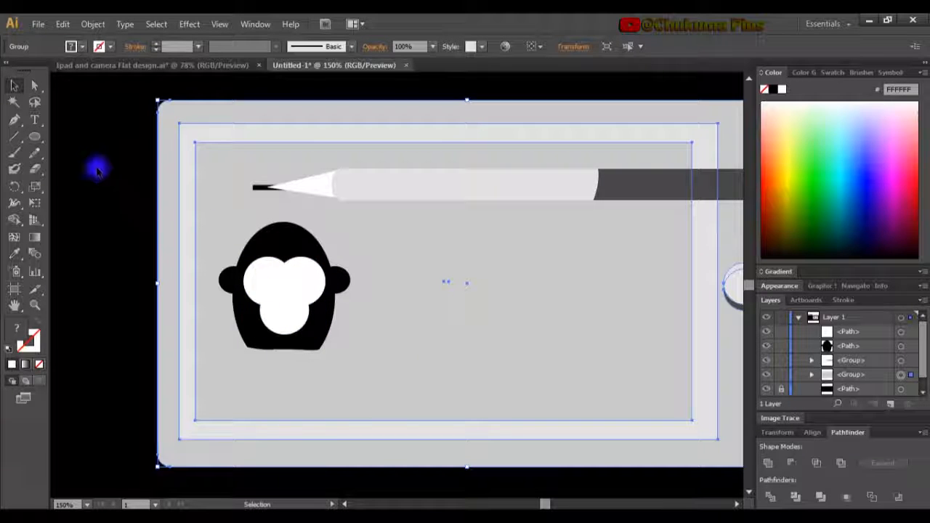
# - Draw a small circle beside the head and fill it with black sampled from the head shape
pyautogui.click(34, 138)
pyautogui.moveTo(387, 272); pyautogui.dragTo(383, 284)
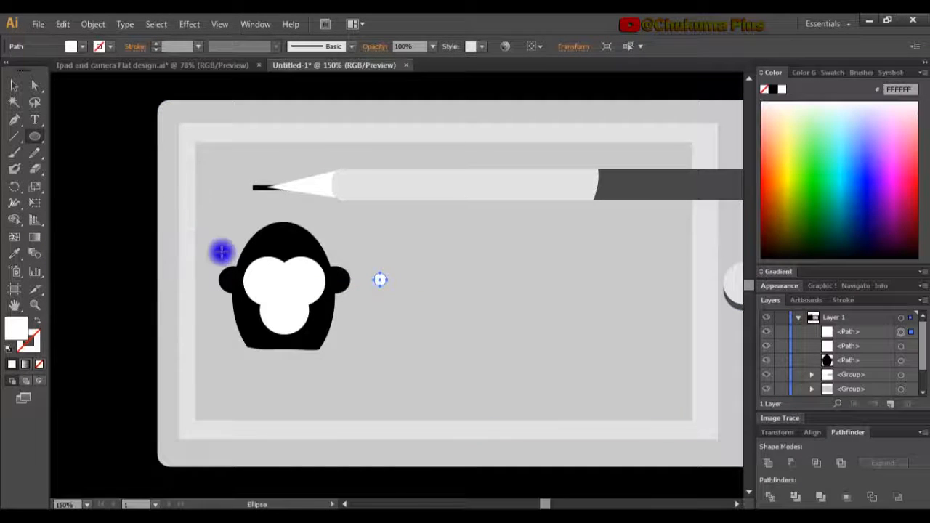
pyautogui.click(14, 254)
pyautogui.click(280, 228)
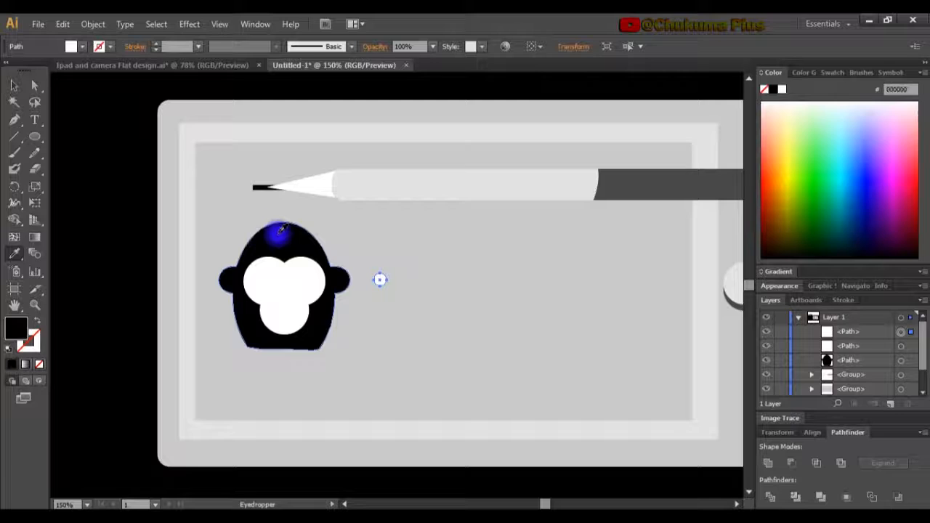
# - Place the small black circle on the face as one eye and duplicate it at the same height as the other eye
pyautogui.click(13, 86)
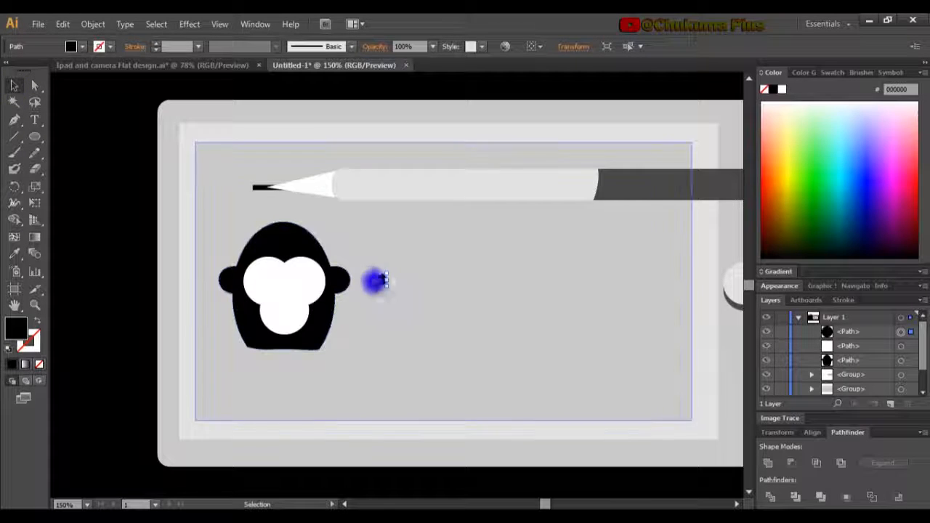
pyautogui.moveTo(379, 285); pyautogui.dragTo(269, 287)
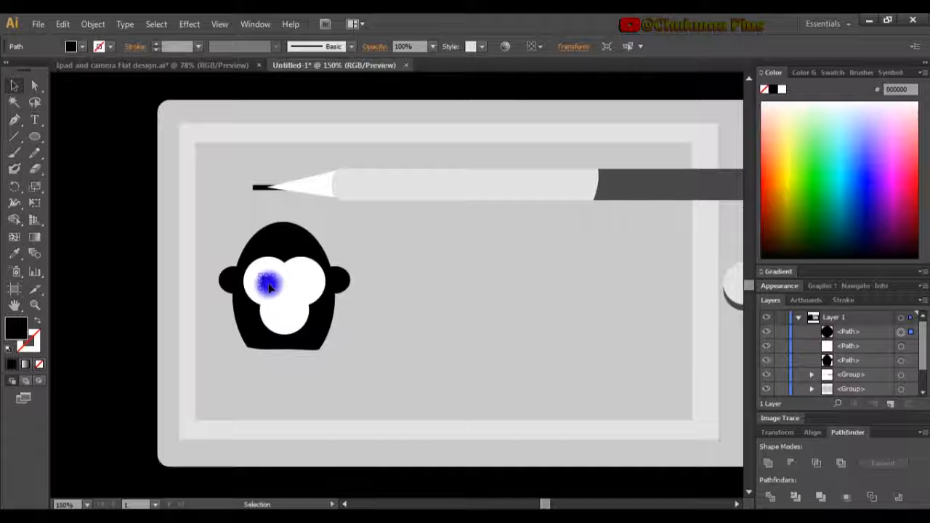
pyautogui.moveTo(269, 287); pyautogui.dragTo(303, 287)
pyautogui.click(391, 307)
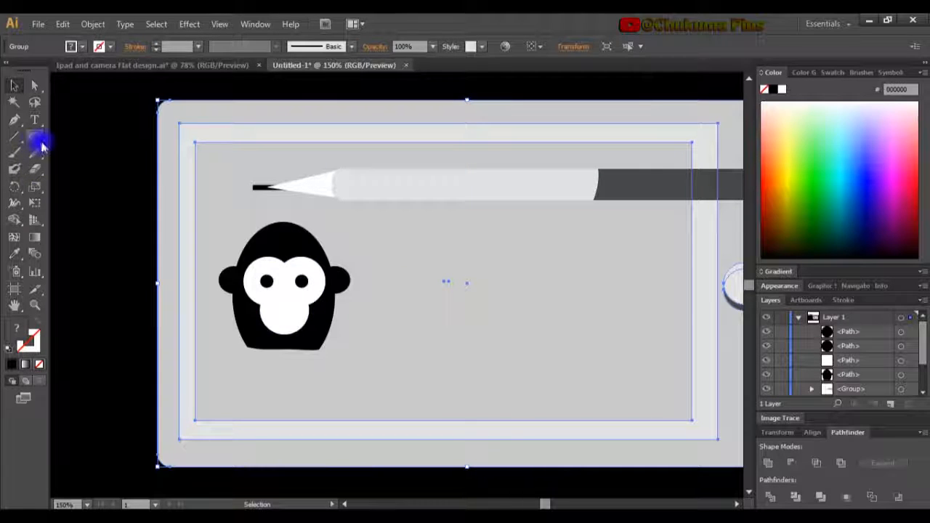
# - Draw a narrow upright black rounded rectangle beside the head and tilt it clockwise
pyautogui.moveTo(41, 147); pyautogui.dragTo(102, 159)
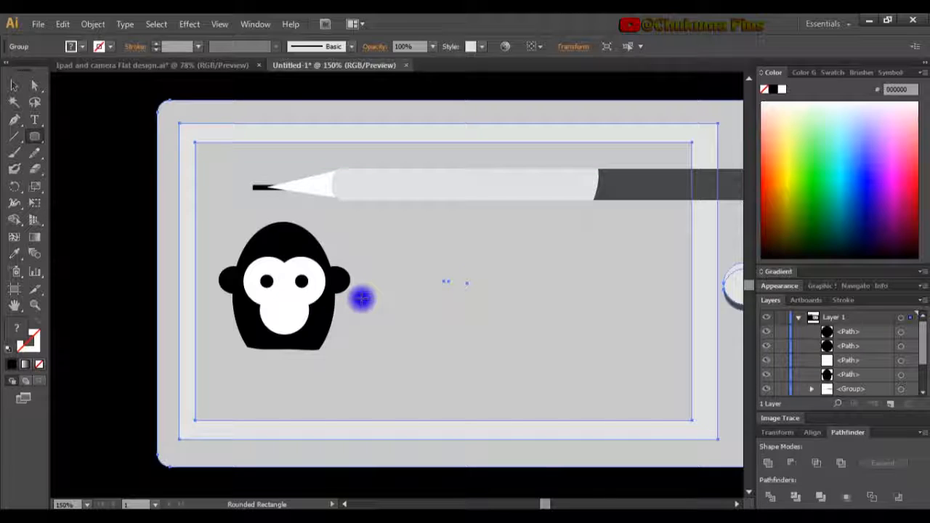
pyautogui.moveTo(421, 289); pyautogui.dragTo(432, 335)
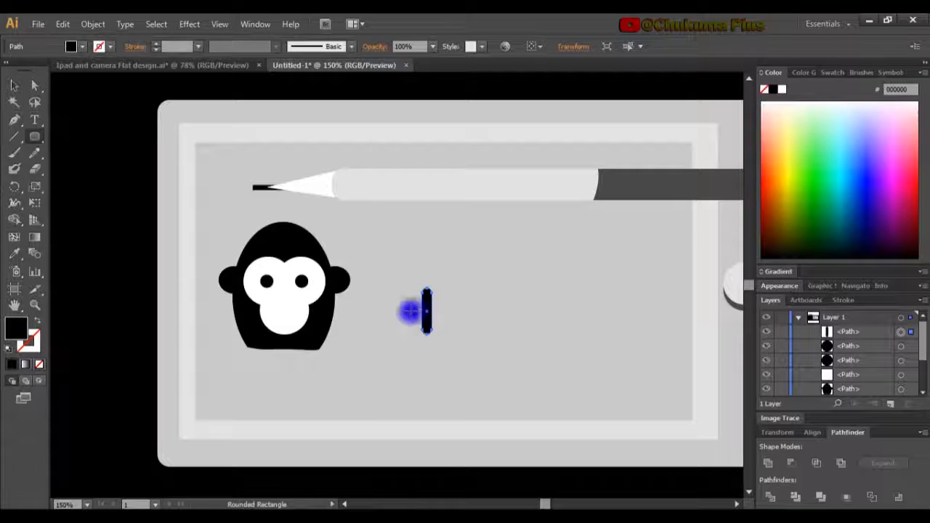
pyautogui.click(8, 87)
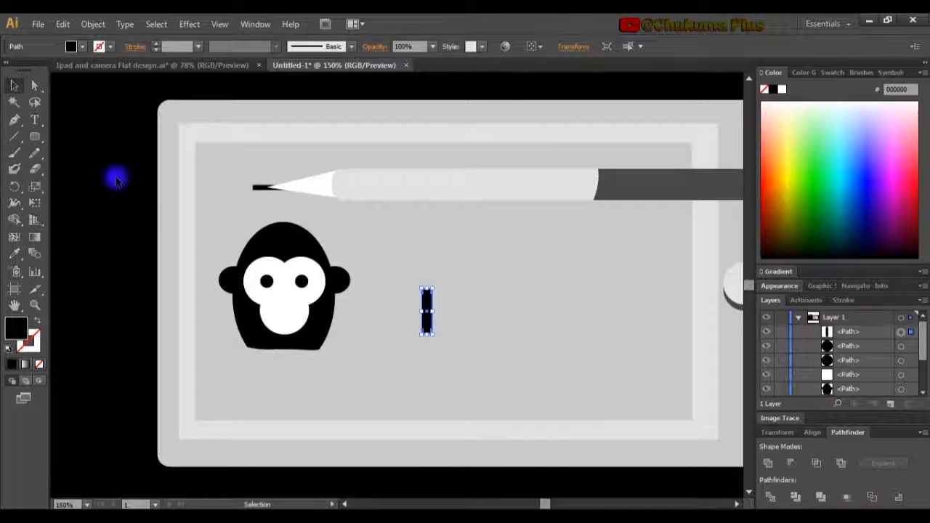
pyautogui.moveTo(438, 283); pyautogui.dragTo(456, 307)
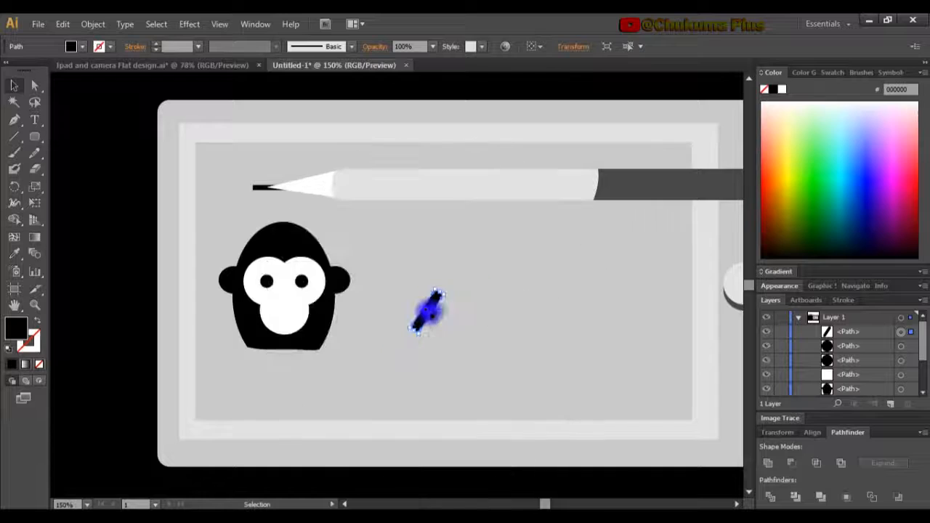
# - Reflect a copy of the tilted bar across the vertical axis and move it horizontally beside the original to form a V
pyautogui.rightClick(434, 308)
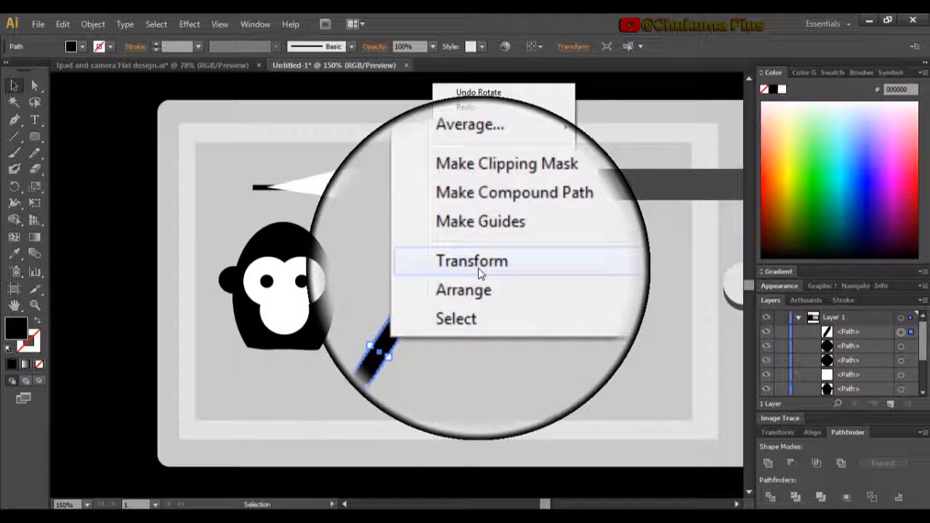
pyautogui.moveTo(481, 271)
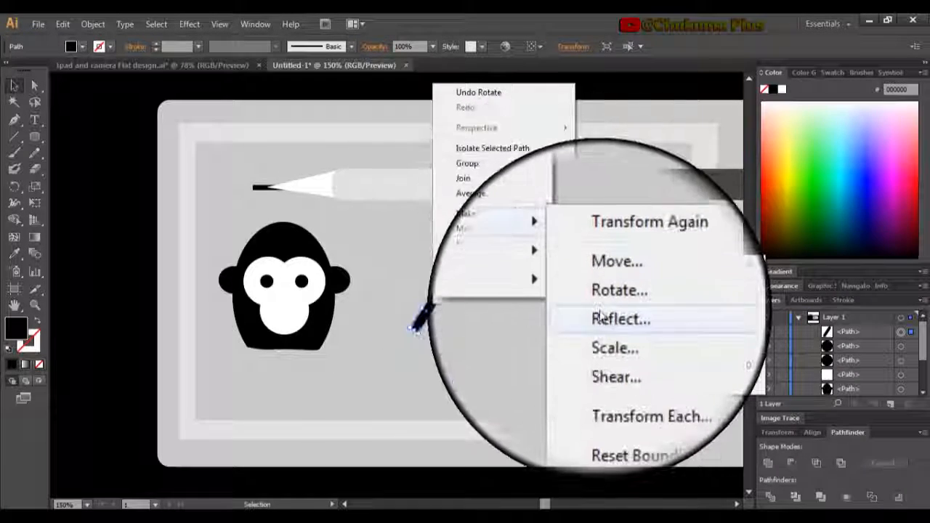
pyautogui.click(617, 313)
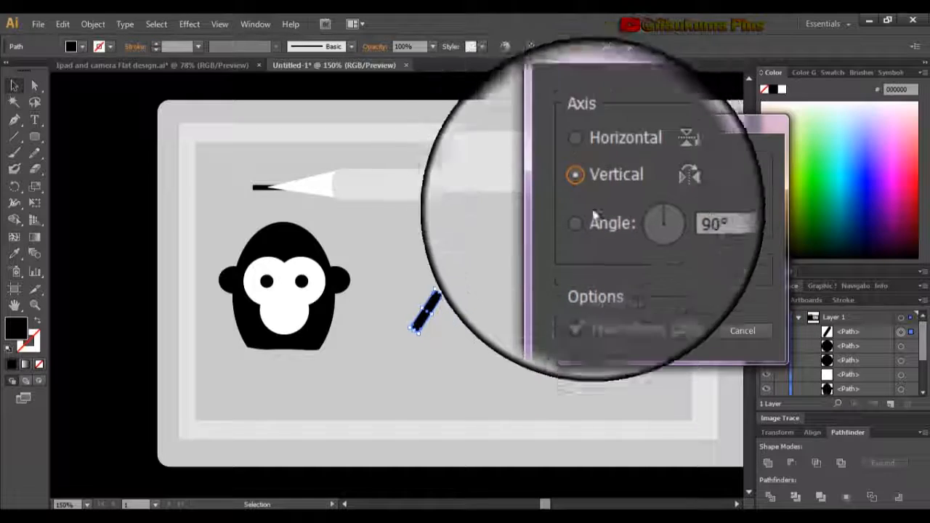
pyautogui.click(578, 301)
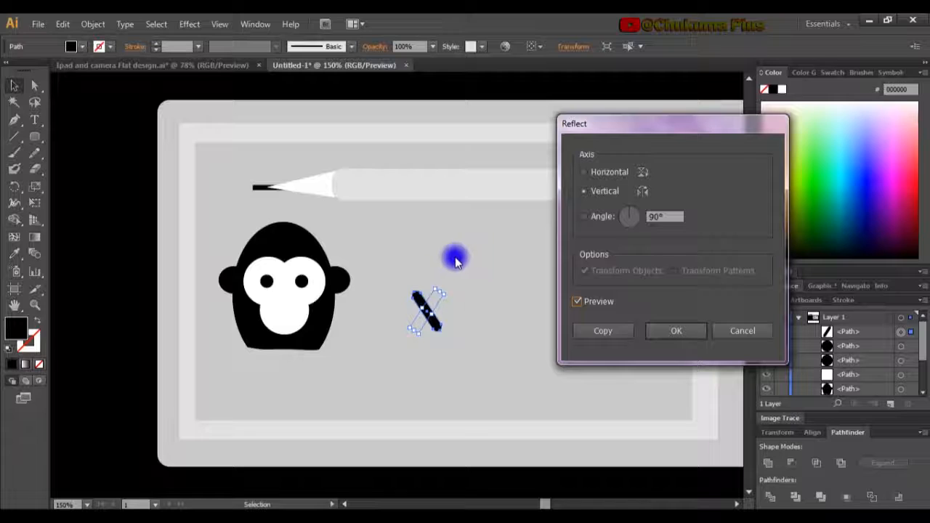
pyautogui.click(602, 331)
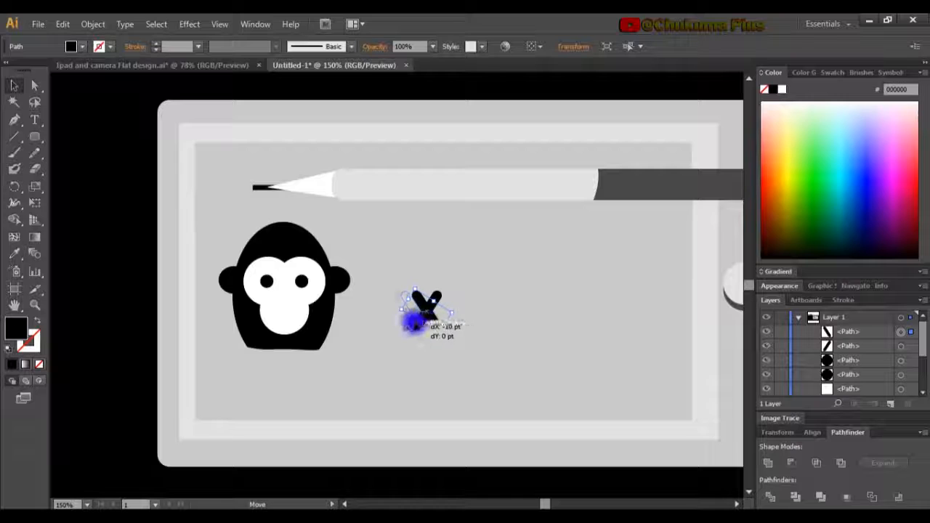
pyautogui.moveTo(400, 325)
pyautogui.mouseDown()
pyautogui.moveTo(392, 314)
pyautogui.moveTo(401, 319)
pyautogui.mouseUp()
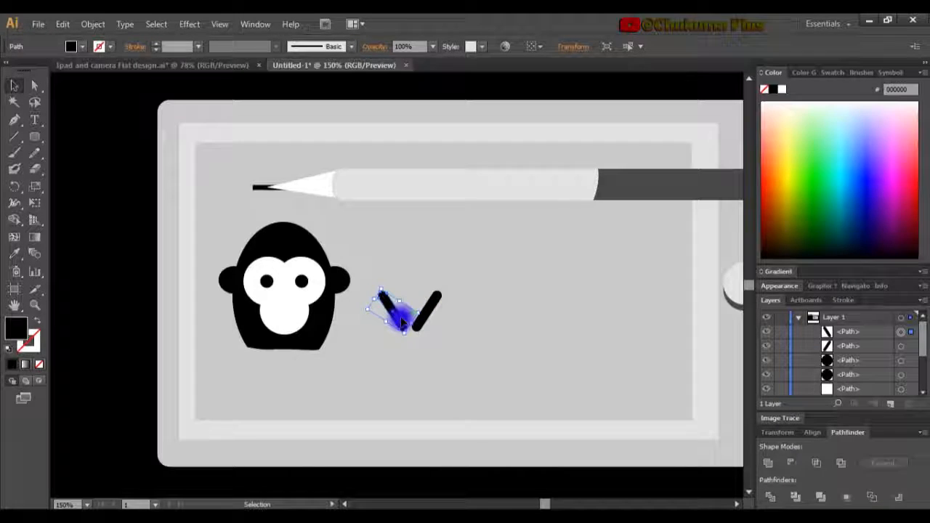
pyautogui.click(419, 375)
# - Rotate both bars of the V slightly toward upright to narrow their slant
pyautogui.click(404, 324)
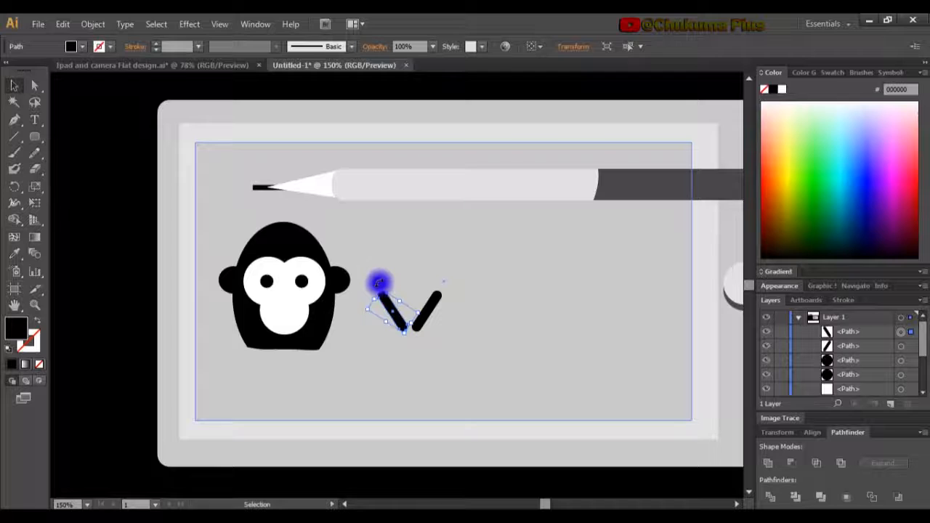
pyautogui.moveTo(379, 282); pyautogui.dragTo(386, 281)
pyautogui.click(457, 317)
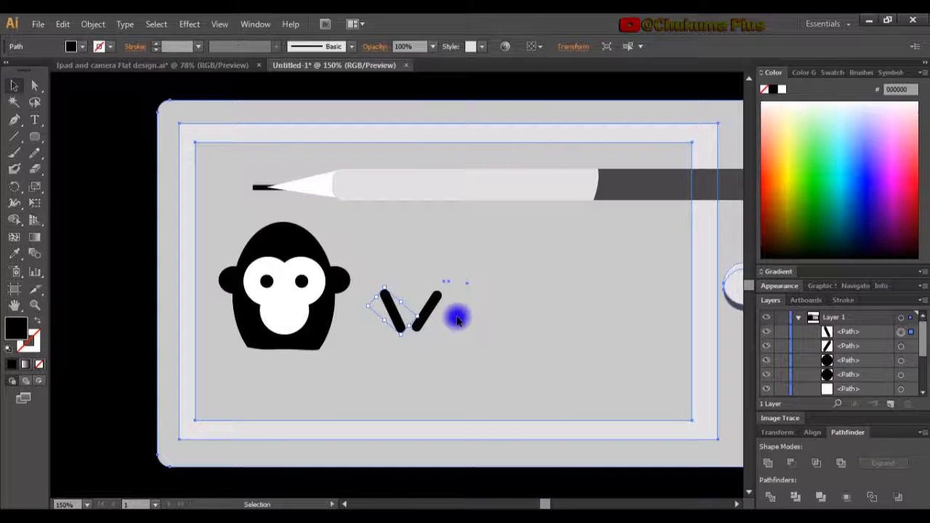
pyautogui.click(419, 325)
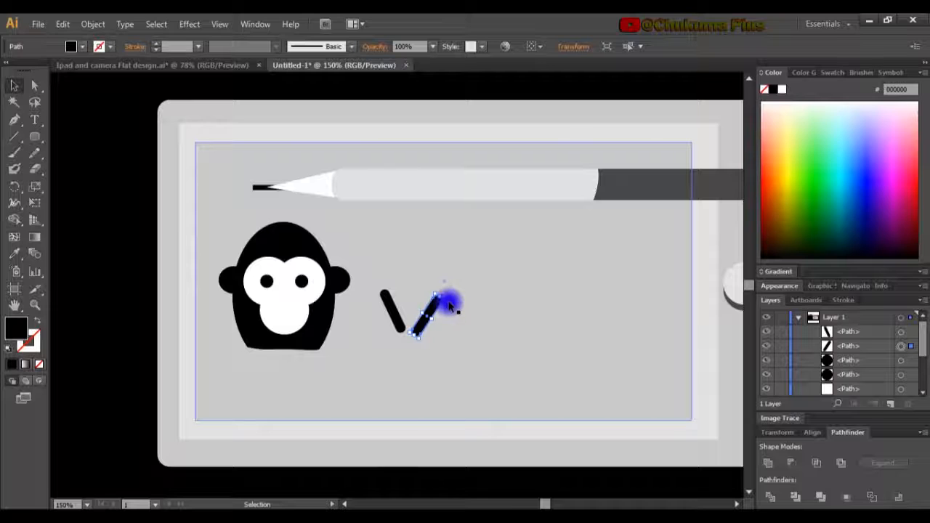
pyautogui.moveTo(446, 303)
pyautogui.mouseDown()
pyautogui.moveTo(440, 295)
pyautogui.moveTo(446, 303)
pyautogui.moveTo(451, 295)
pyautogui.mouseUp()
pyautogui.click(446, 323)
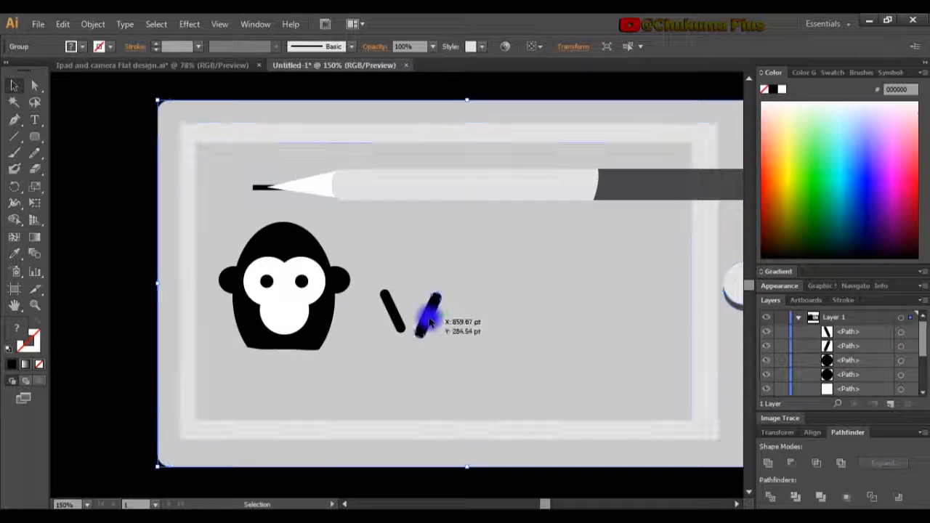
# - Move the second bar closer to the mirrored one and level with it so they form an even V
pyautogui.click(426, 320)
pyautogui.click(445, 328)
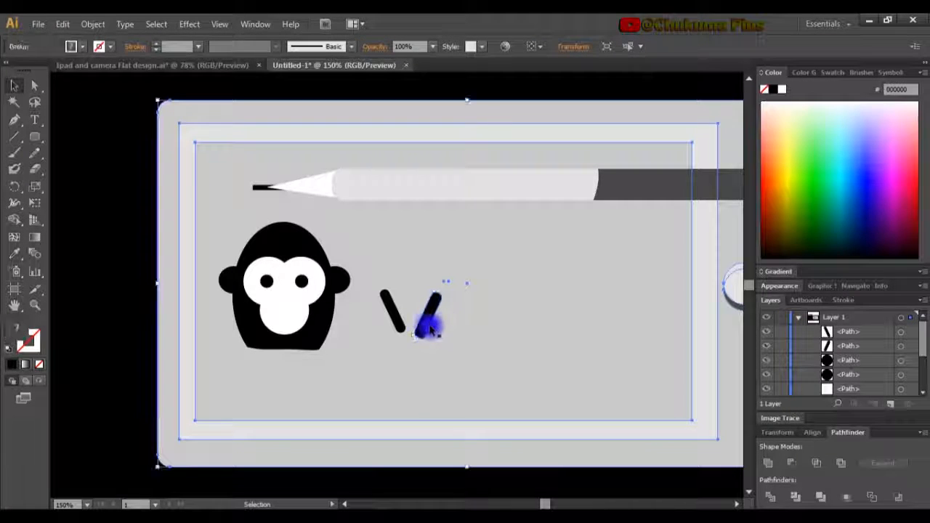
pyautogui.moveTo(426, 328)
pyautogui.mouseDown()
pyautogui.moveTo(426, 318)
pyautogui.moveTo(420, 330)
pyautogui.mouseUp()
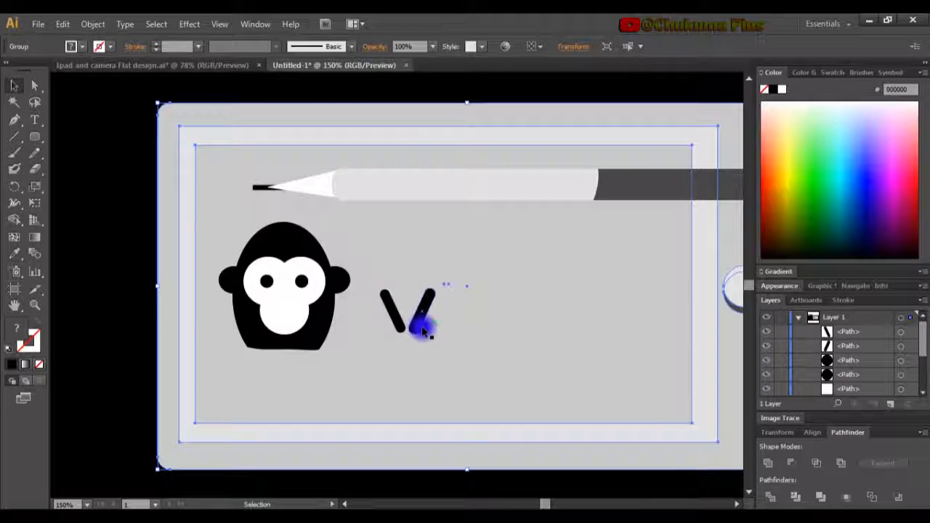
# - Group the two slanted bars of the V
pyautogui.click(399, 320)
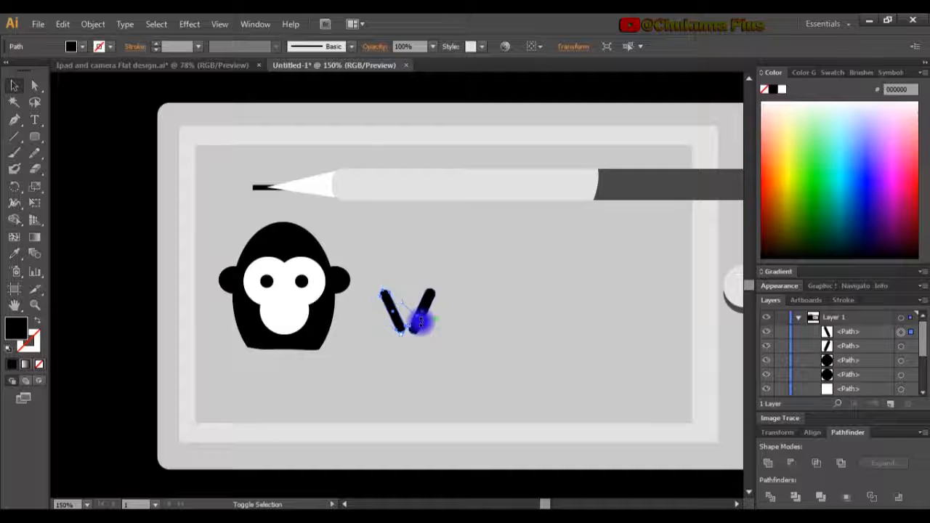
pyautogui.keyDown('shift'); pyautogui.click(429, 311); pyautogui.keyUp('shift')
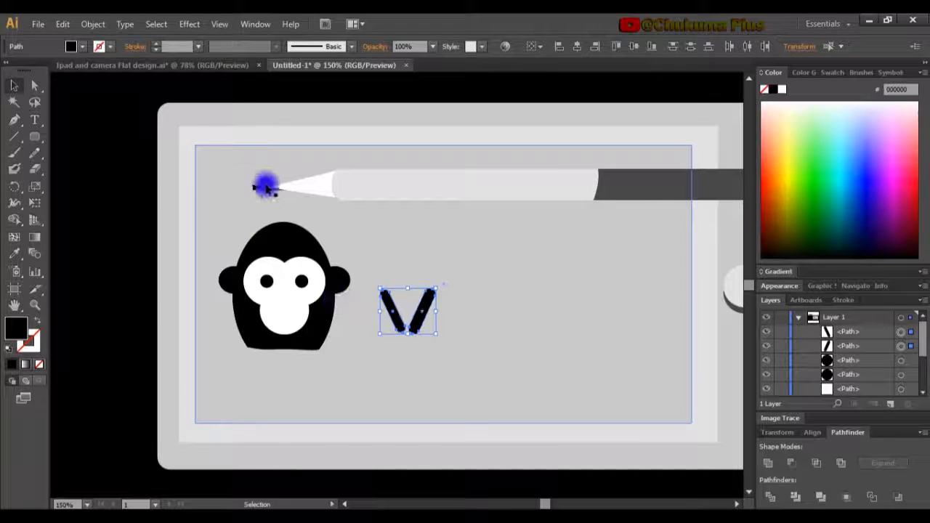
pyautogui.click(93, 24)
pyautogui.click(116, 75)
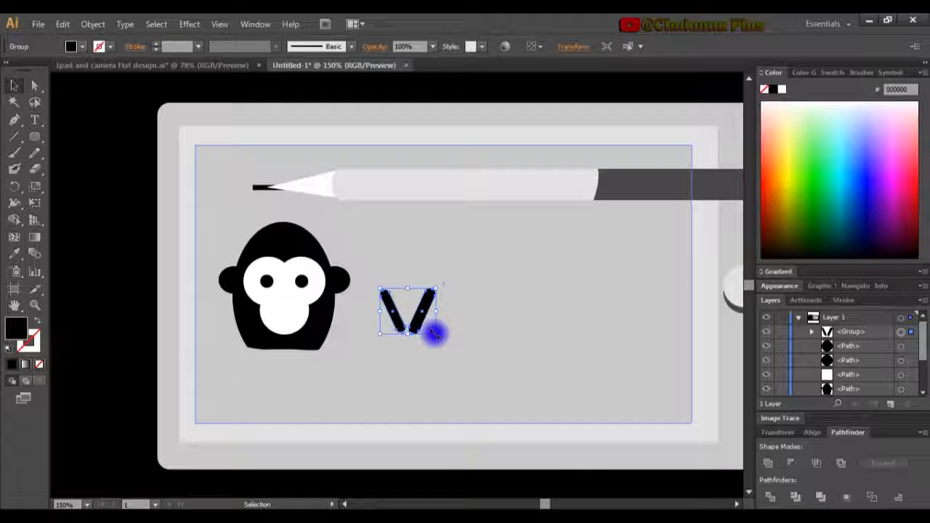
# - Scale down the V-shaped group and move it onto the lower part of the white face
pyautogui.moveTo(435, 334)
pyautogui.mouseDown()
pyautogui.moveTo(407, 312)
pyautogui.moveTo(307, 314)
pyautogui.mouseUp()
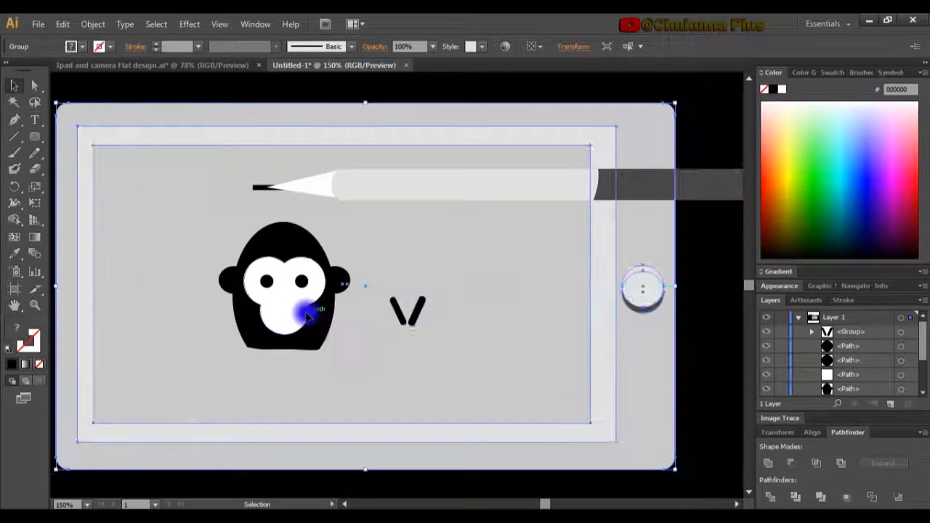
pyautogui.hotkey('ctrl', 'z')
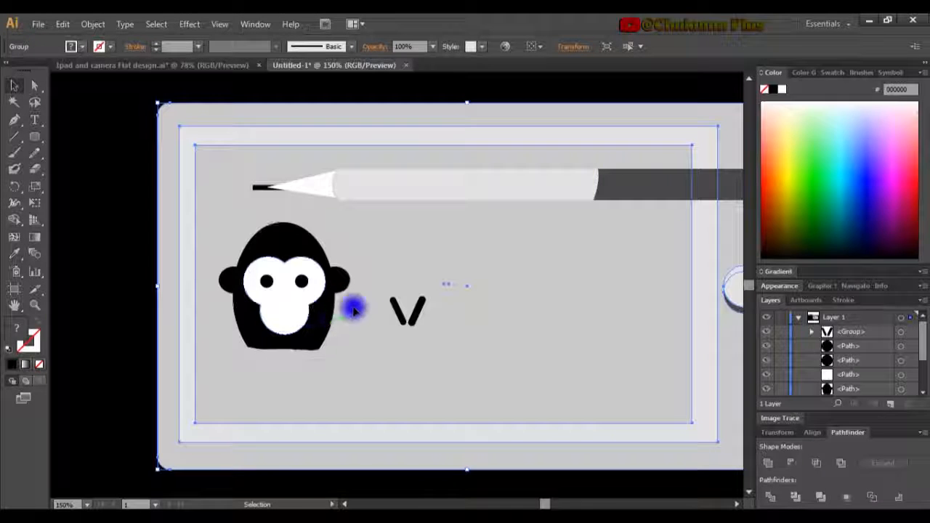
pyautogui.click(396, 314)
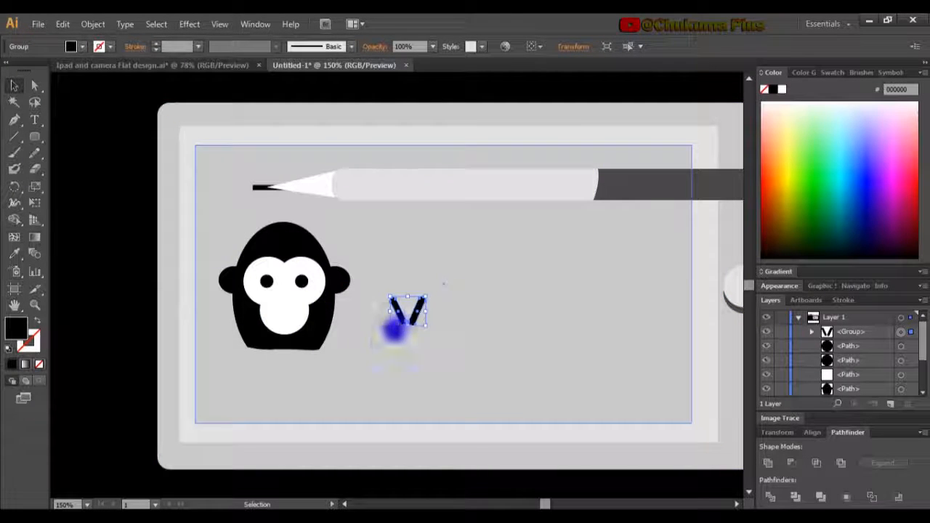
pyautogui.moveTo(412, 316); pyautogui.dragTo(291, 314)
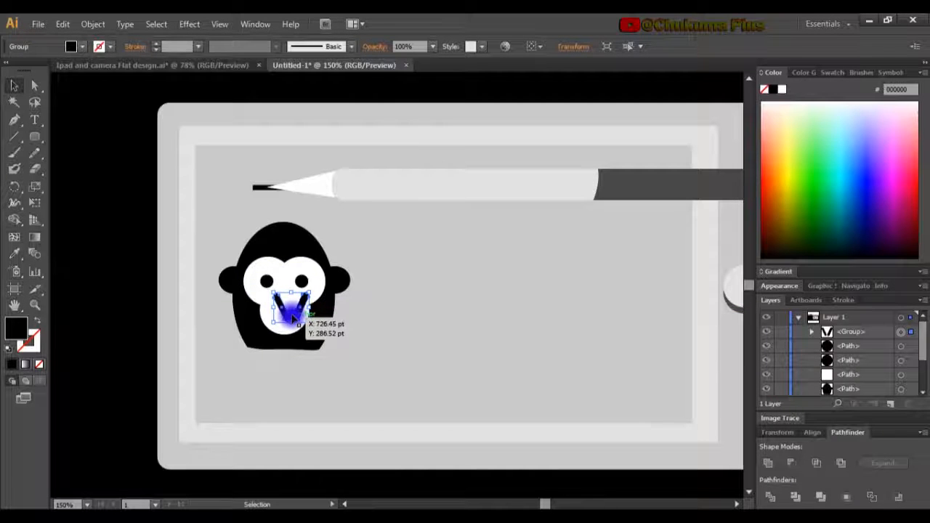
# - Nudge the V-shaped group to the face's centre line and shrink it further to fit as the nose
pyautogui.press('Left')
pyautogui.press('Left')
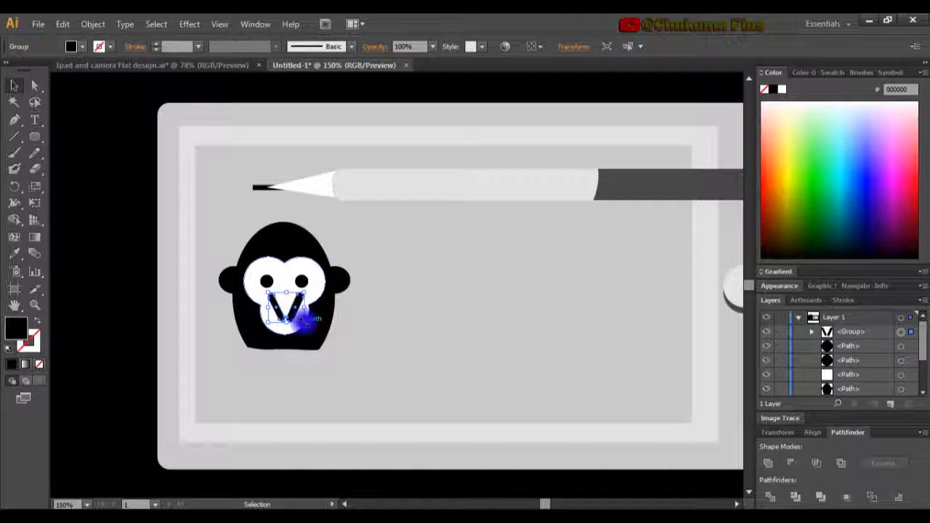
pyautogui.moveTo(305, 322); pyautogui.dragTo(298, 317)
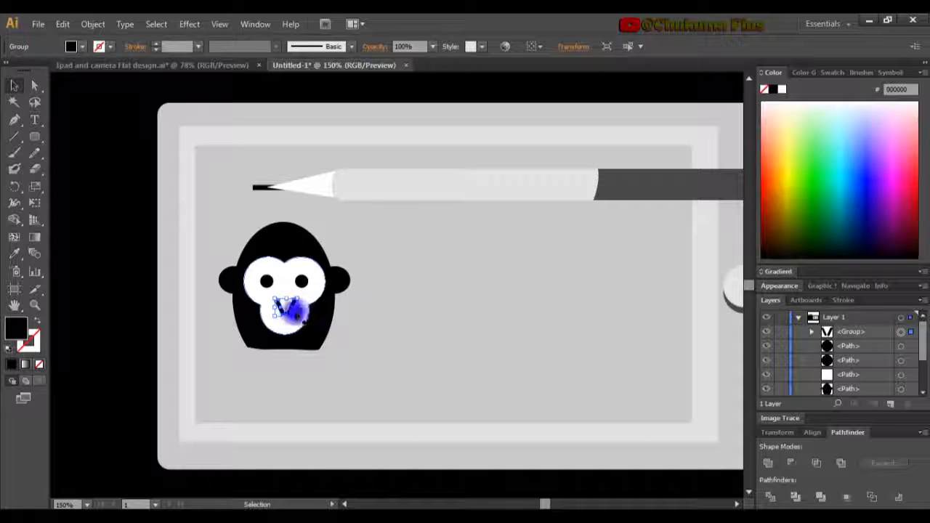
# - Move the V-shaped nose slightly up and sideways so it sits centred beneath the eyes
pyautogui.moveTo(294, 314); pyautogui.dragTo(295, 314)
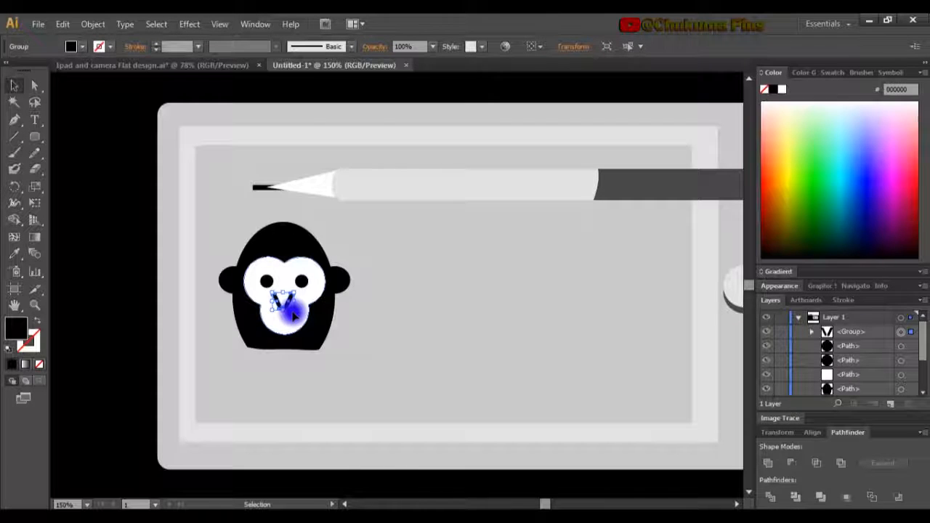
pyautogui.click(405, 330)
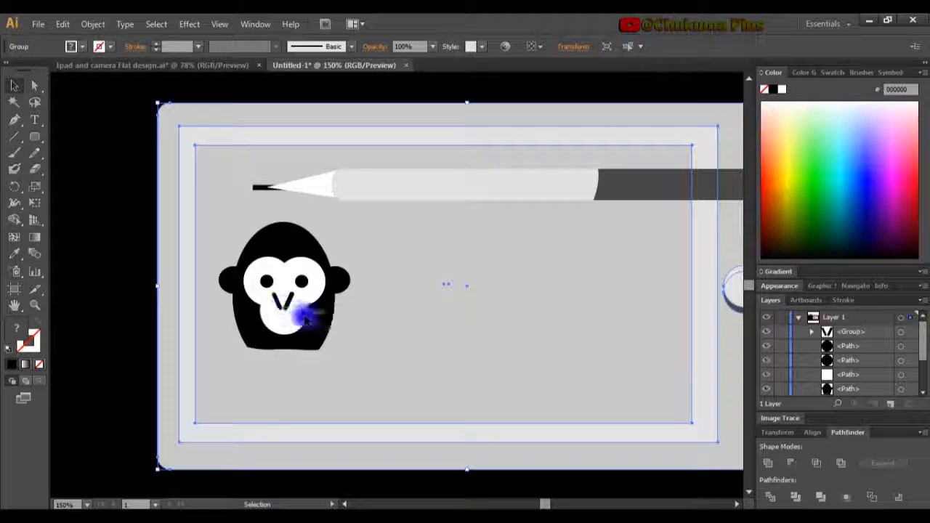
pyautogui.click(288, 308)
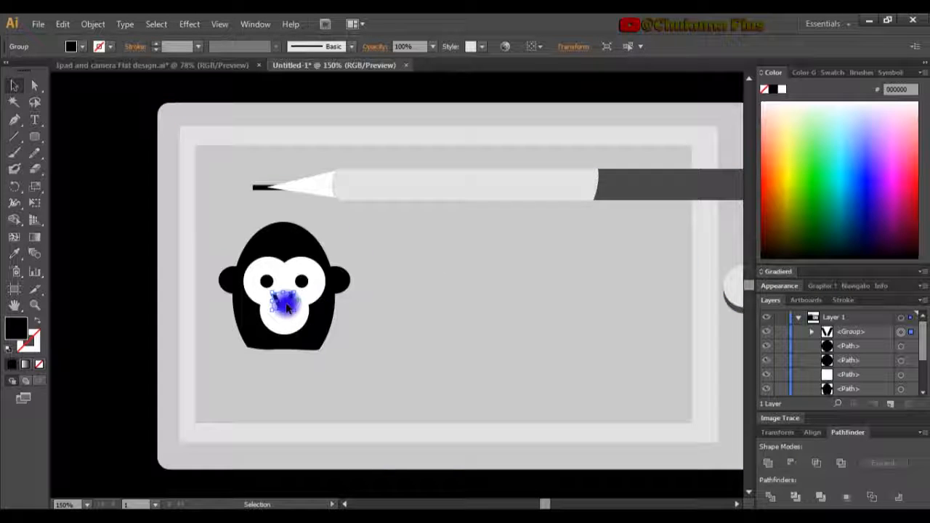
pyautogui.click(374, 302)
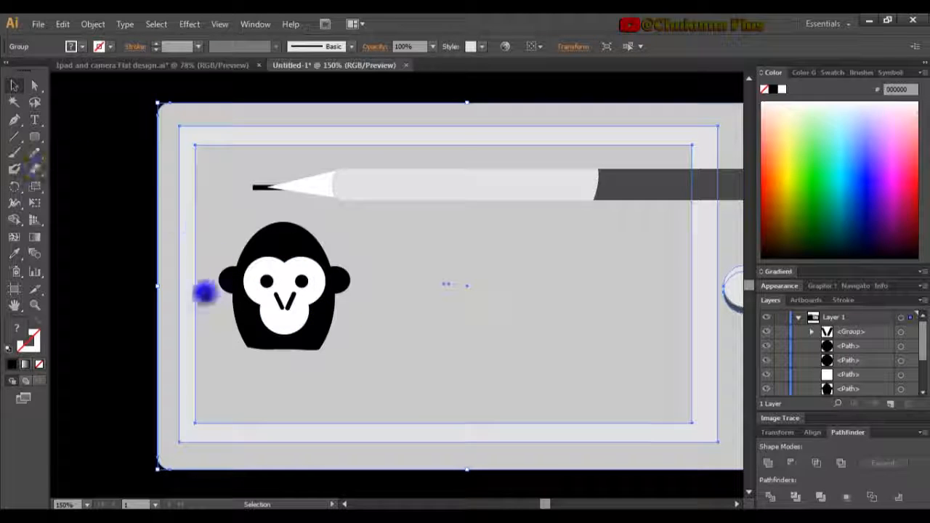
# - Draw a straight horizontal mouth line below the nose with the Pen tool, with no fill and a 4 pt black stroke
pyautogui.click(15, 119)
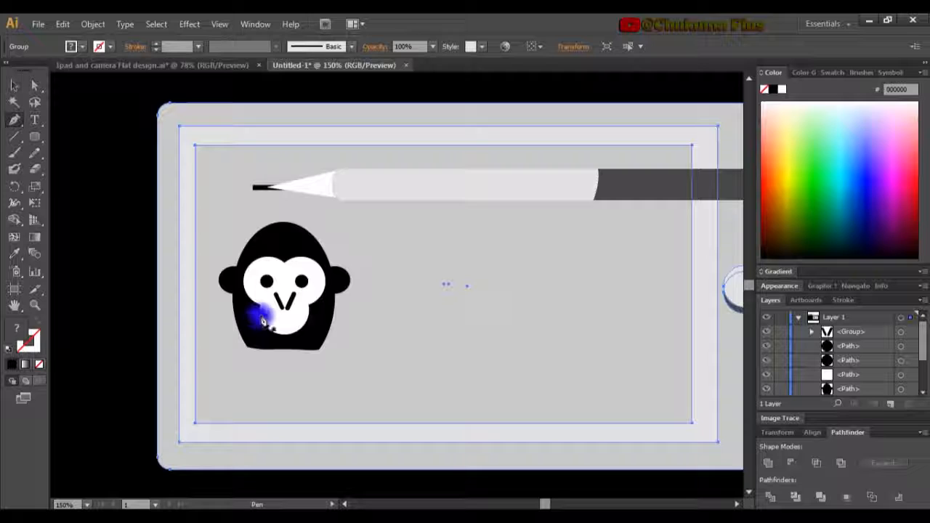
pyautogui.moveTo(268, 323); pyautogui.dragTo(305, 319)
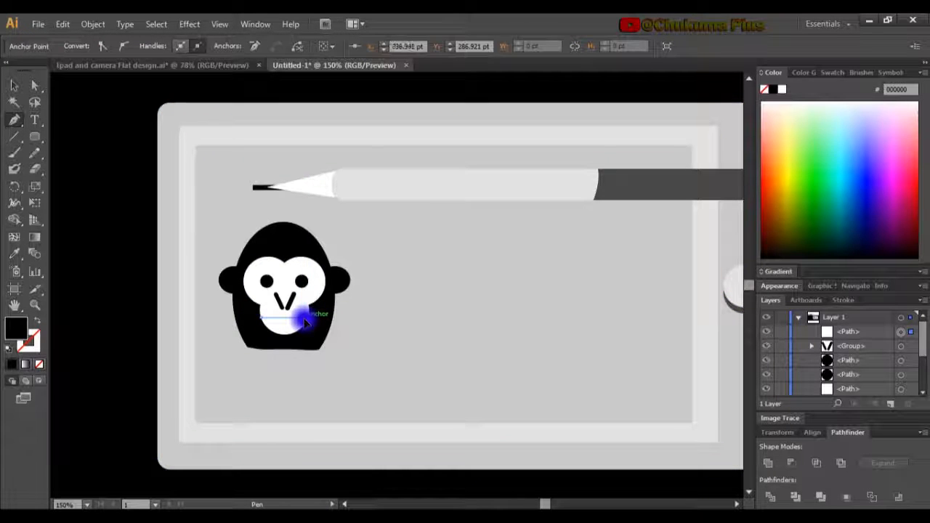
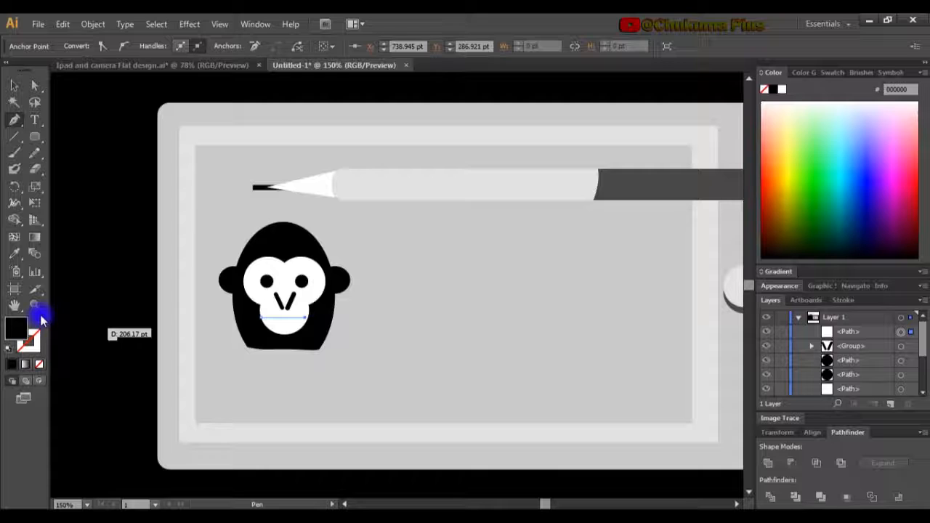
pyautogui.click(38, 327)
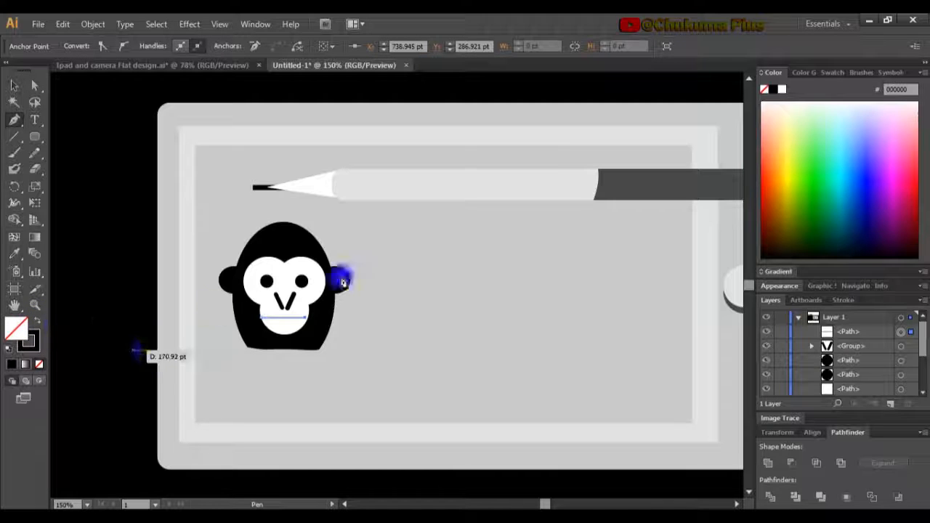
pyautogui.click(843, 300)
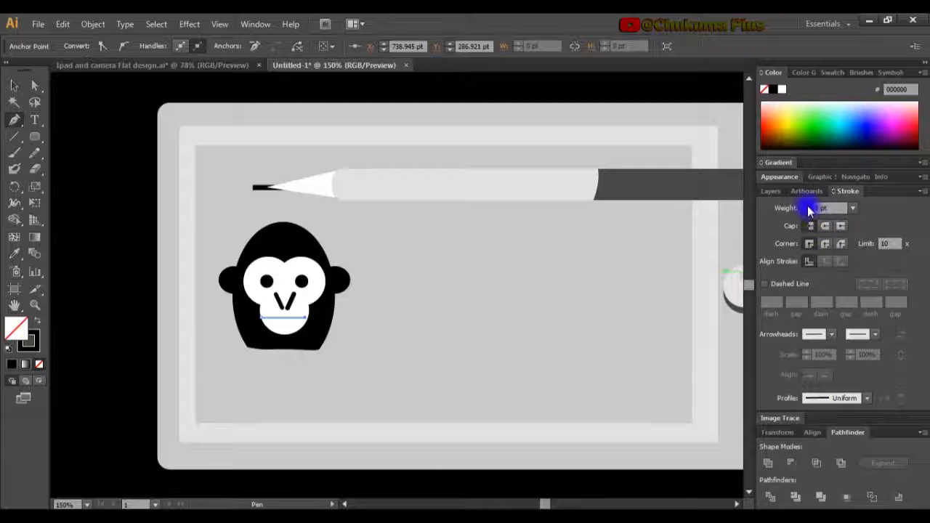
pyautogui.click(806, 205)
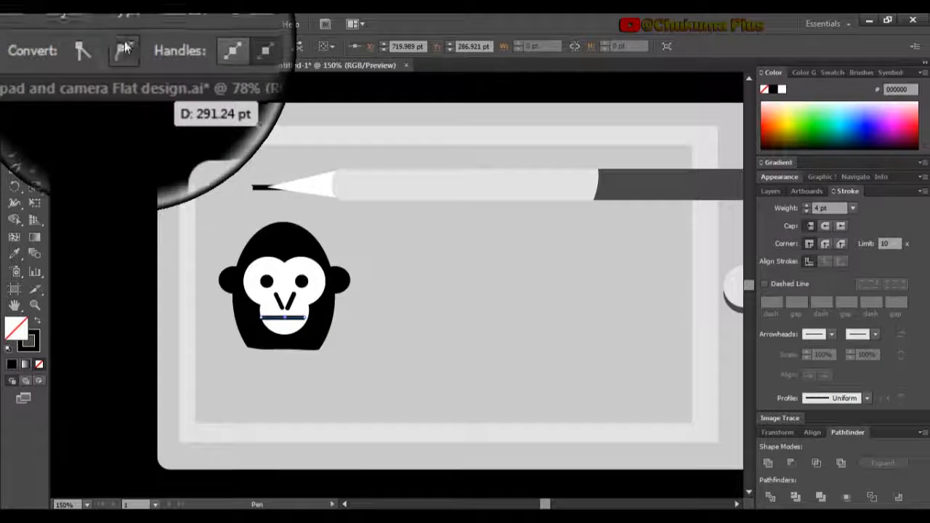
# - Bend the mouth line into a smile by lowering its middle anchor, and nudge both end points inward to shorten it
pyautogui.click(32, 87)
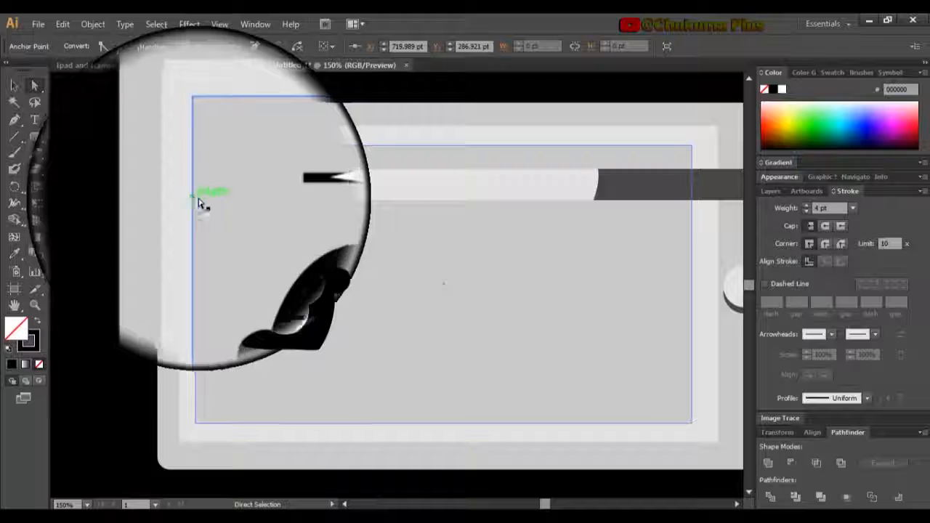
pyautogui.moveTo(286, 322); pyautogui.dragTo(285, 332)
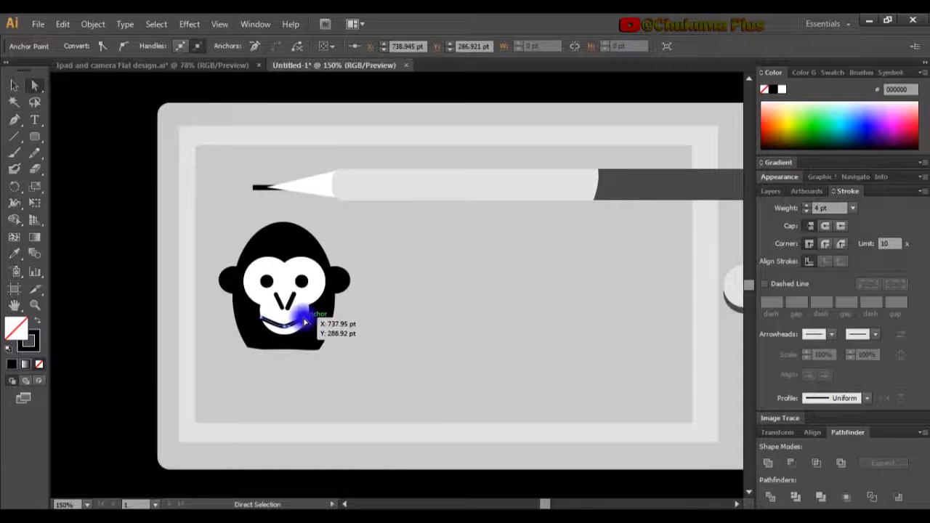
pyautogui.press('Left')
pyautogui.click(261, 318)
pyautogui.press('Left')
pyautogui.press('Right')
pyautogui.press('Right')
pyautogui.press('Right')
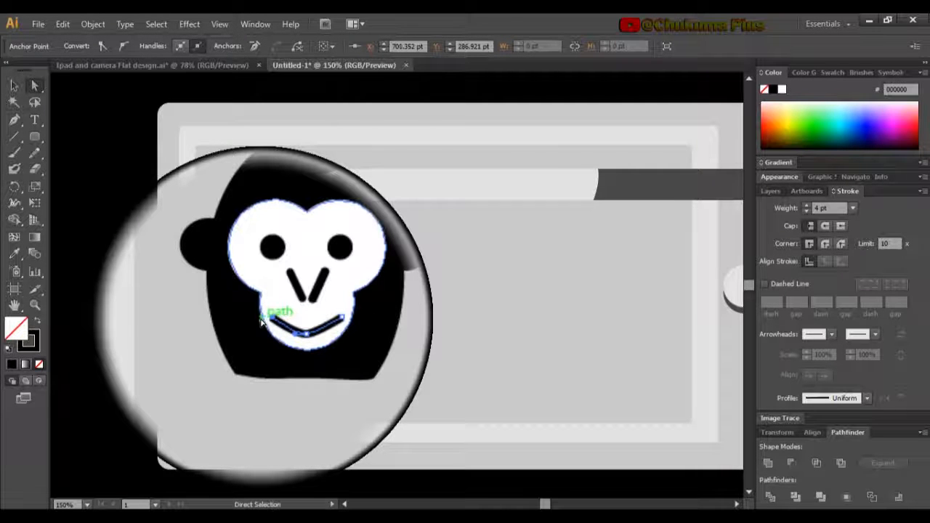
pyautogui.click(271, 324)
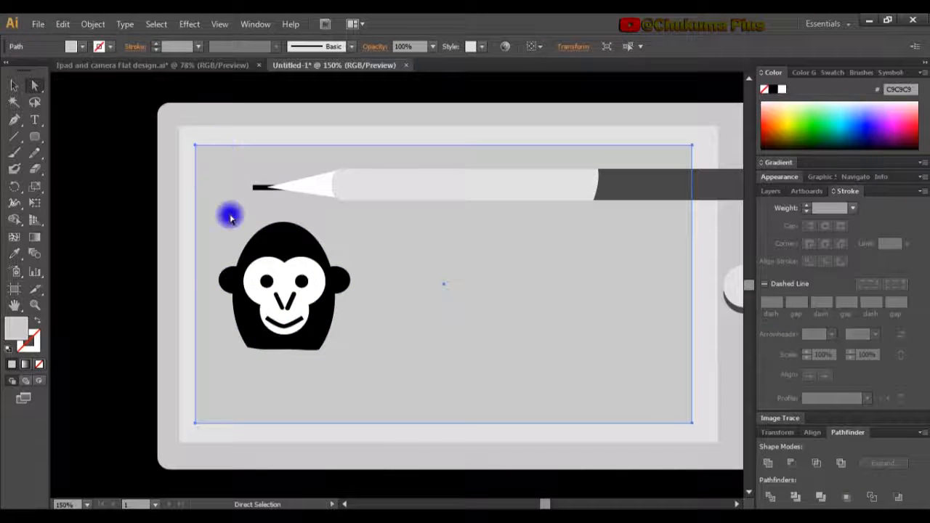
pyautogui.moveTo(136, 295); pyautogui.dragTo(151, 419)
pyautogui.hotkey('ctrl', 'c')
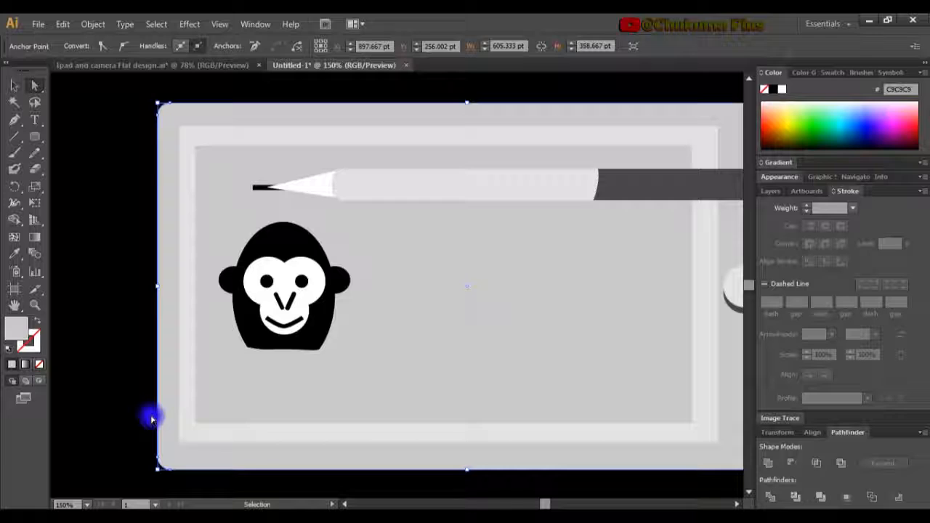
pyautogui.click(151, 419)
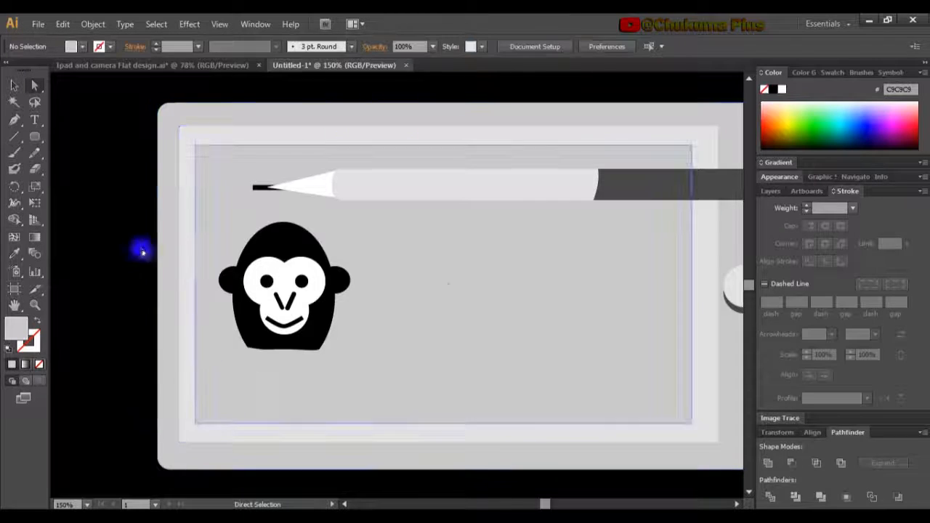
pyautogui.click(217, 282)
pyautogui.click(303, 289)
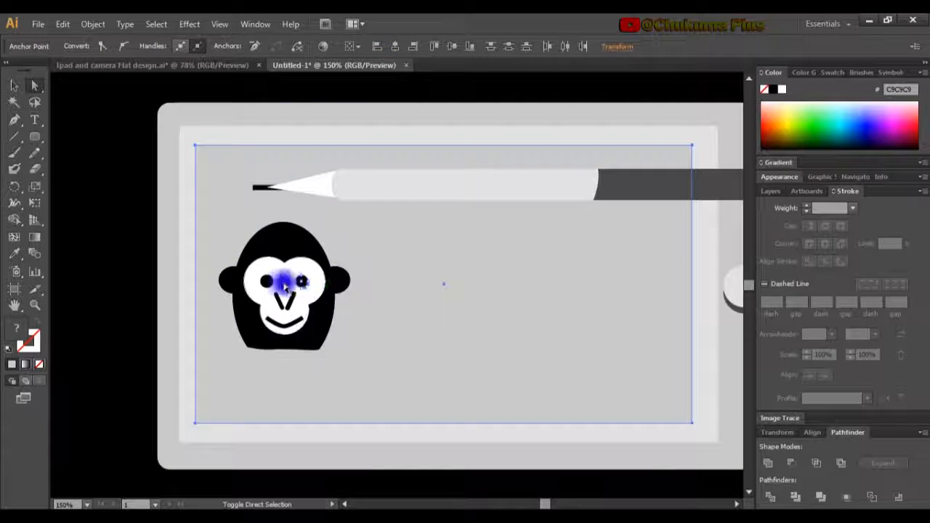
pyautogui.keyDown('shift'); pyautogui.click(278, 301); pyautogui.keyUp('shift')
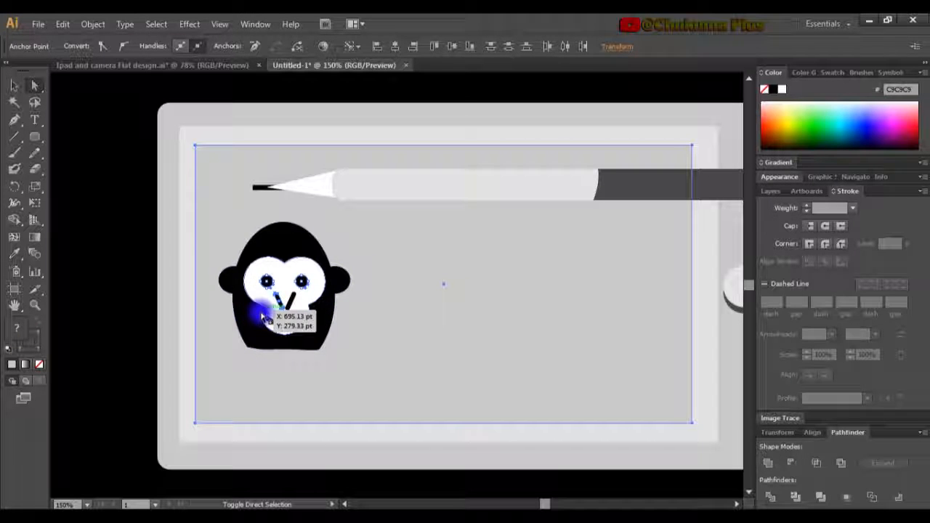
pyautogui.keyDown('shift'); pyautogui.click(265, 317); pyautogui.keyUp('shift')
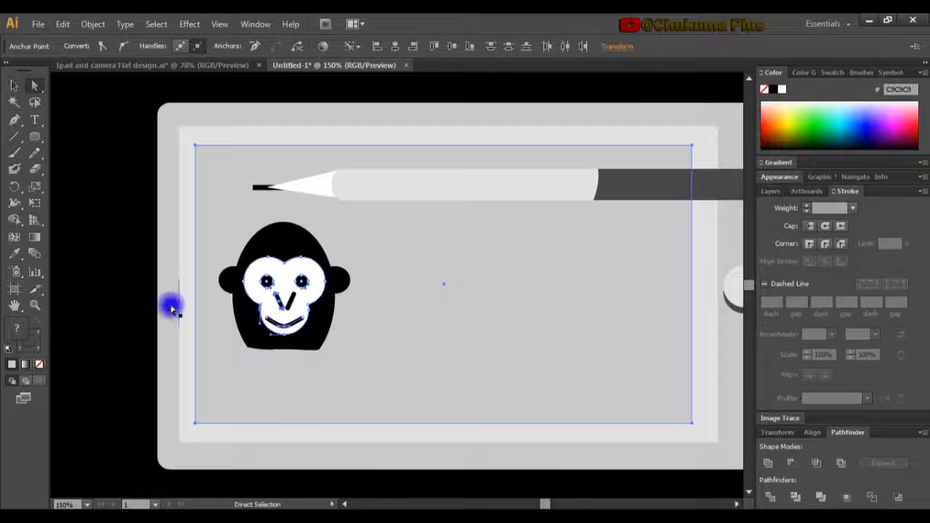
pyautogui.click(105, 313)
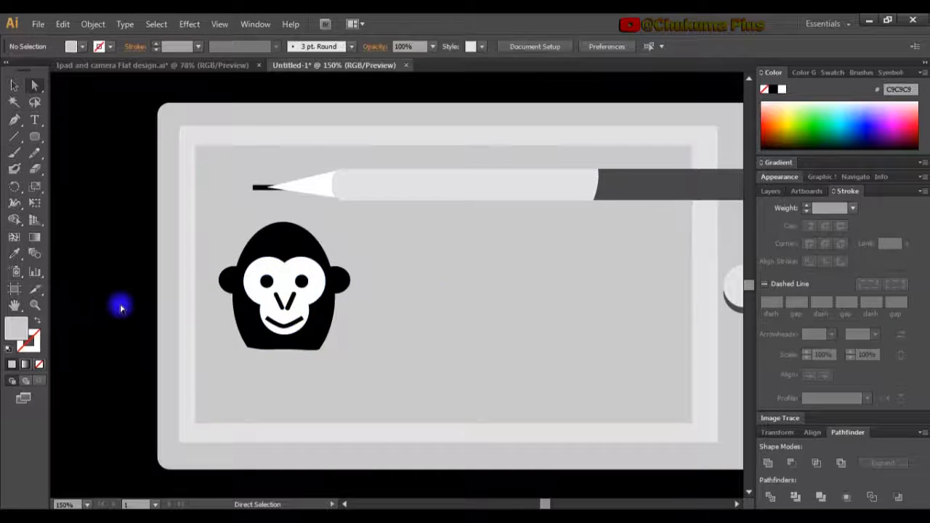
# - Group one eye, the white face, the nose, the black head silhouette and the mouth
pyautogui.click(263, 290)
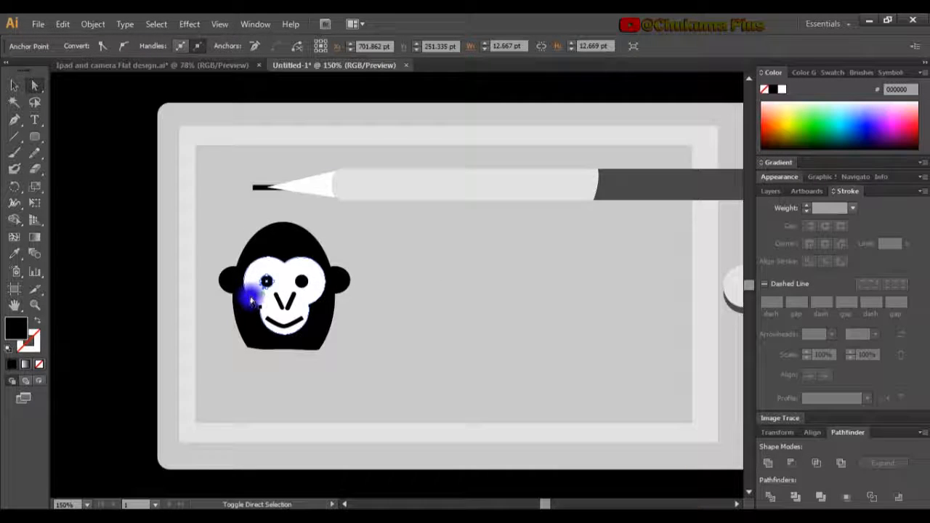
pyautogui.keyDown('shift'); pyautogui.click(254, 300); pyautogui.keyUp('shift')
pyautogui.keyDown('shift'); pyautogui.click(281, 303); pyautogui.keyUp('shift')
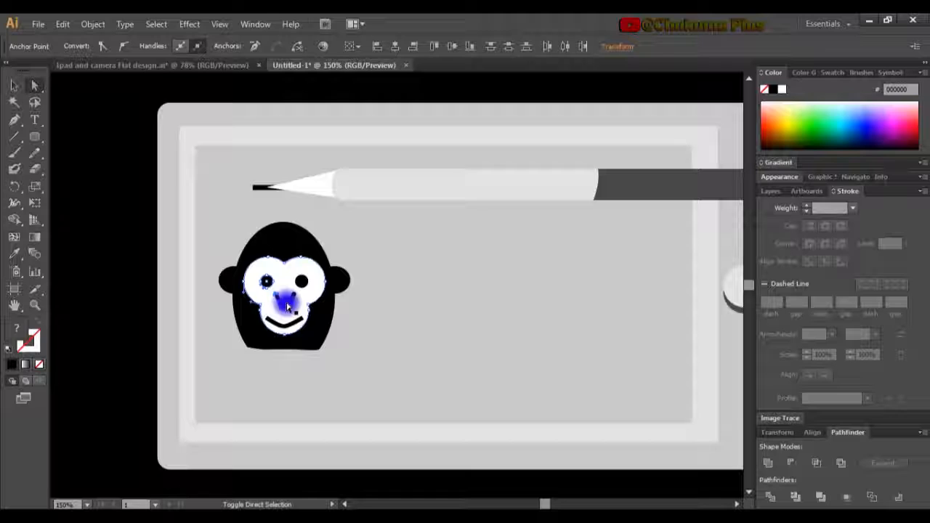
pyautogui.keyDown('shift'); pyautogui.click(333, 298); pyautogui.keyUp('shift')
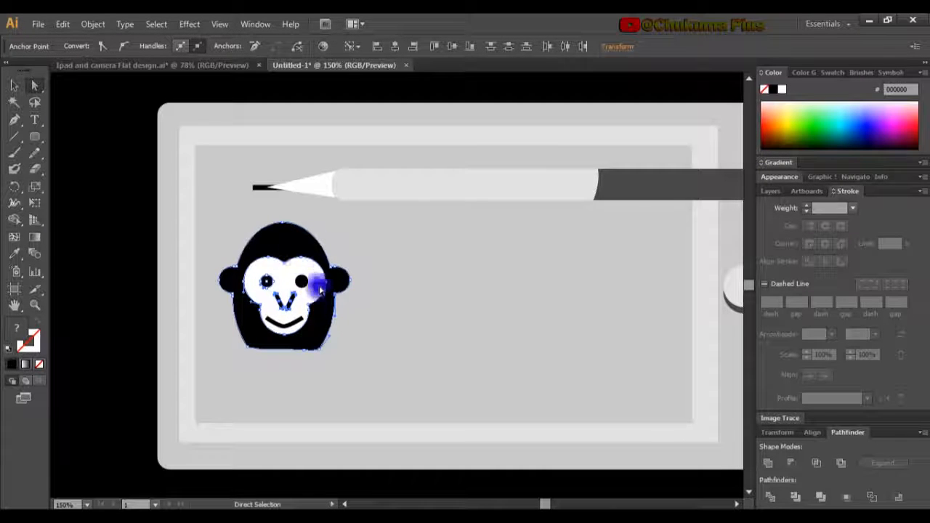
pyautogui.keyDown('shift'); pyautogui.click(299, 322); pyautogui.keyUp('shift')
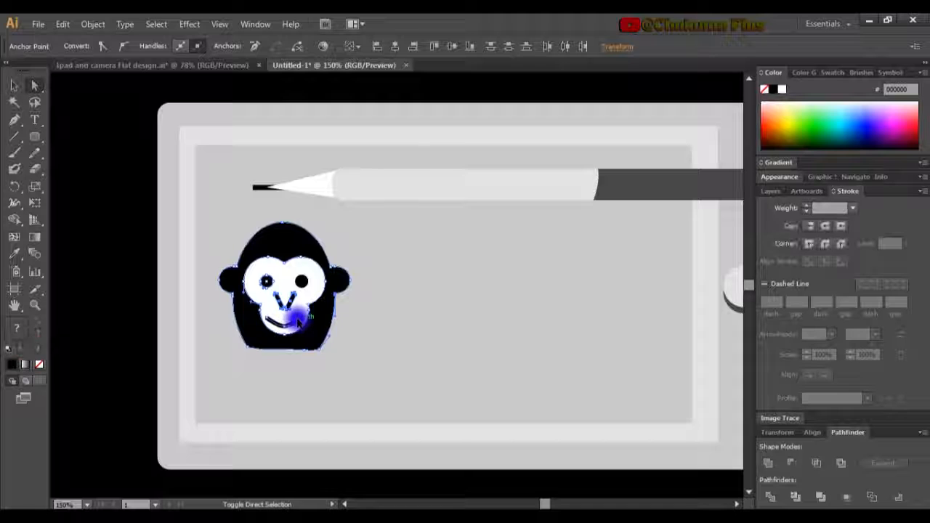
pyautogui.click(92, 24)
pyautogui.click(120, 77)
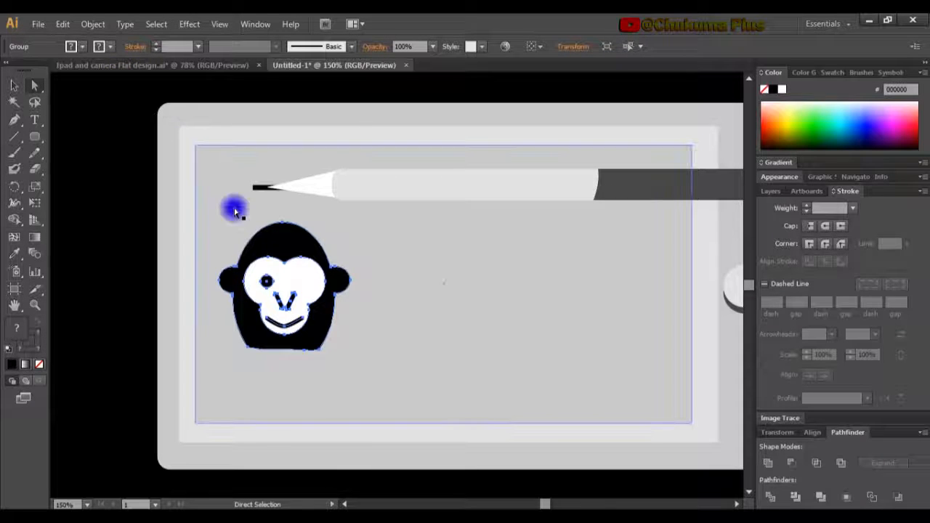
# - Add the remaining eye to the selected monkey parts and group them all together
pyautogui.press('v')
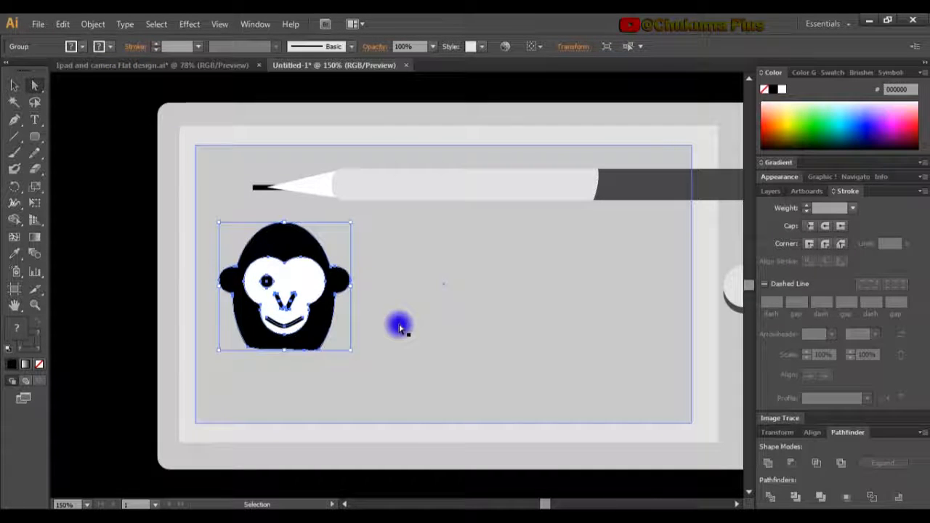
pyautogui.press('a')
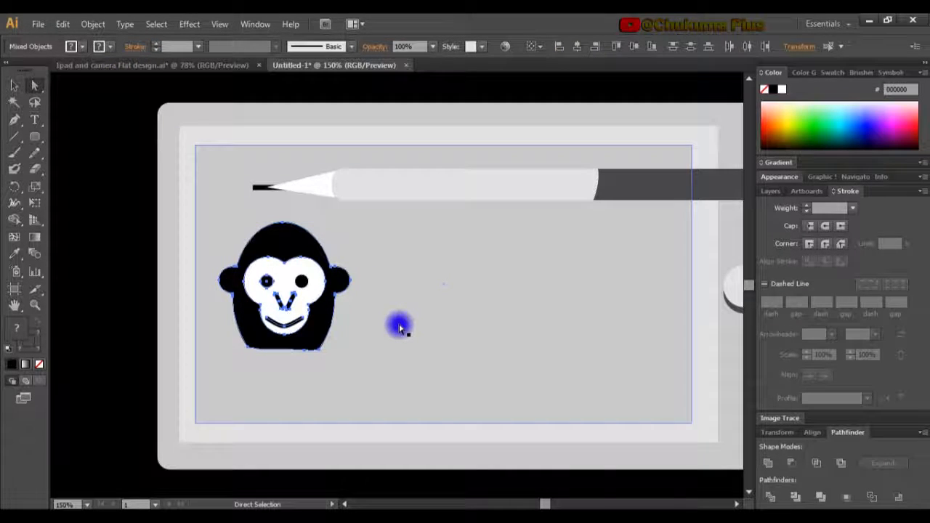
pyautogui.keyDown('shift'); pyautogui.click(305, 289); pyautogui.keyUp('shift')
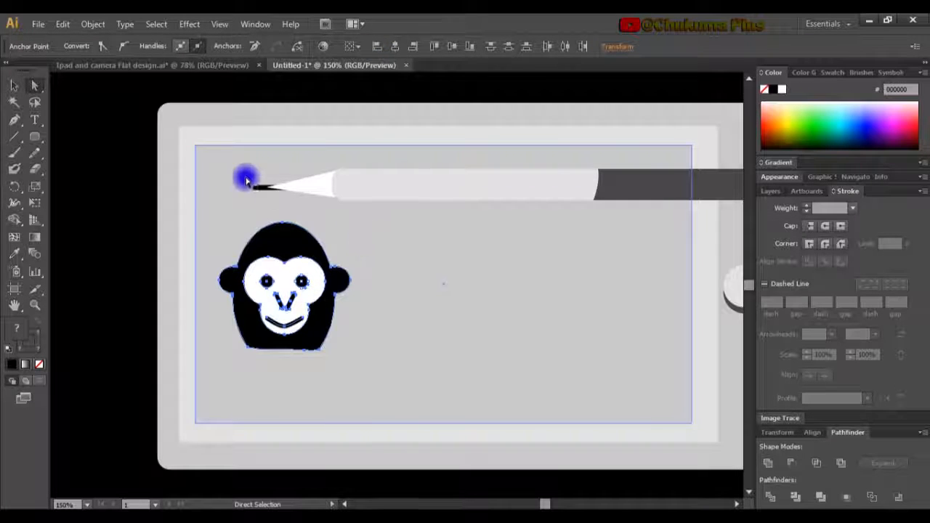
pyautogui.click(93, 23)
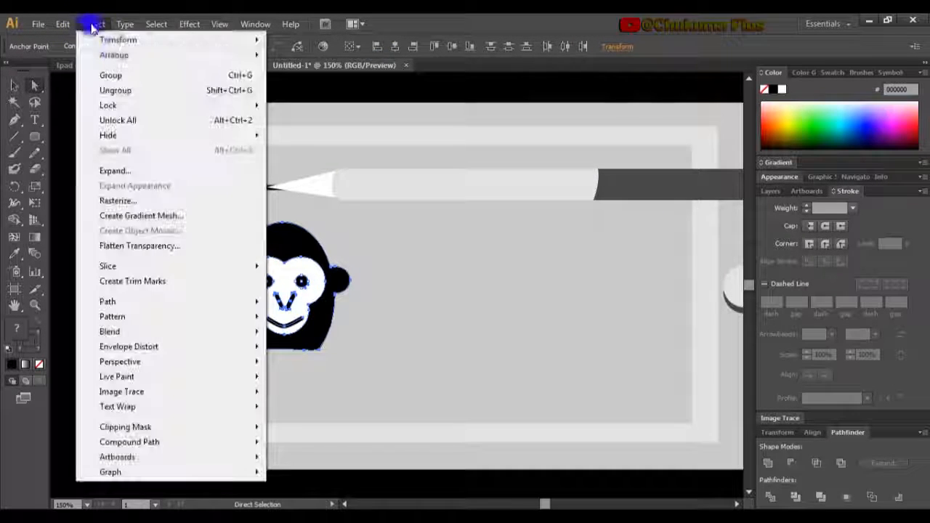
pyautogui.click(121, 77)
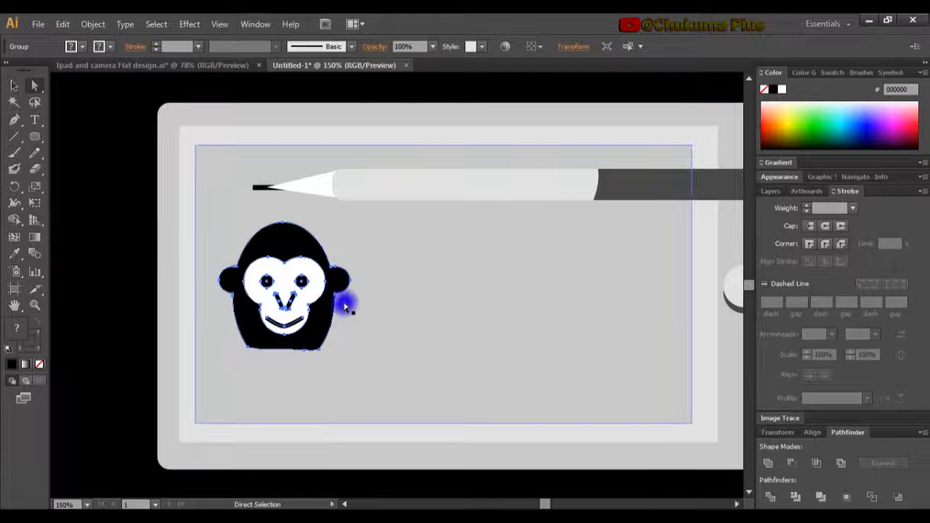
# - Move the black head silhouette away from the face to test the grouping, and put it back behind the face
pyautogui.click(321, 286)
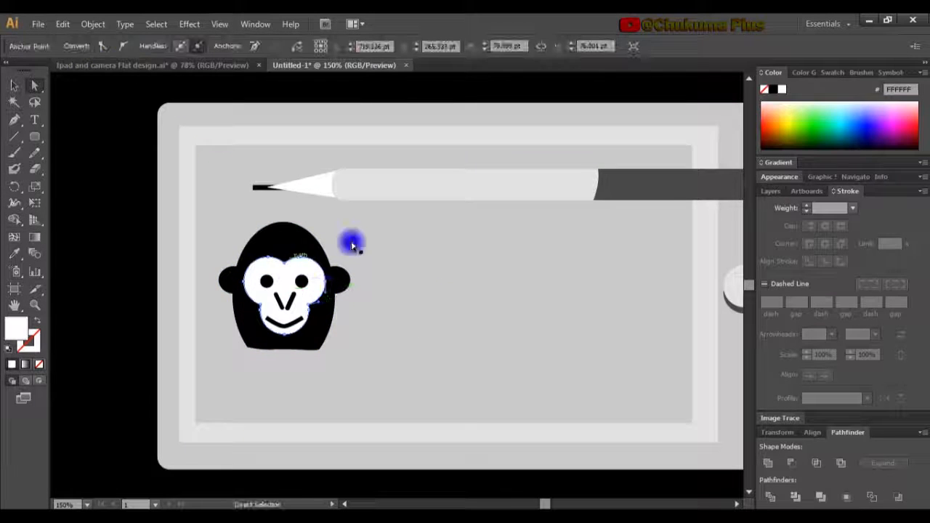
pyautogui.moveTo(326, 320); pyautogui.dragTo(421, 316)
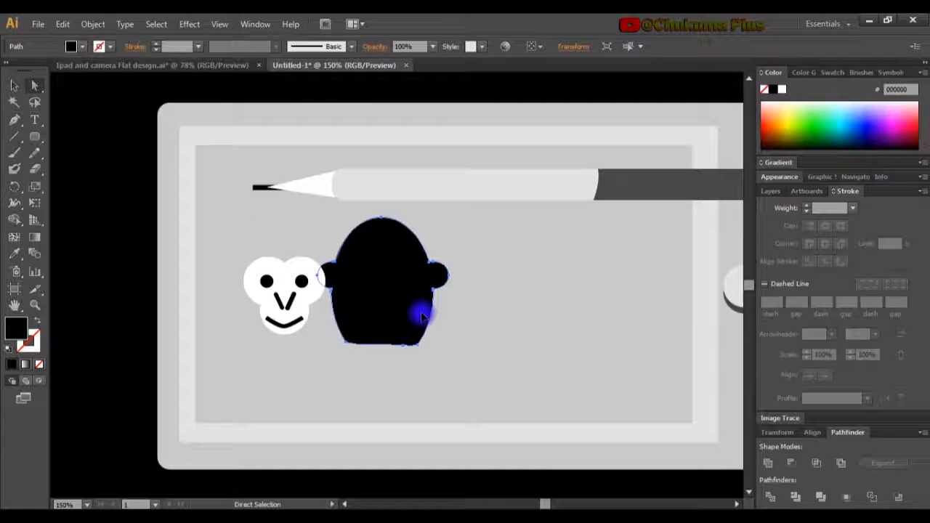
pyautogui.moveTo(423, 316); pyautogui.dragTo(332, 318)
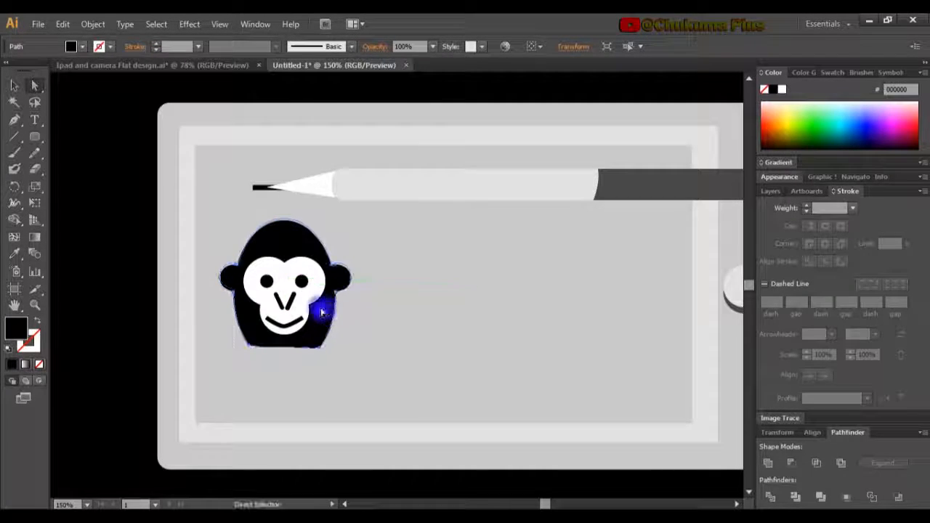
# - Group the monkey's white face shape with the black head silhouette
pyautogui.click(366, 303)
pyautogui.click(318, 304)
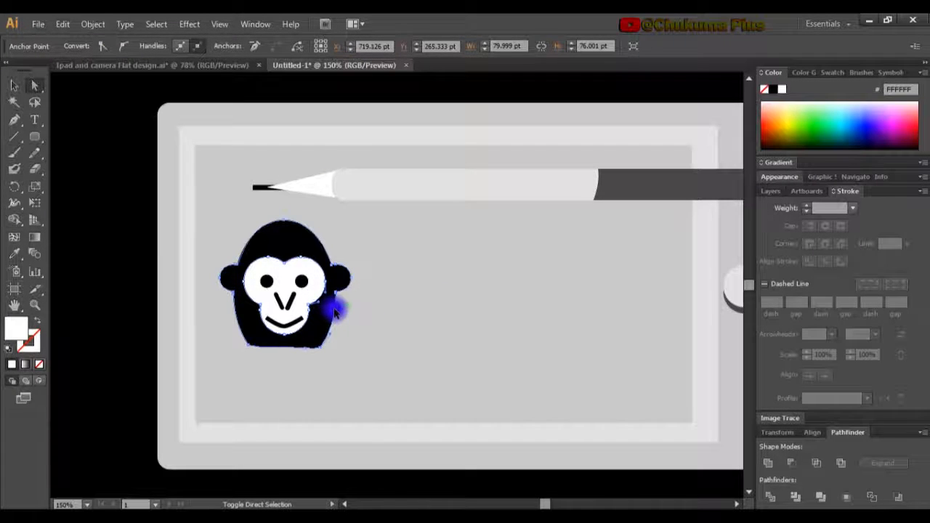
pyautogui.keyDown('shift'); pyautogui.click(334, 311); pyautogui.keyUp('shift')
pyautogui.click(85, 25)
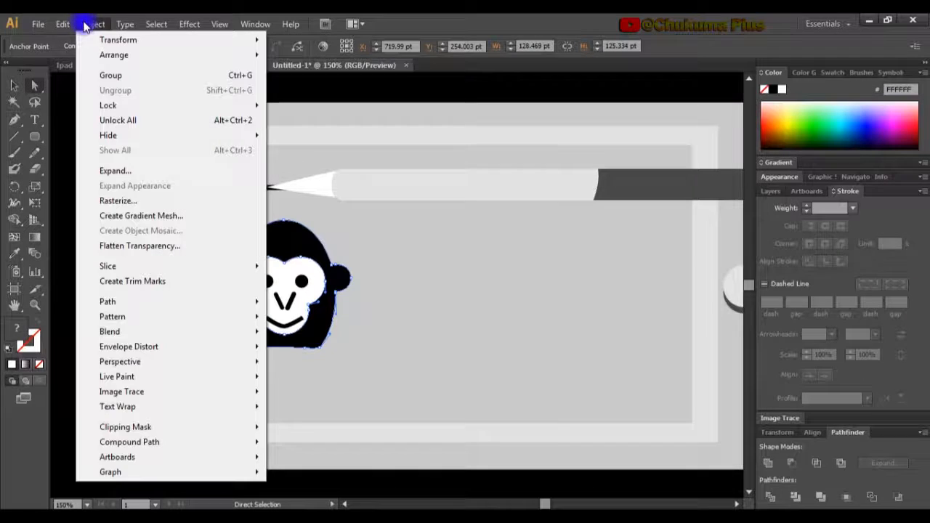
pyautogui.click(113, 75)
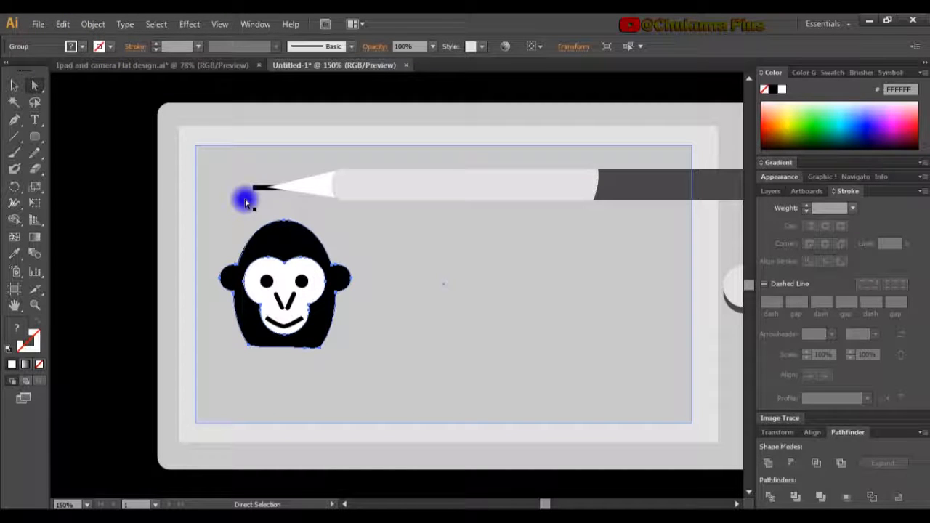
# - Undo the accidental stretch of the white face and shift the whole grouped monkey slightly down and to the left on the screen
pyautogui.moveTo(322, 276); pyautogui.dragTo(401, 284)
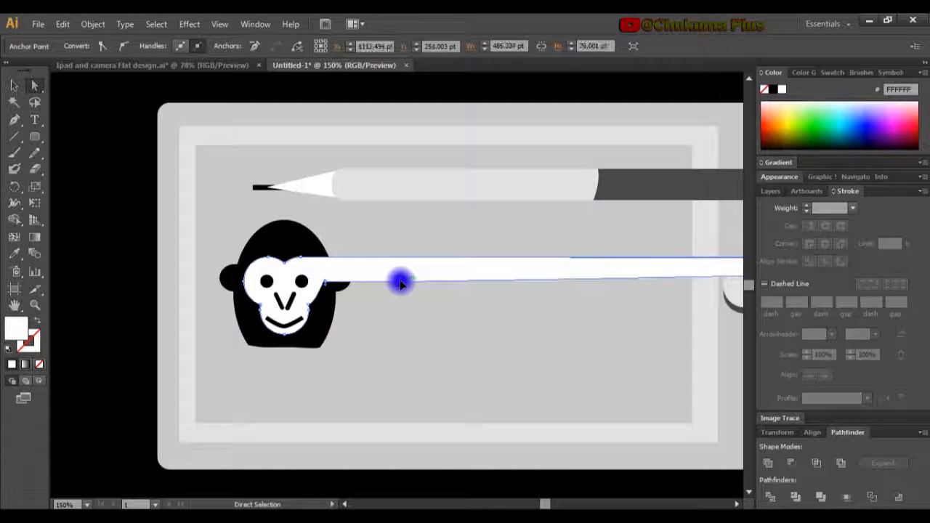
pyautogui.hotkey('ctrl', 'z')
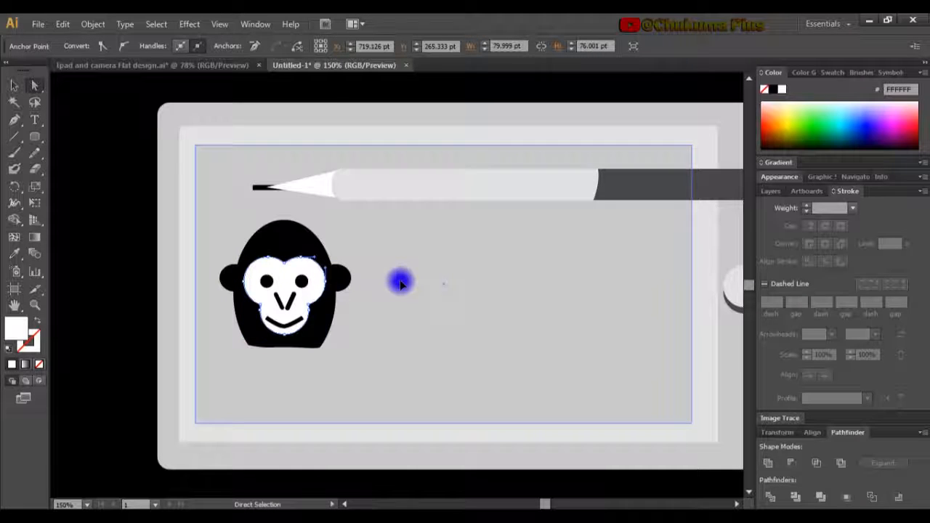
pyautogui.press('v')
pyautogui.click(284, 272)
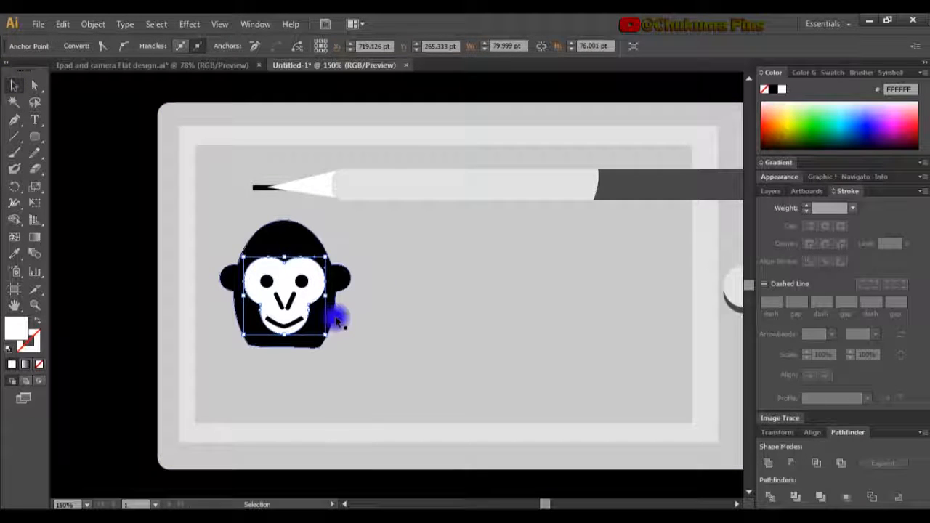
pyautogui.moveTo(333, 314)
pyautogui.mouseDown()
pyautogui.moveTo(408, 330)
pyautogui.moveTo(325, 314)
pyautogui.moveTo(327, 322)
pyautogui.mouseUp()
pyautogui.click(394, 327)
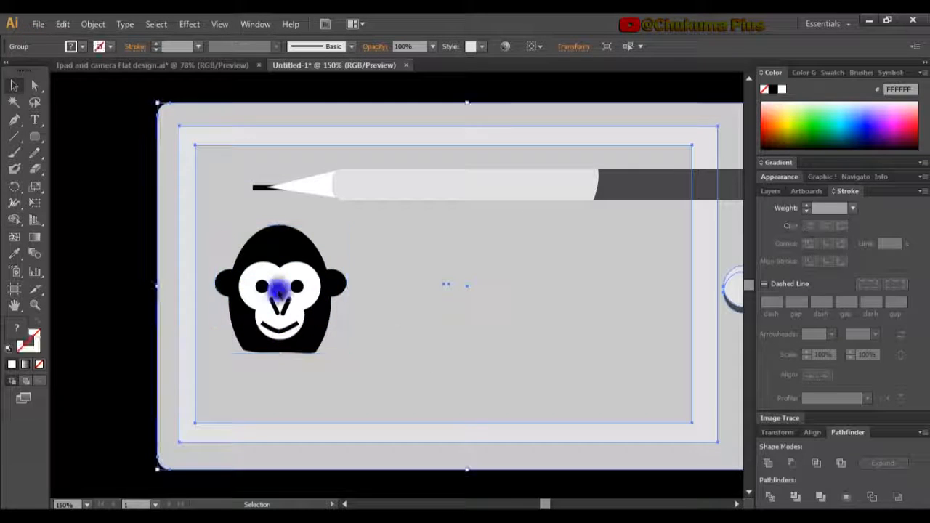
pyautogui.click(94, 344)
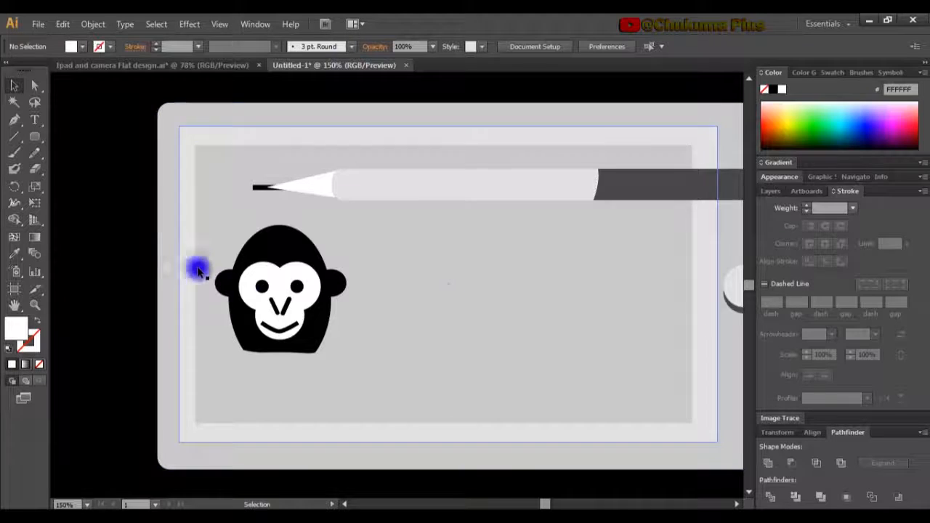
pyautogui.click(374, 305)
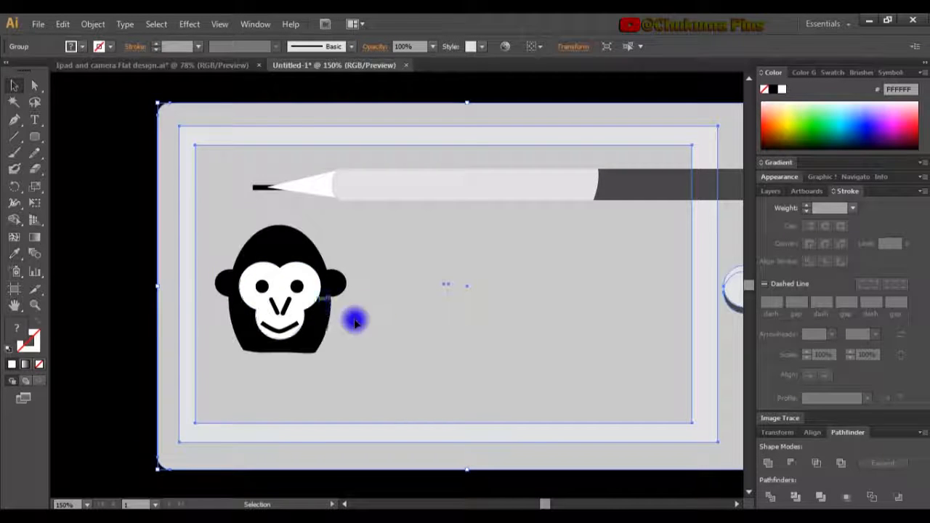
pyautogui.click(141, 334)
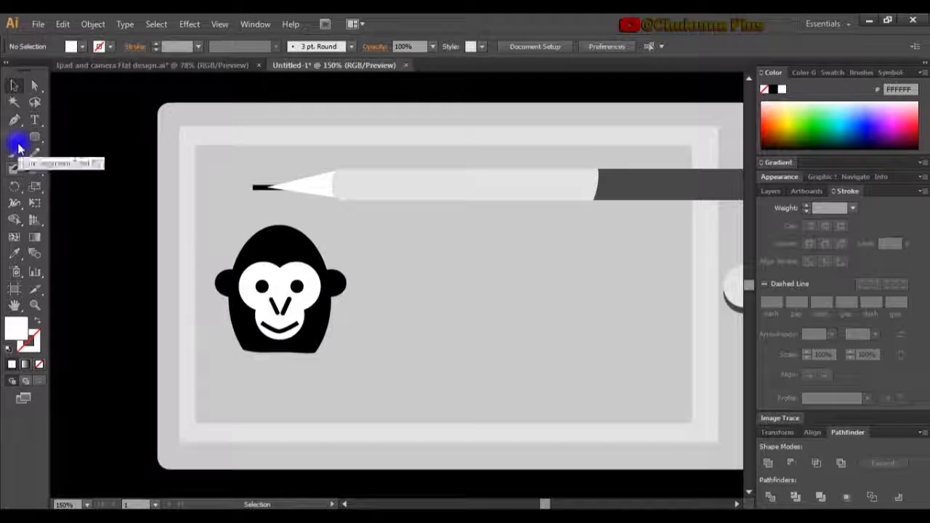
# - Prepare the Pen tool with a black fill and no stroke
pyautogui.click(15, 120)
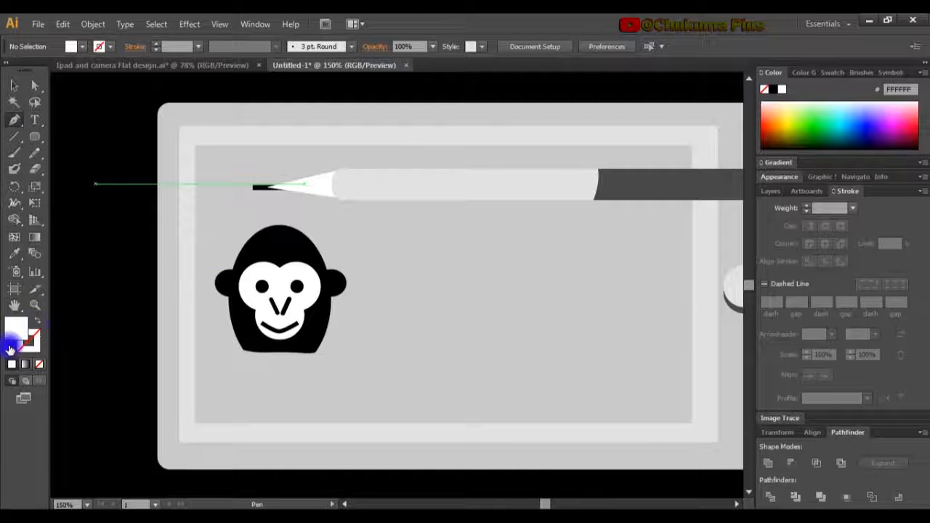
pyautogui.click(9, 350)
pyautogui.click(32, 341)
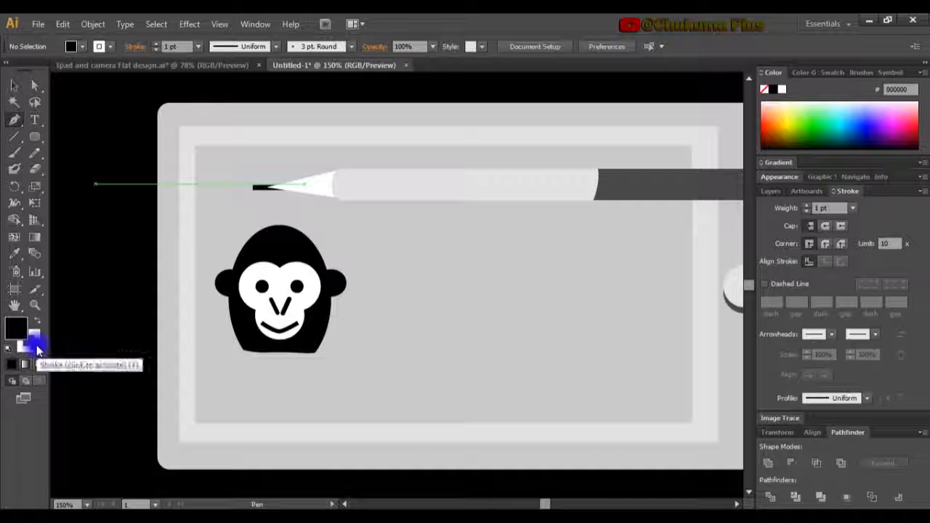
pyautogui.click(34, 333)
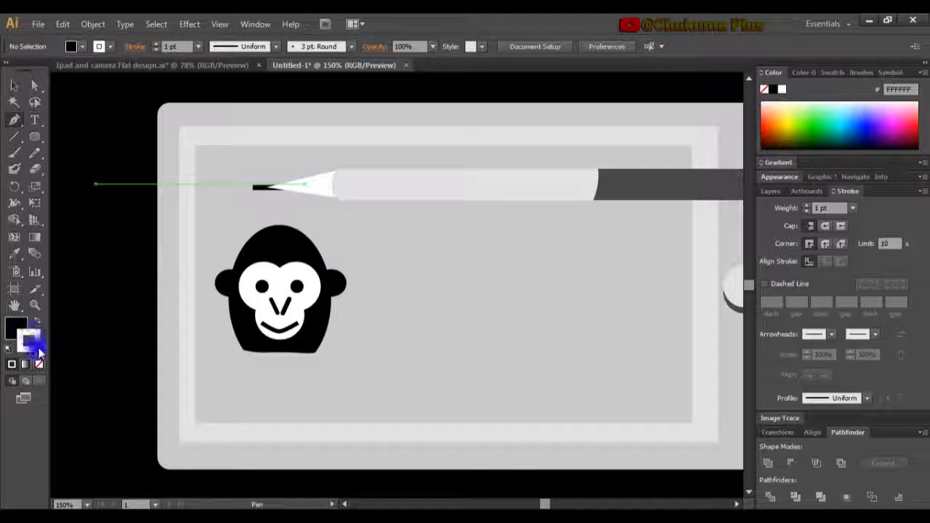
pyautogui.click(39, 364)
pyautogui.click(12, 340)
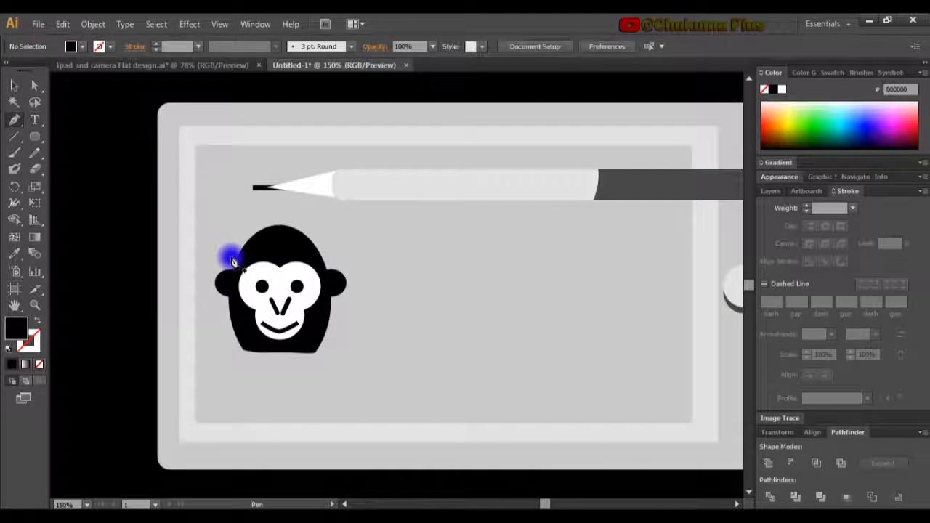
# - Draw a closed, narrow, upright six-sided hand shape covering the ear on the left side of the monkey's head
pyautogui.click(231, 257)
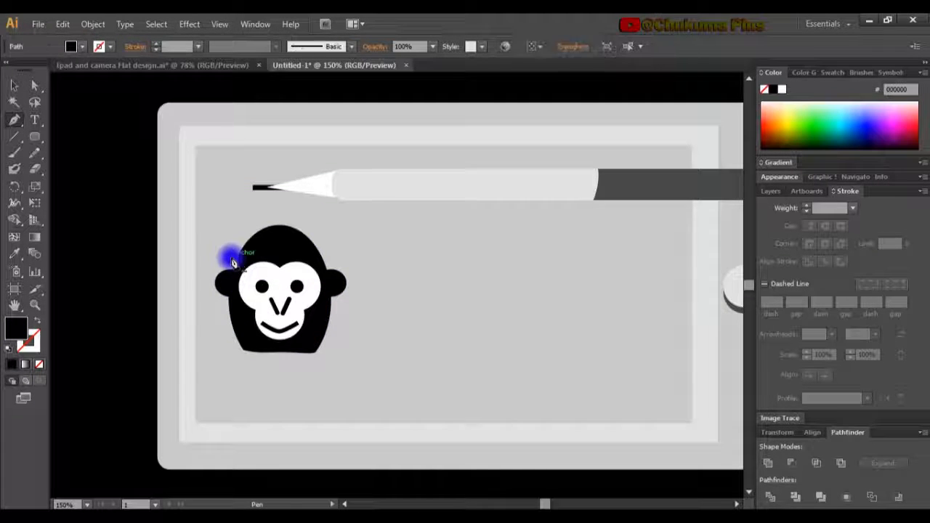
pyautogui.click(244, 356)
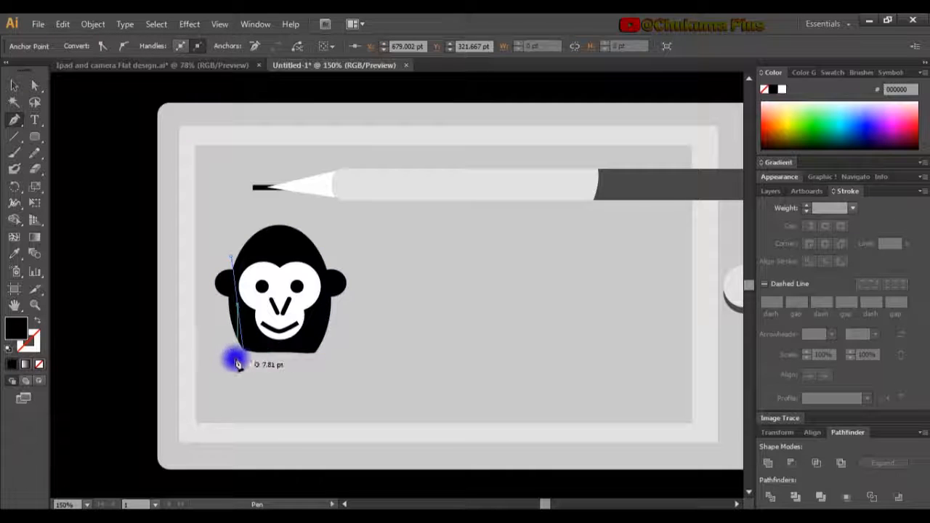
pyautogui.click(223, 353)
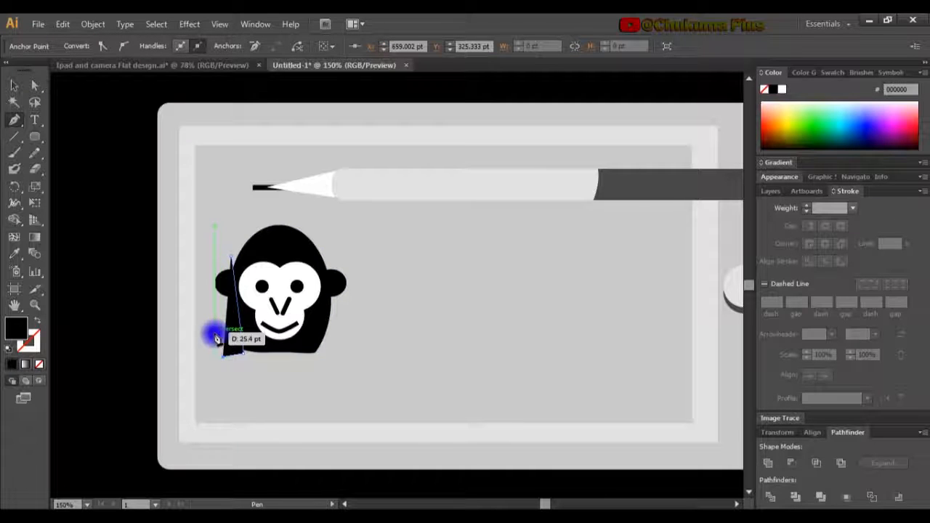
pyautogui.click(204, 291)
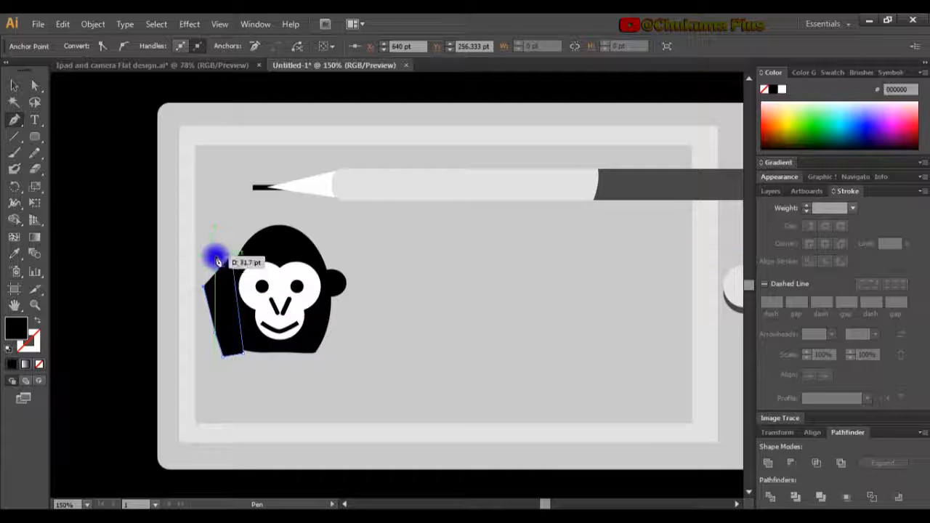
pyautogui.click(218, 252)
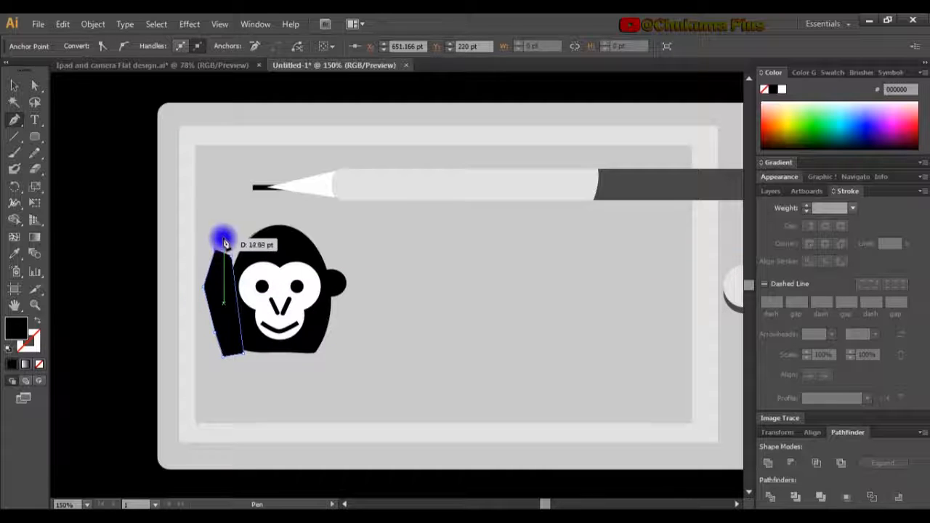
pyautogui.click(221, 242)
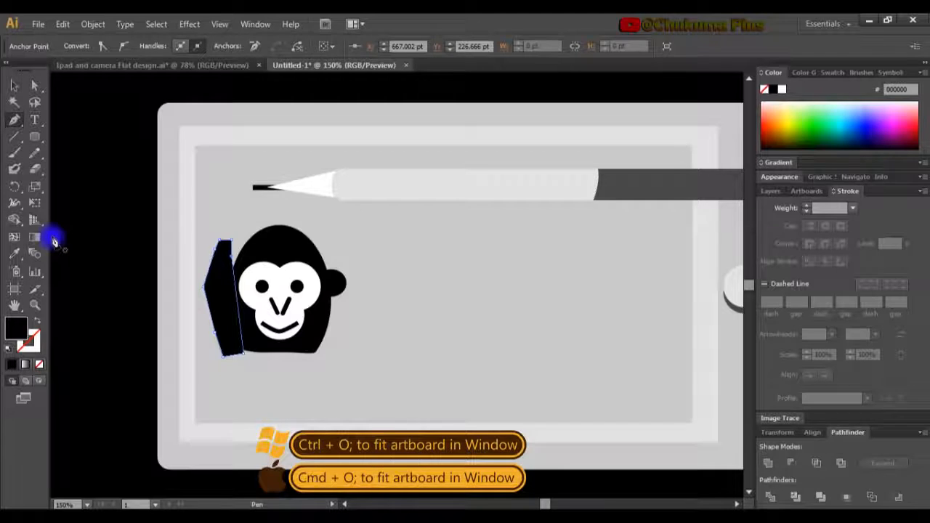
# - Fill the new hand shape with the yellow sampled from the palette swatch above the artboard, and deselect it
pyautogui.hotkey('ctrl', '0')
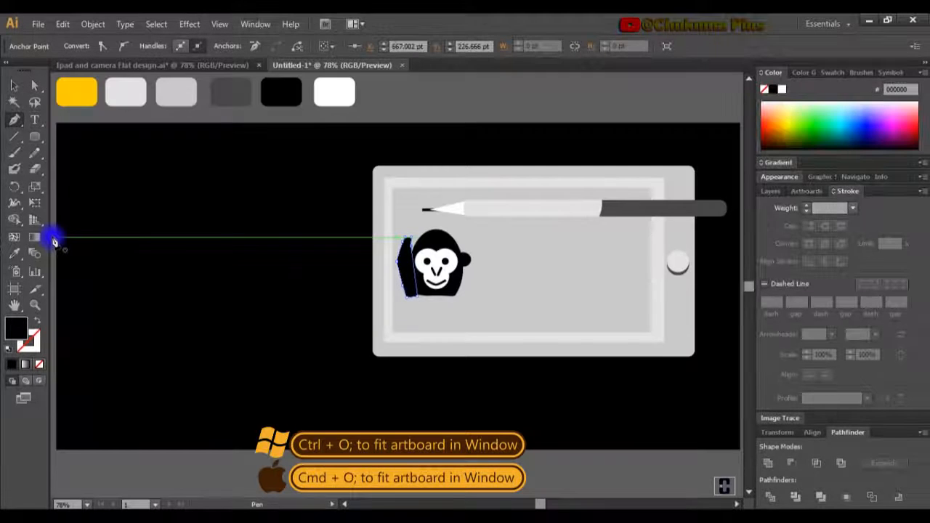
pyautogui.click(13, 255)
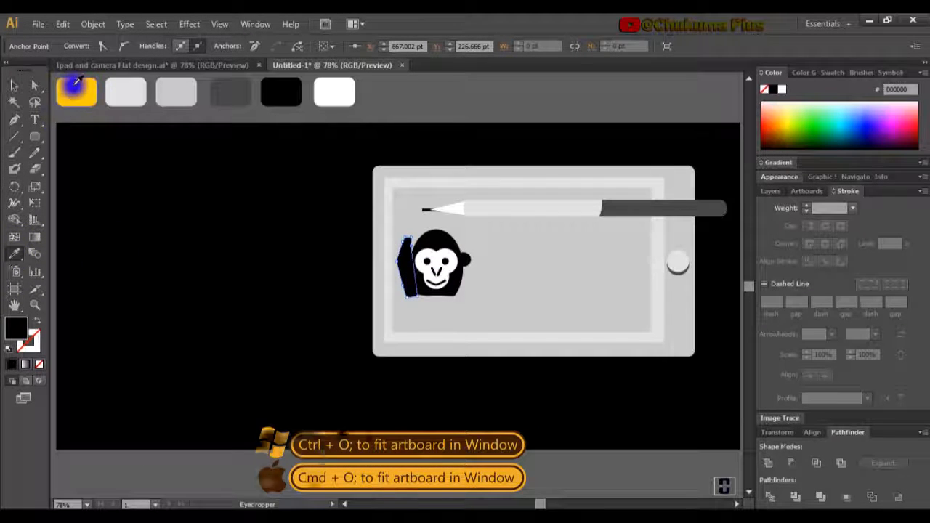
pyautogui.click(74, 87)
pyautogui.click(18, 88)
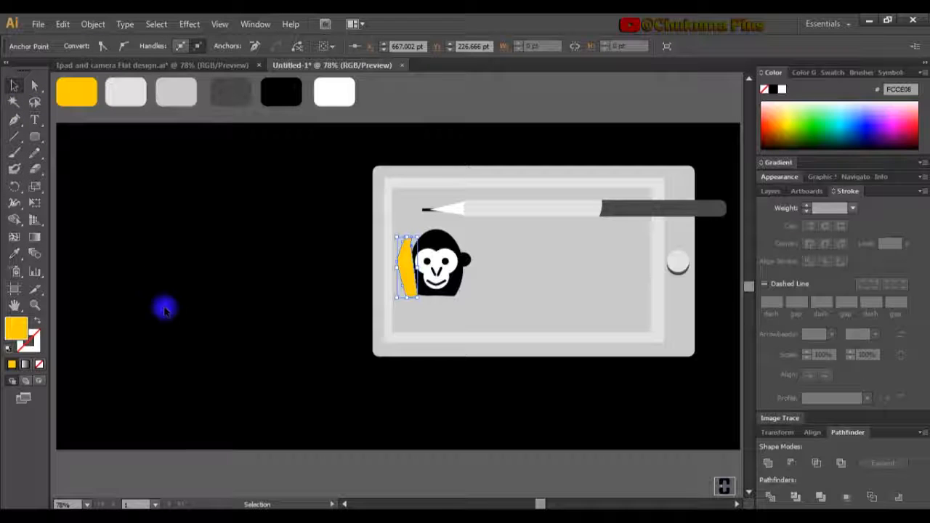
pyautogui.click(220, 349)
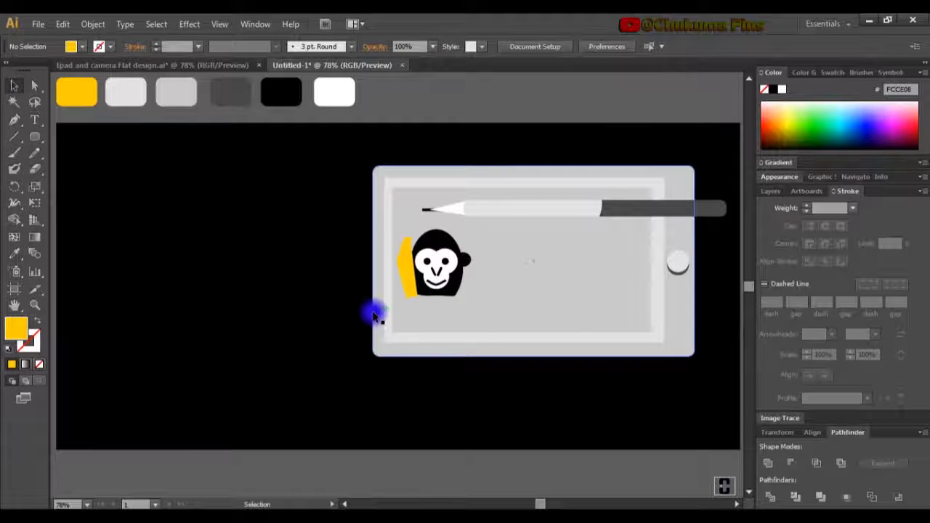
# - Prepare the Line Segment tool with no fill and a black 1 pt stroke for detailing the yellow shape
pyautogui.hotkey('ctrl', '+')
pyautogui.hotkey('ctrl', '+')
pyautogui.hotkey('ctrl', '+')
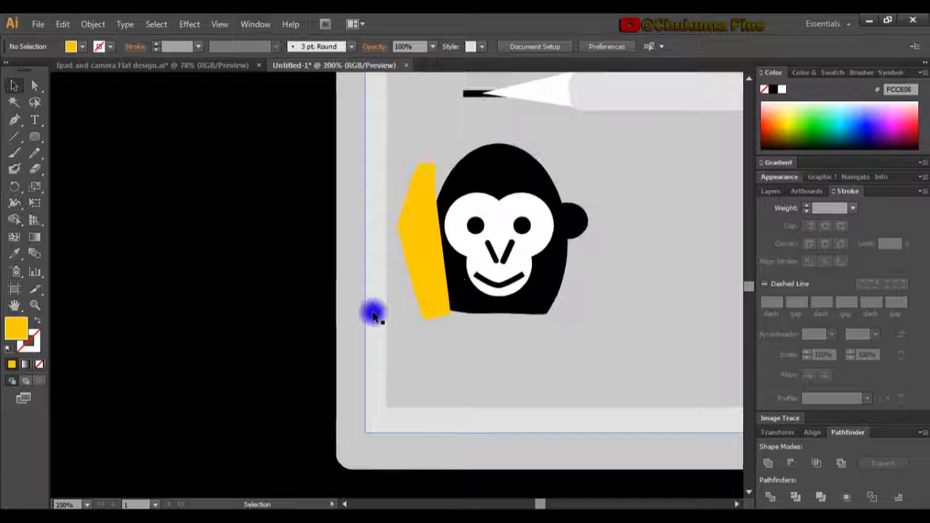
pyautogui.moveTo(368, 313)
pyautogui.mouseDown()
pyautogui.moveTo(254, 332)
pyautogui.moveTo(172, 328)
pyautogui.mouseUp()
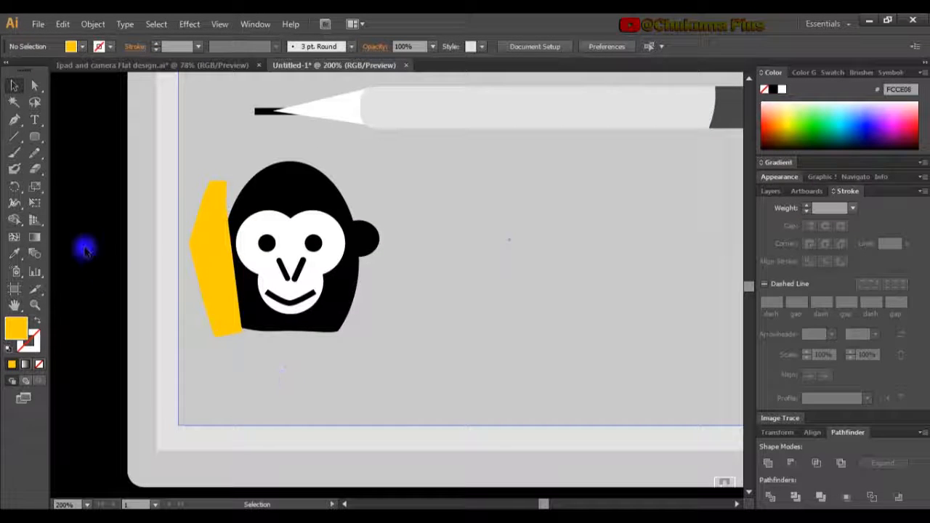
pyautogui.click(14, 138)
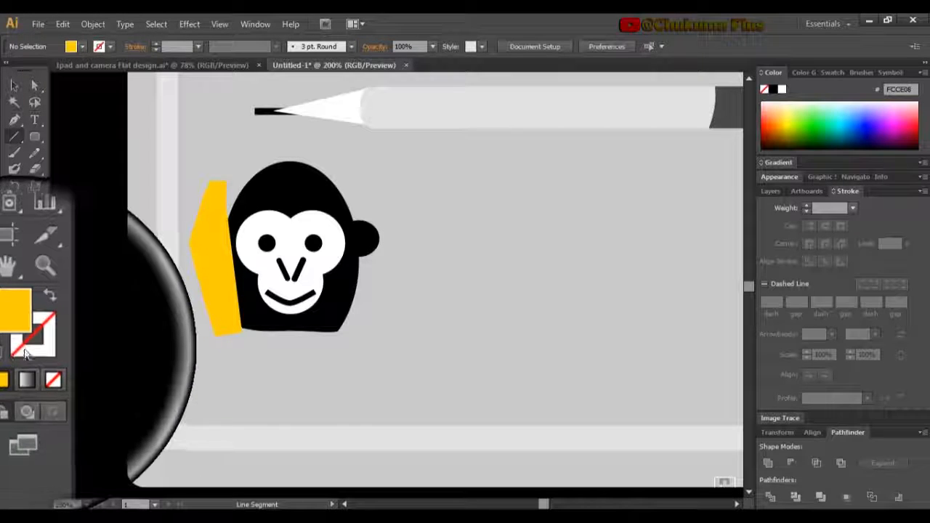
pyautogui.click(24, 352)
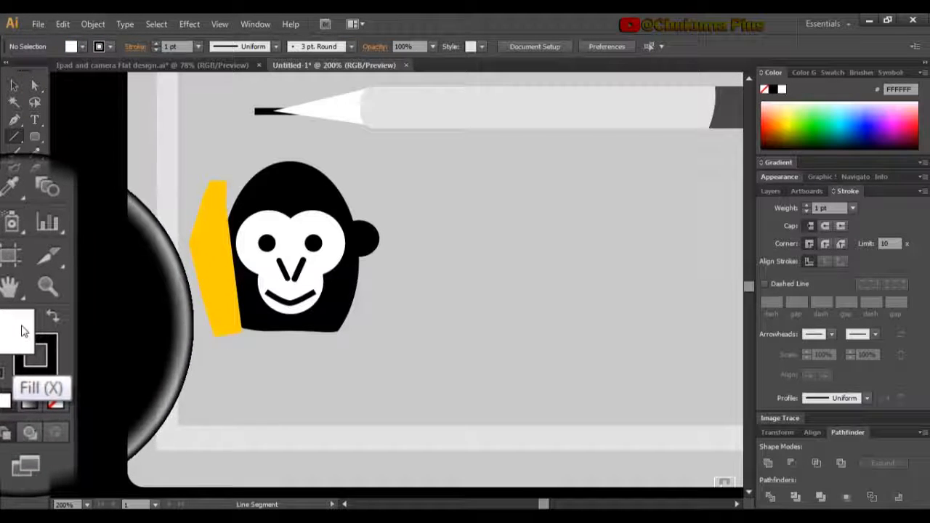
pyautogui.click(56, 401)
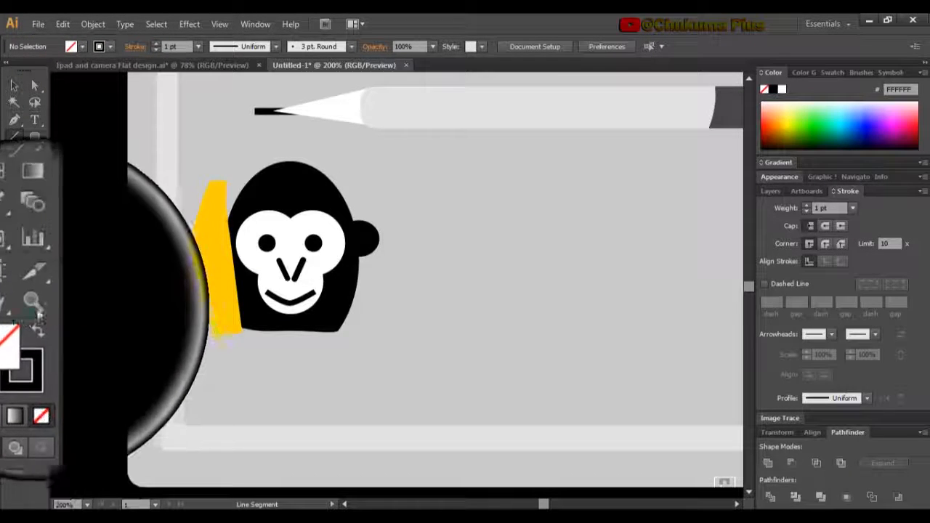
pyautogui.click(35, 338)
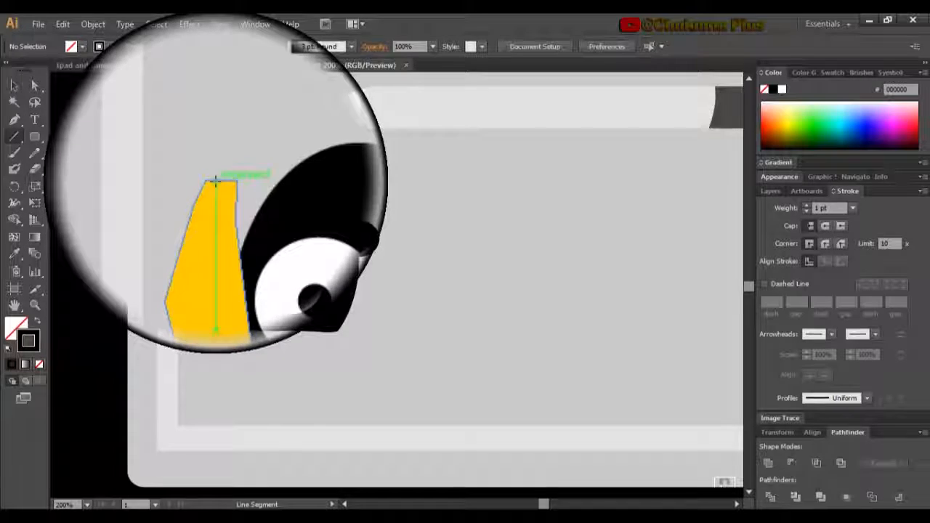
# - Draw two slanted black finger lines running down from the upper edge of the yellow shape
pyautogui.click(215, 181)
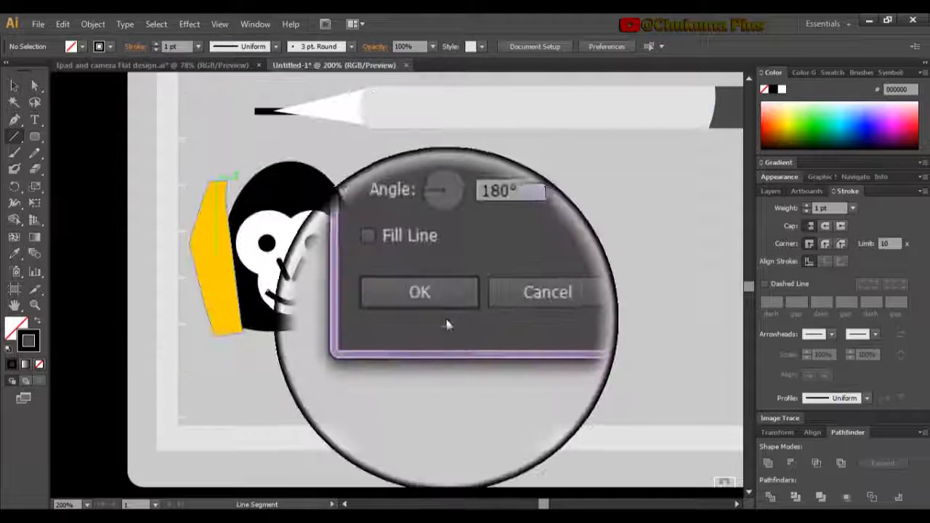
pyautogui.click(520, 303)
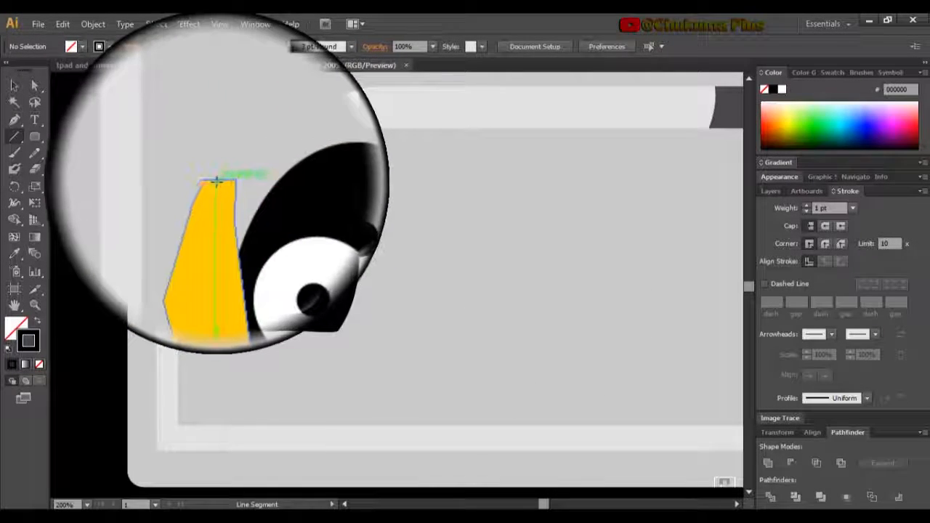
pyautogui.moveTo(215, 182); pyautogui.dragTo(197, 233)
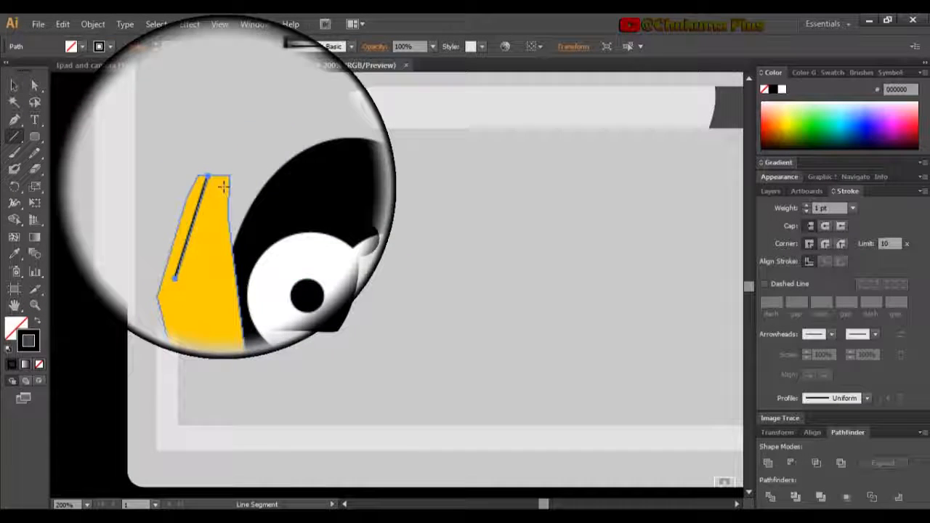
pyautogui.moveTo(220, 182); pyautogui.dragTo(206, 233)
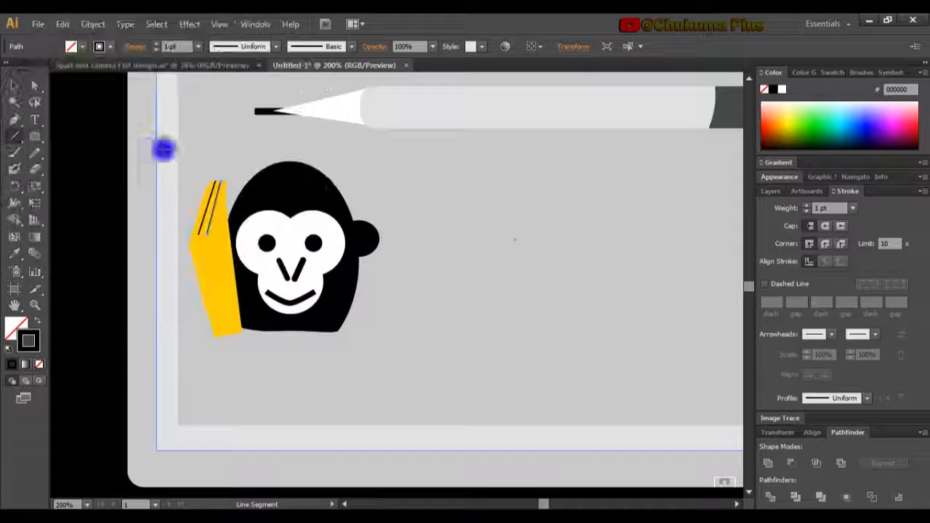
pyautogui.click(16, 87)
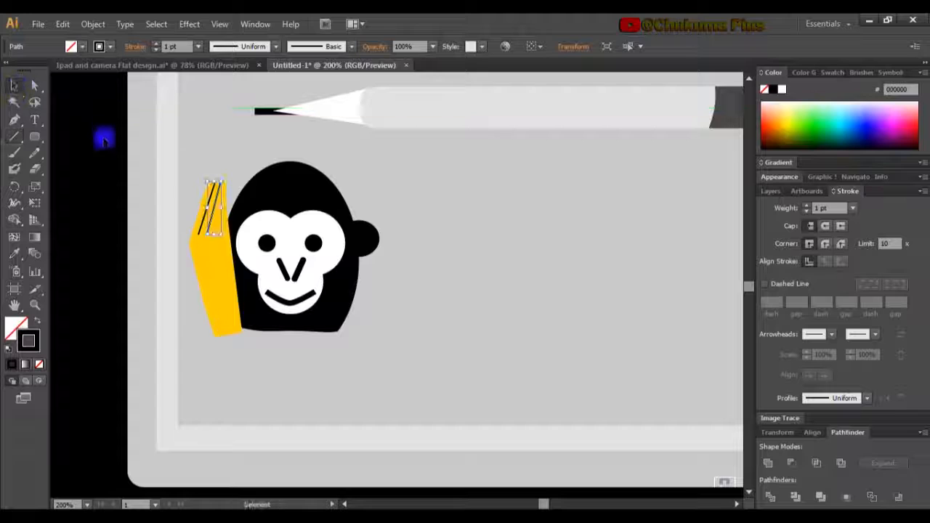
# - Group the two black finger lines with the yellow hand shape beneath them
pyautogui.click(104, 139)
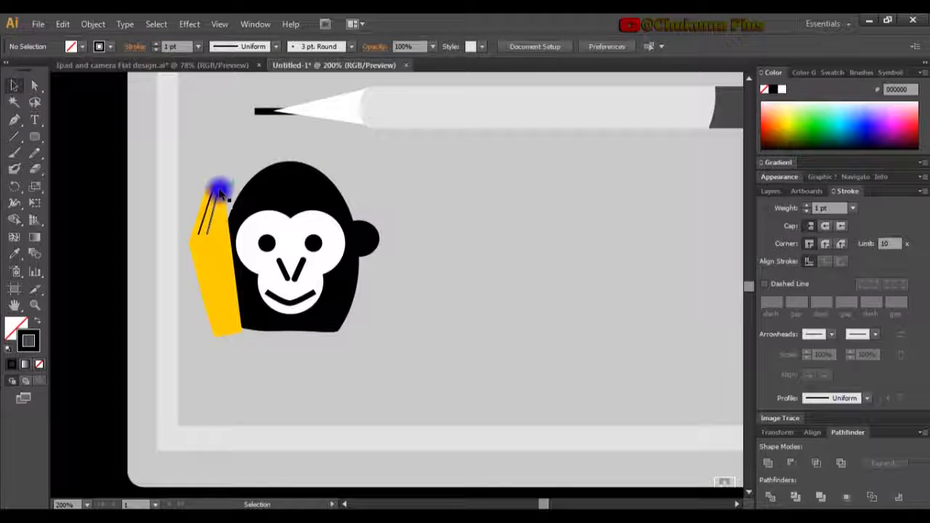
pyautogui.moveTo(220, 192); pyautogui.dragTo(211, 200)
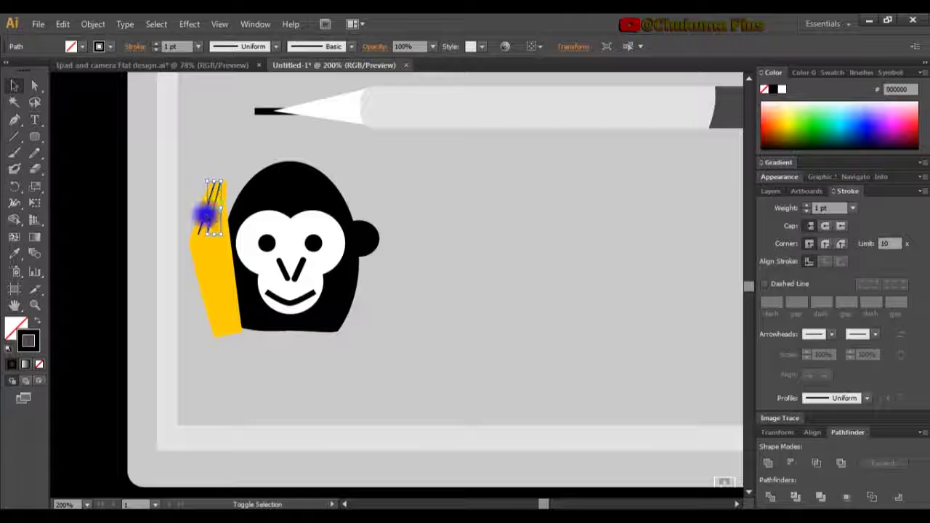
pyautogui.keyDown('shift'); pyautogui.click(201, 228); pyautogui.keyUp('shift')
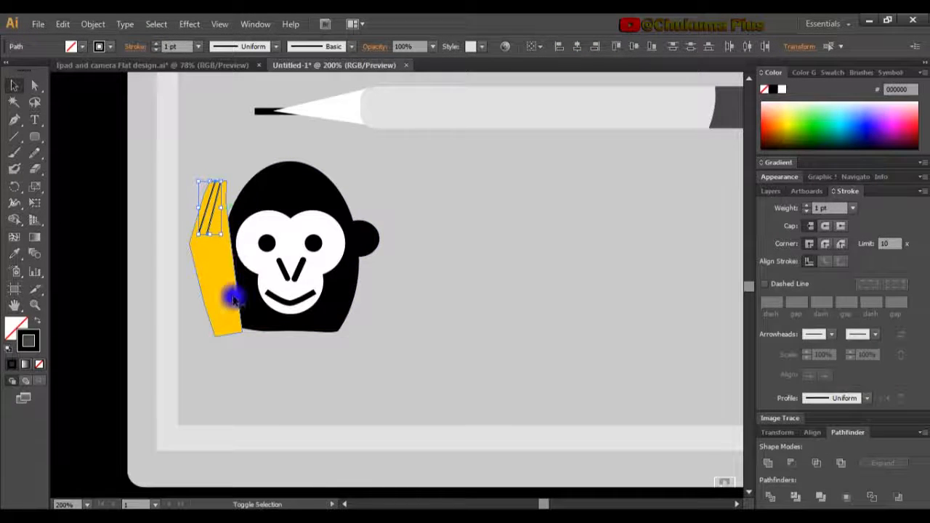
pyautogui.keyDown('shift'); pyautogui.click(230, 337); pyautogui.keyUp('shift')
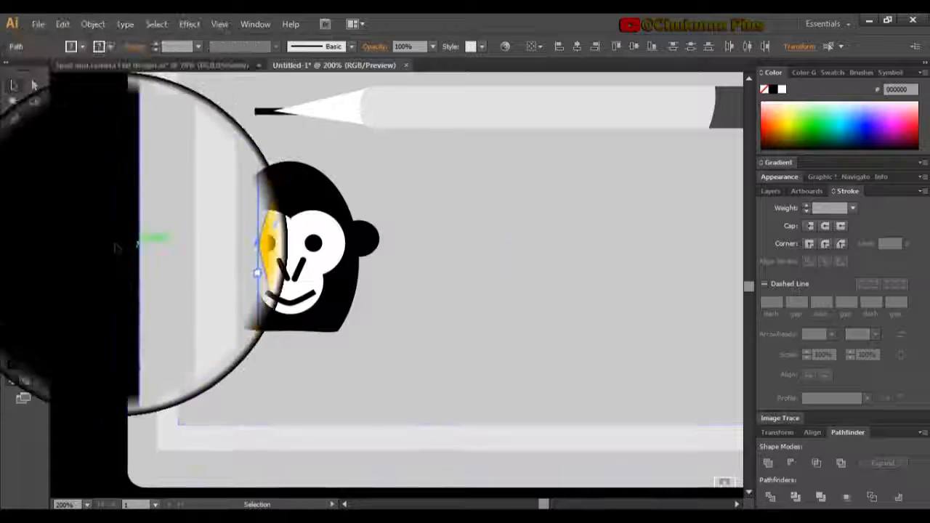
pyautogui.click(95, 25)
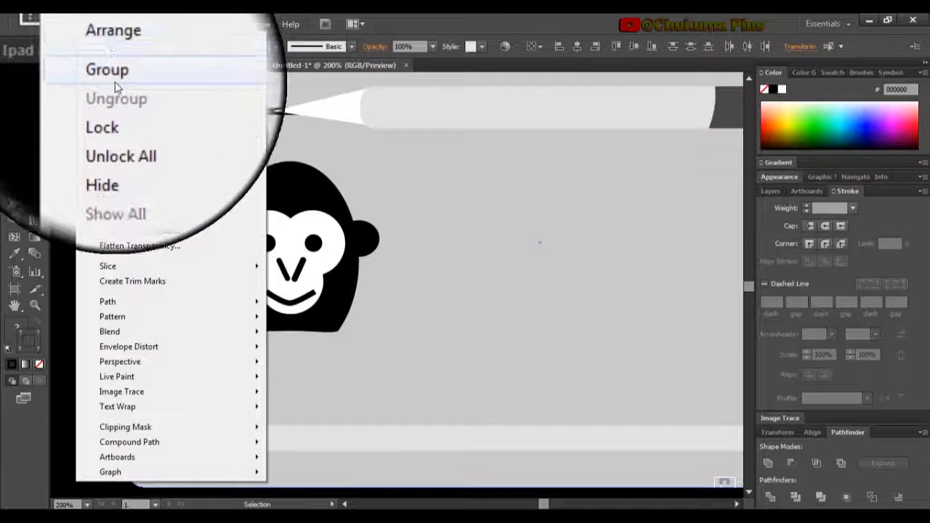
pyautogui.click(115, 78)
# - Reflect a copy of the hand group across the vertical axis and place it over the monkey's other ear
pyautogui.rightClick(214, 280)
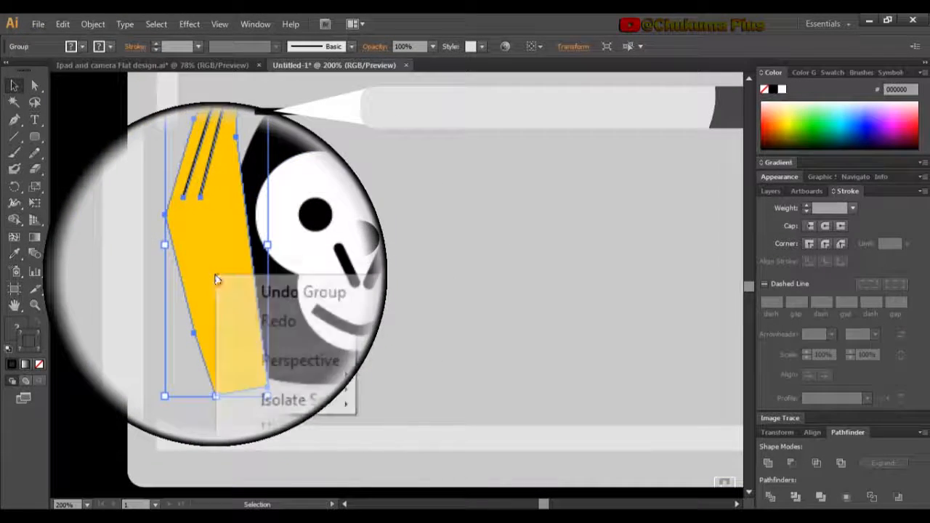
pyautogui.moveTo(338, 376)
pyautogui.click(399, 434)
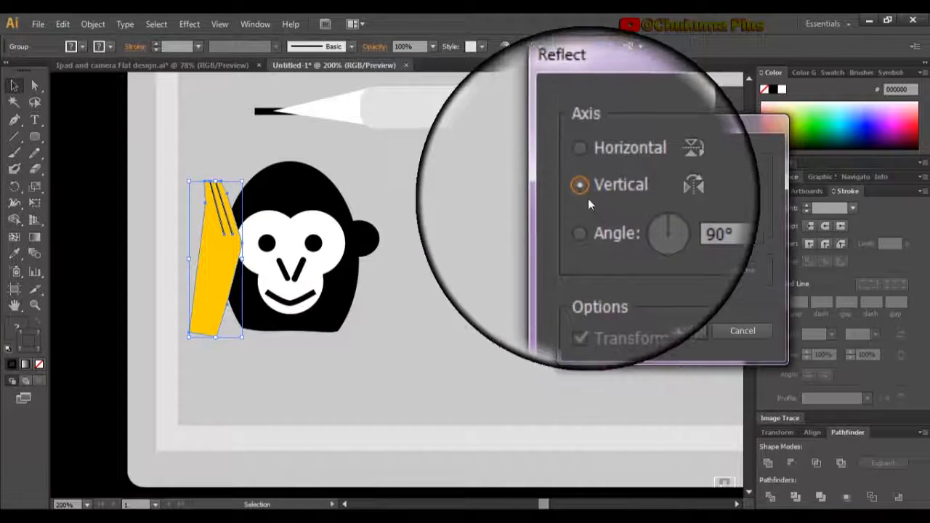
pyautogui.click(581, 328)
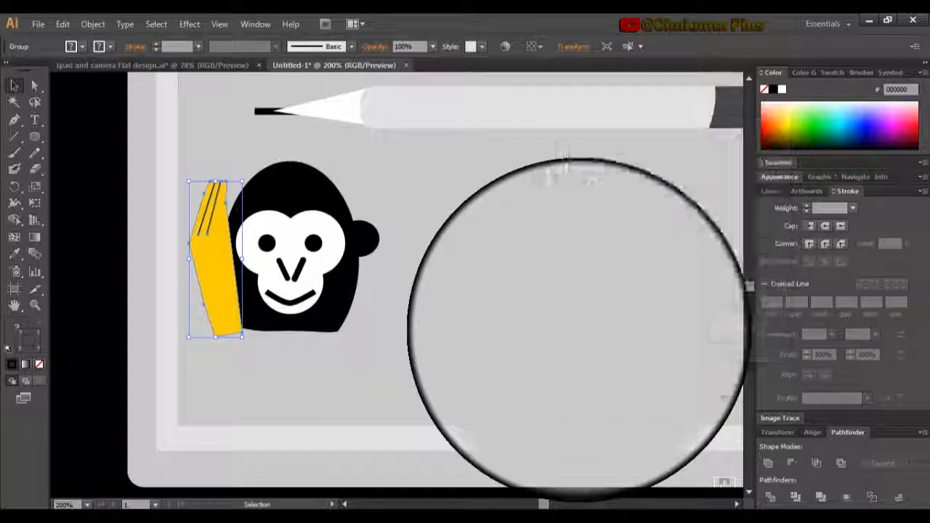
pyautogui.moveTo(216, 292); pyautogui.dragTo(362, 284)
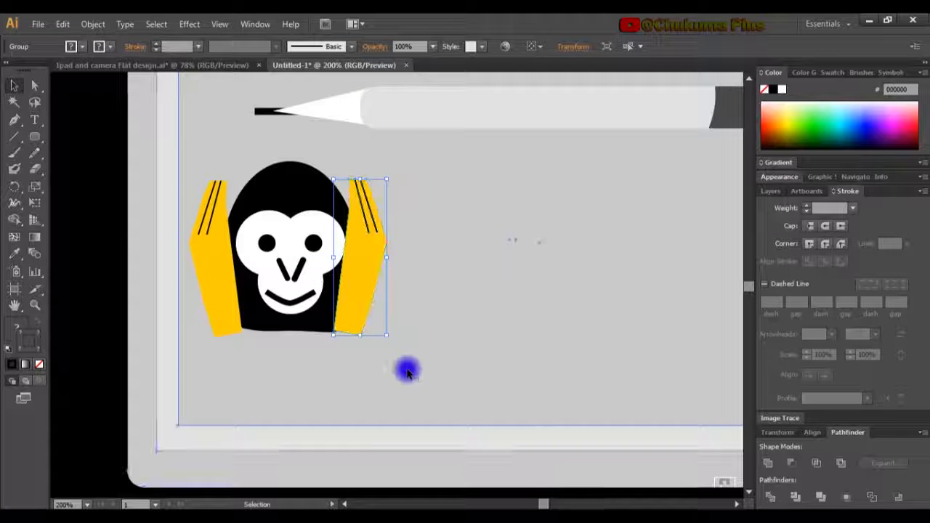
# - Shift the mirrored hand slightly downward along the side of the monkey's head, fine-tune its height, and deselect it
pyautogui.click(369, 328)
pyautogui.click(356, 313)
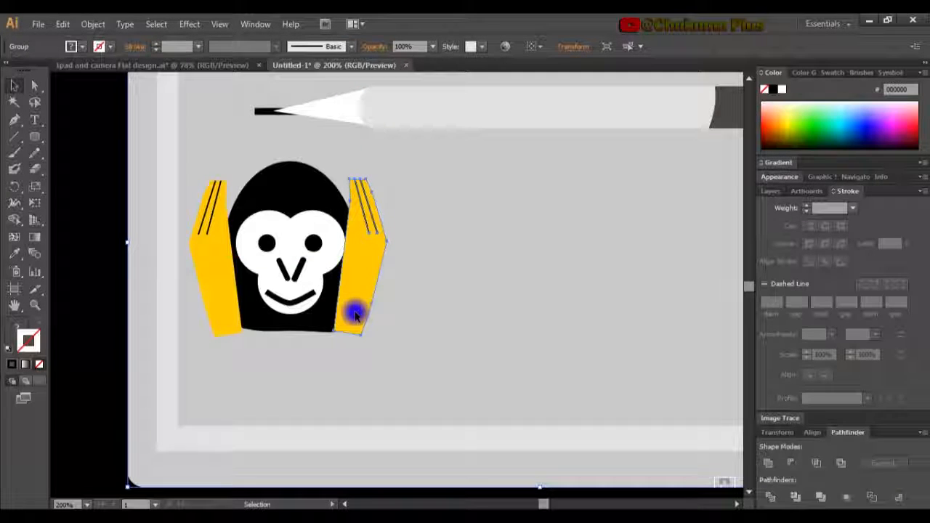
pyautogui.moveTo(355, 314); pyautogui.dragTo(356, 326)
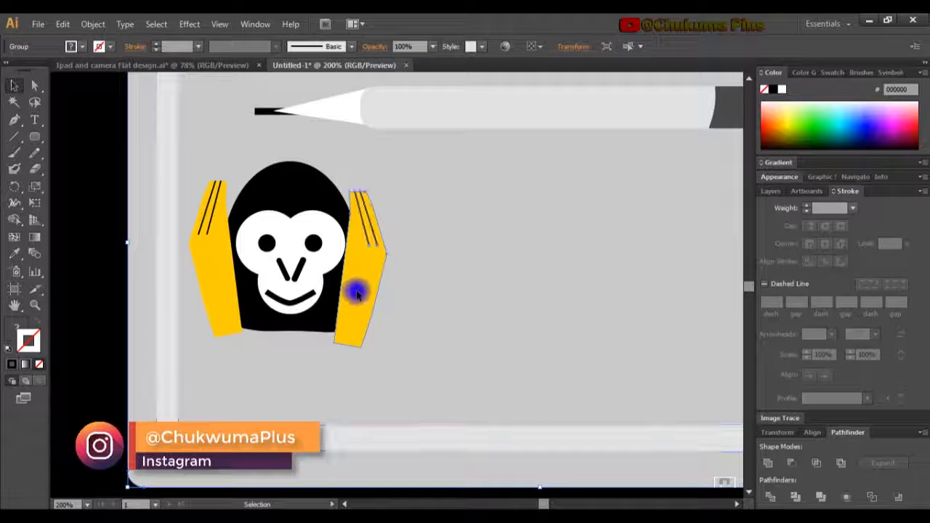
pyautogui.press('Up')
pyautogui.press('Up')
pyautogui.press('Up')
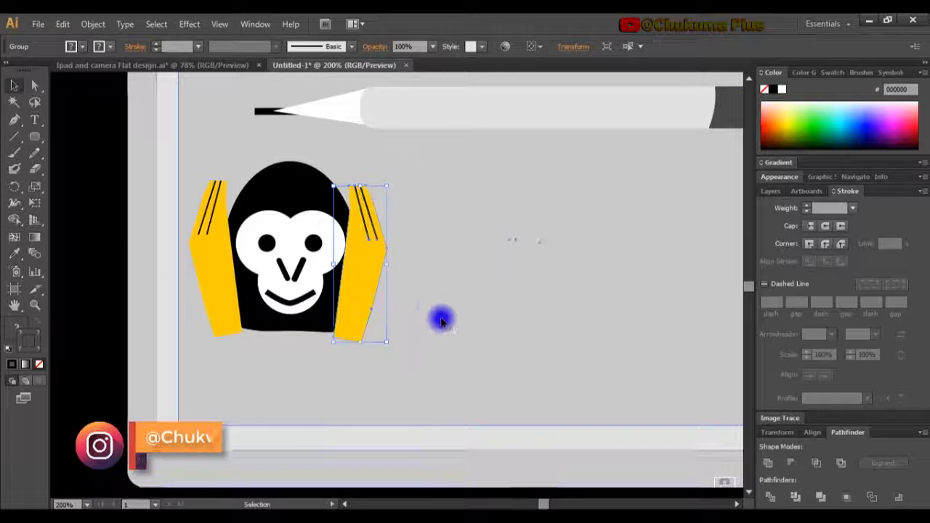
pyautogui.click(427, 286)
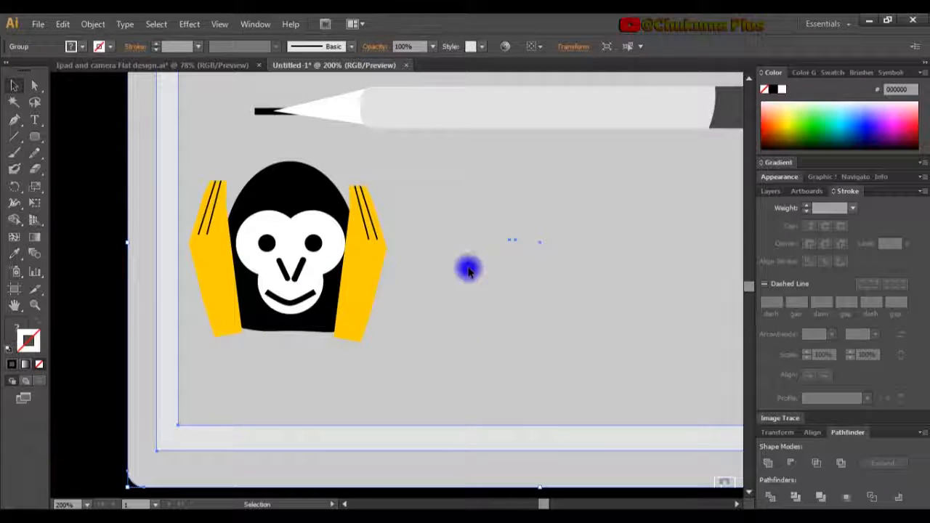
# - Duplicate the monkey head without its hands into the empty screen area beside the original
pyautogui.click(328, 315)
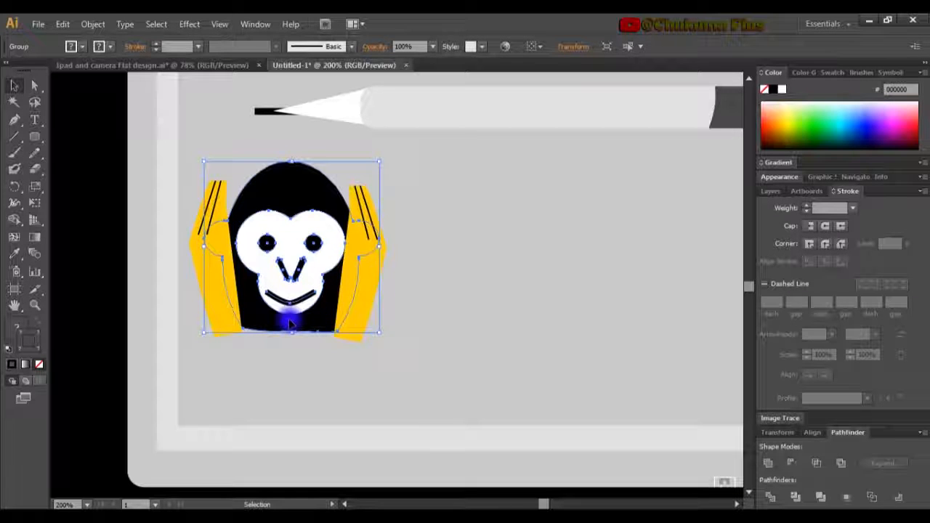
pyautogui.moveTo(291, 325); pyautogui.dragTo(543, 332)
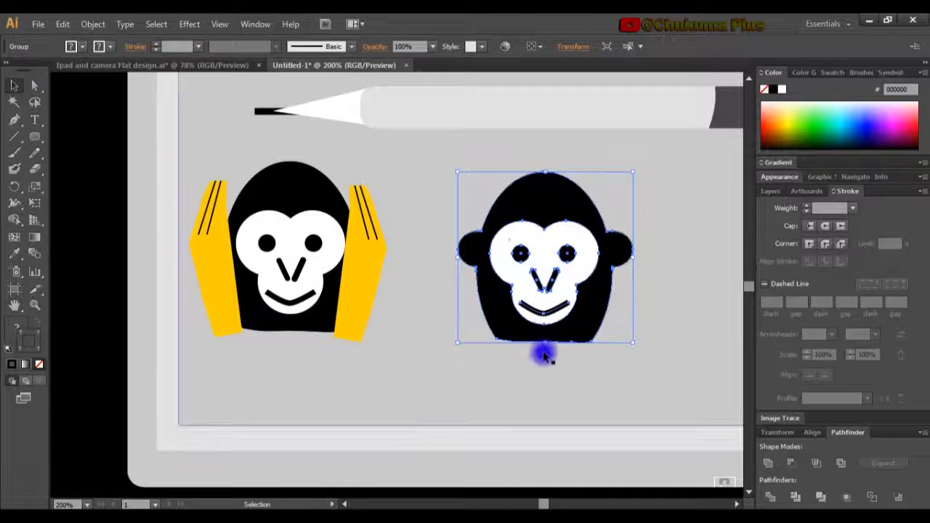
pyautogui.click(561, 364)
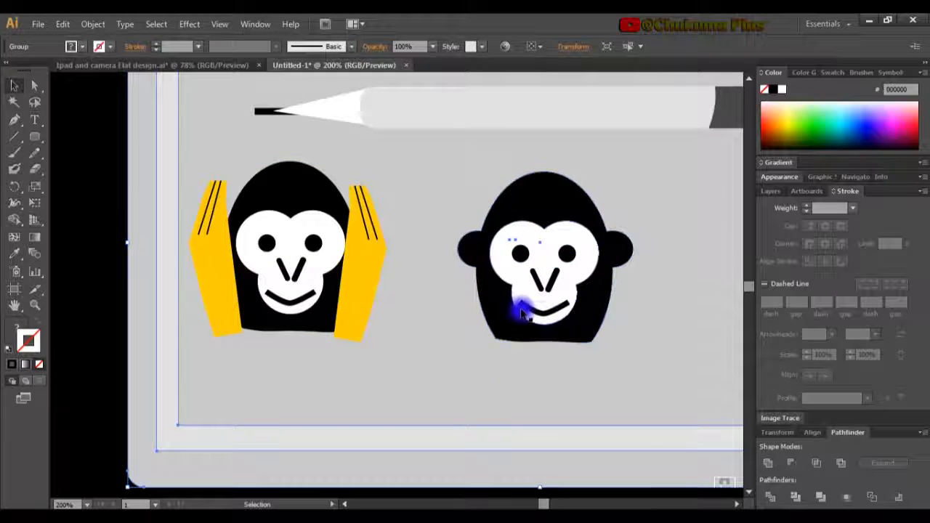
pyautogui.click(13, 125)
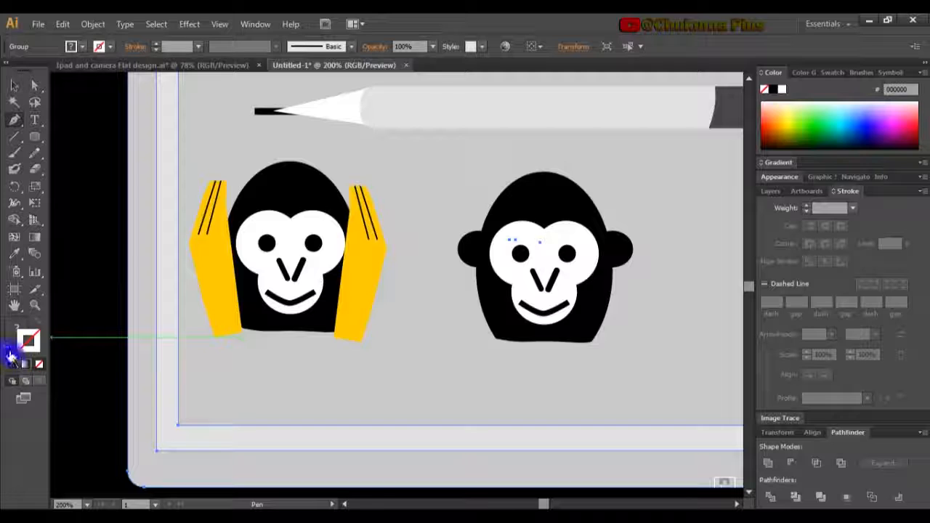
pyautogui.click(10, 358)
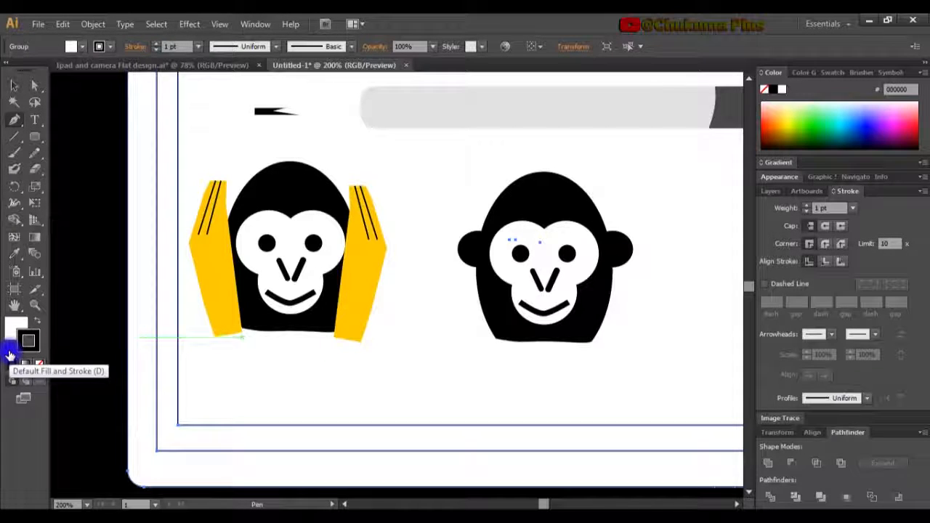
pyautogui.hotkey('ctrl', 'z')
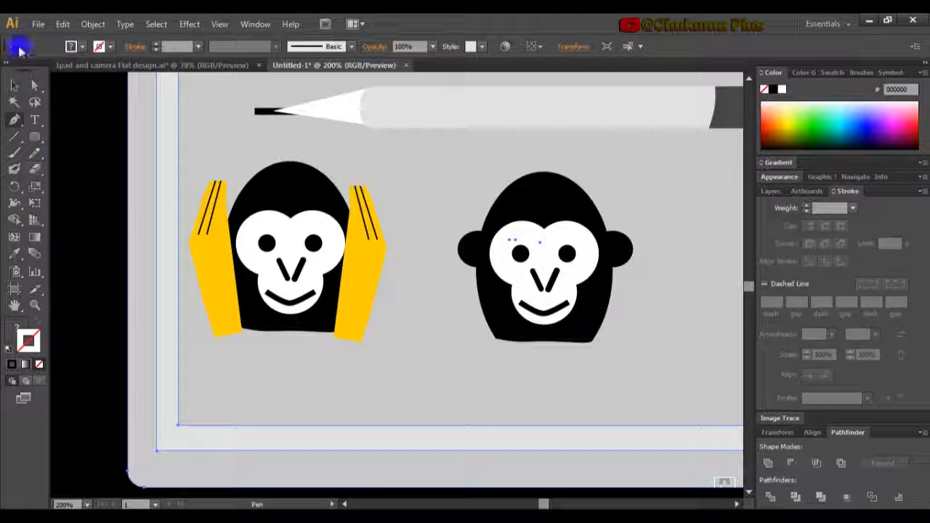
pyautogui.click(14, 85)
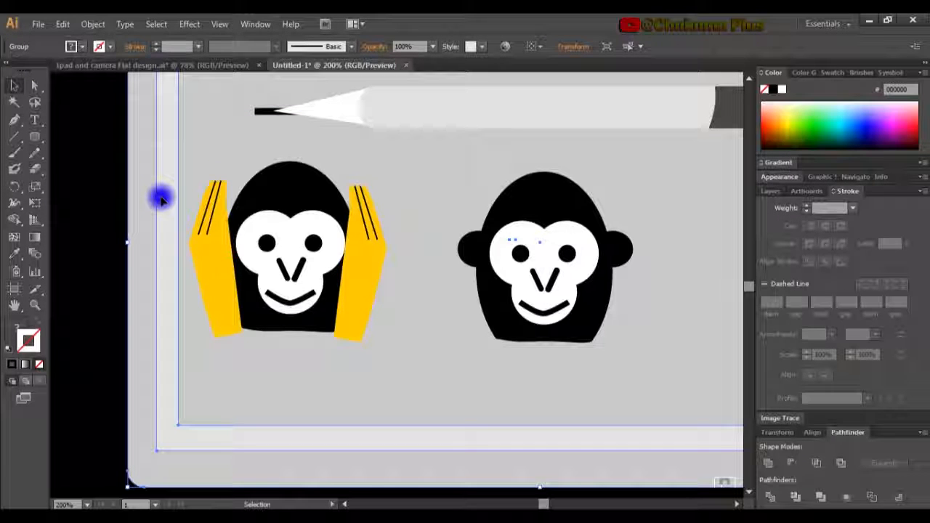
# - Deselect everything and prepare the Pen tool with the hands' yellow as fill and no stroke
pyautogui.hotkey('ctrl', 'shift', 'a')
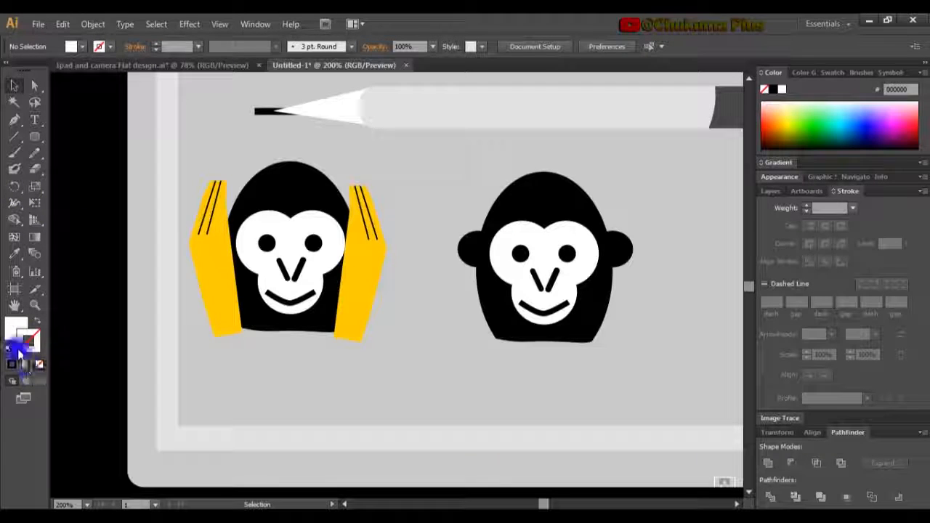
pyautogui.click(7, 354)
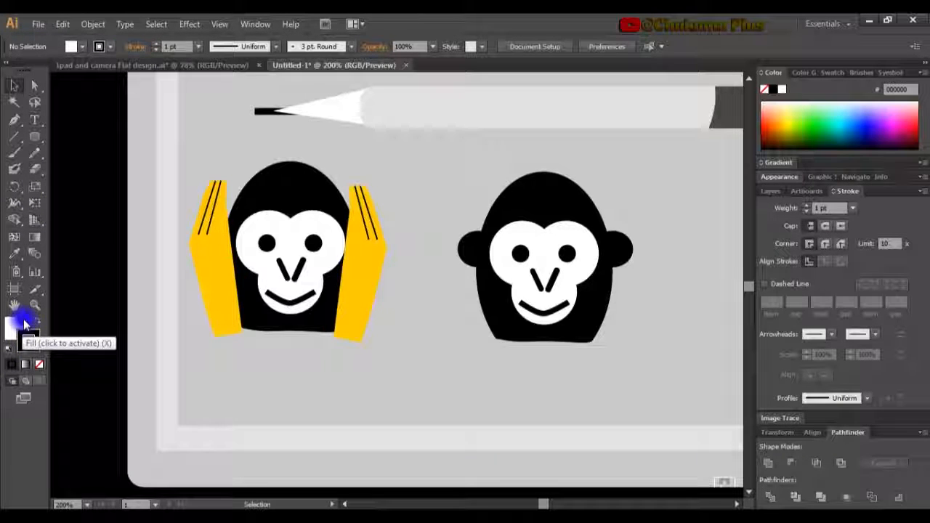
pyautogui.click(37, 366)
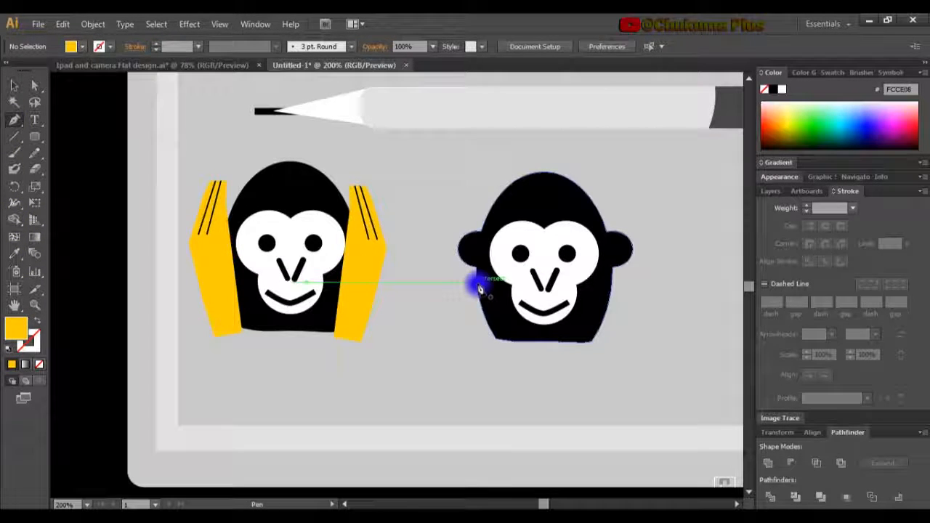
# - Draw a closed, diagonal yellow hand with rounded fingertips, a thumb and a rounded wrist end, below and between the two monkeys
pyautogui.click(412, 375)
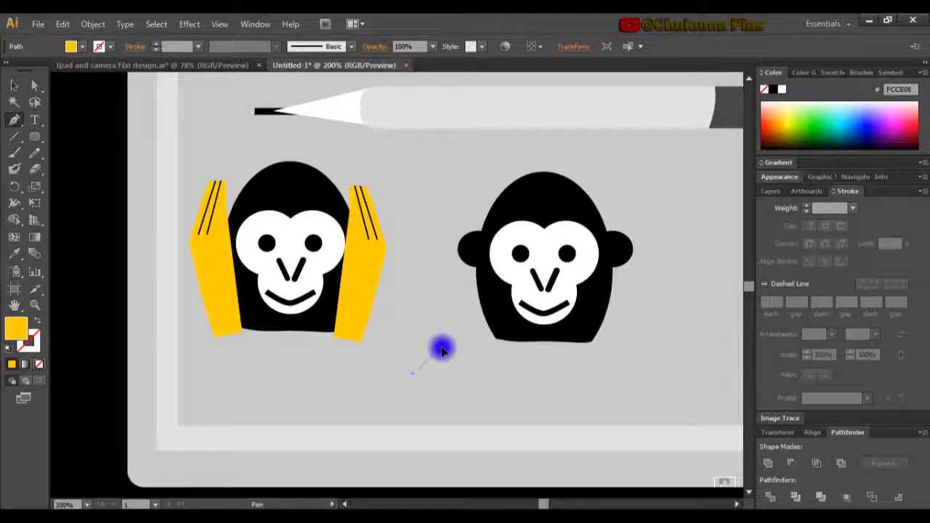
pyautogui.moveTo(444, 350)
pyautogui.mouseDown()
pyautogui.moveTo(454, 357)
pyautogui.moveTo(448, 374)
pyautogui.moveTo(456, 361)
pyautogui.mouseUp()
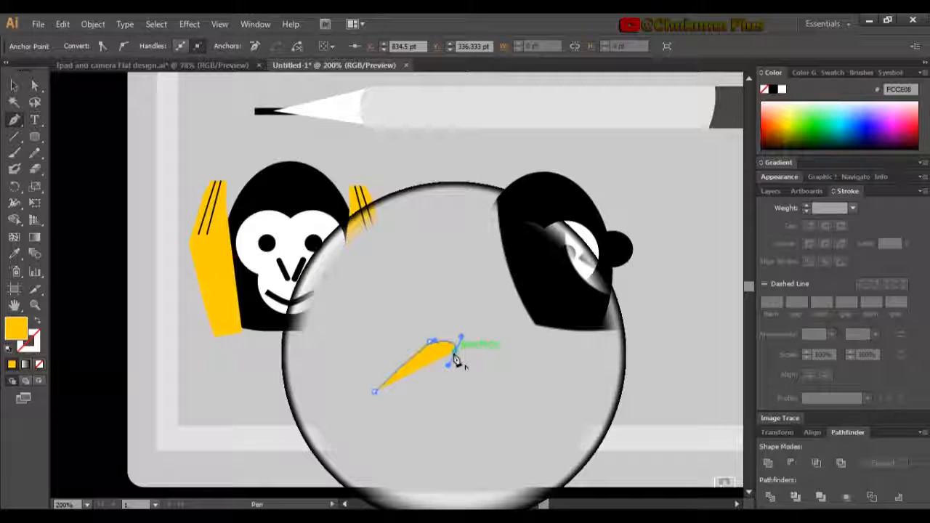
pyautogui.moveTo(457, 357); pyautogui.dragTo(486, 384)
pyautogui.click(466, 361)
pyautogui.click(479, 367)
pyautogui.click(490, 374)
pyautogui.moveTo(404, 443); pyautogui.dragTo(407, 348)
pyautogui.click(405, 444)
pyautogui.click(361, 432)
pyautogui.click(351, 396)
pyautogui.click(388, 358)
pyautogui.click(402, 348)
pyautogui.click(428, 366)
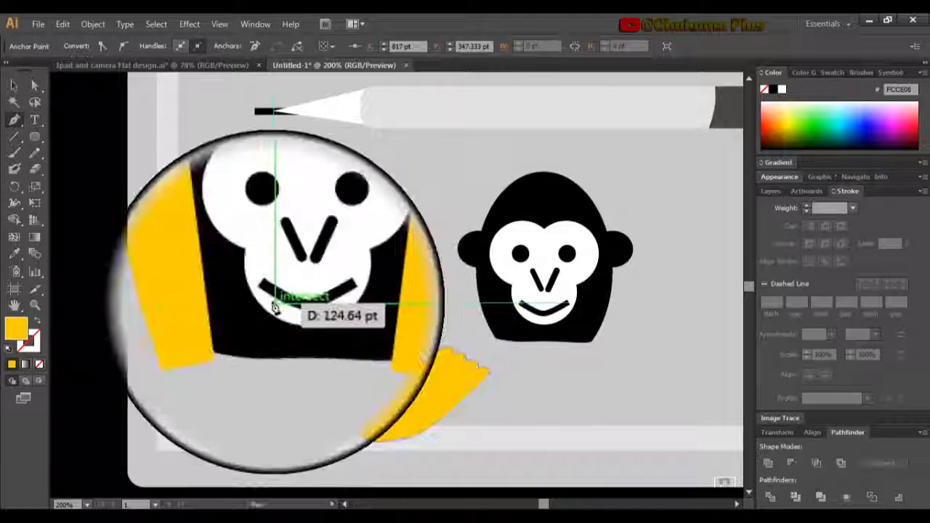
# - Refine the diagonal hand's outline by repositioning the anchor points of the thumb, the notch beside it and the wrist corner
pyautogui.click(33, 86)
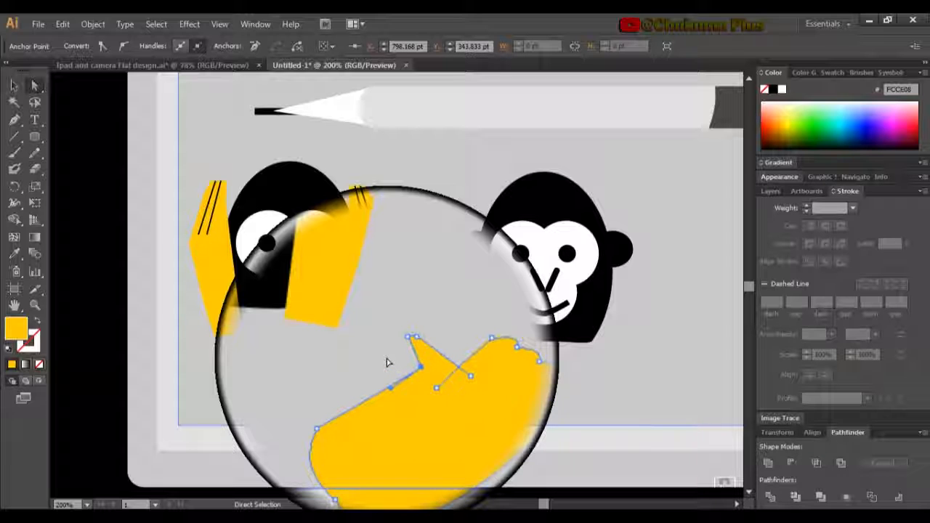
pyautogui.moveTo(401, 347)
pyautogui.mouseDown()
pyautogui.moveTo(415, 354)
pyautogui.moveTo(409, 365)
pyautogui.moveTo(400, 353)
pyautogui.moveTo(416, 358)
pyautogui.mouseUp()
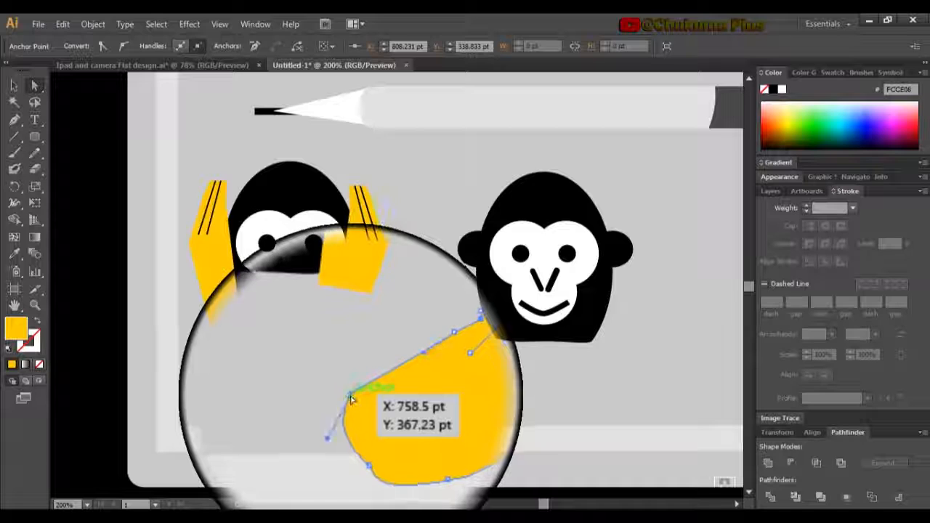
pyautogui.moveTo(349, 398); pyautogui.dragTo(360, 402)
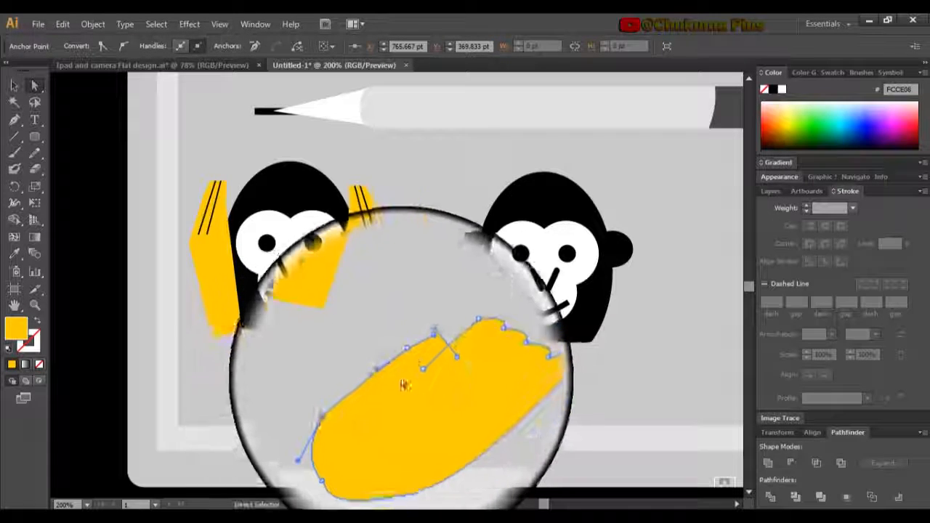
pyautogui.moveTo(419, 358); pyautogui.dragTo(413, 363)
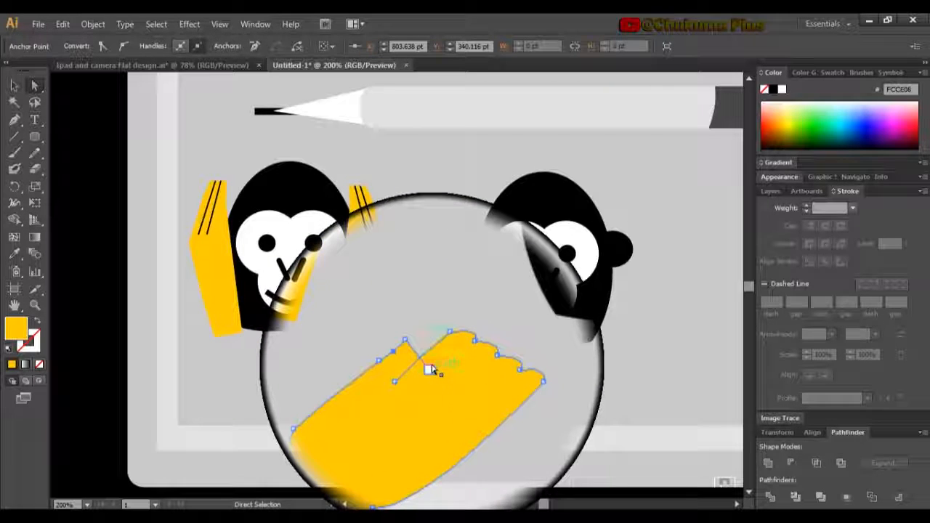
pyautogui.moveTo(429, 368); pyautogui.dragTo(432, 371)
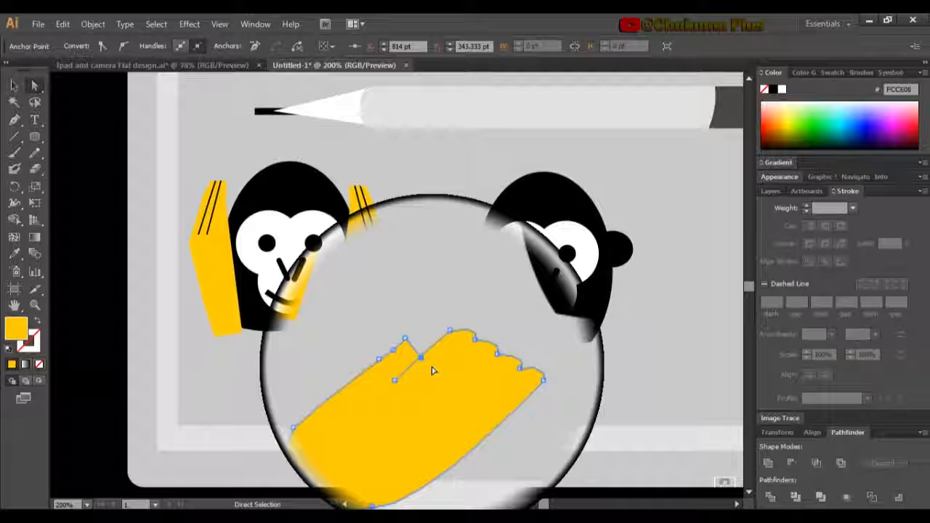
pyautogui.click(480, 419)
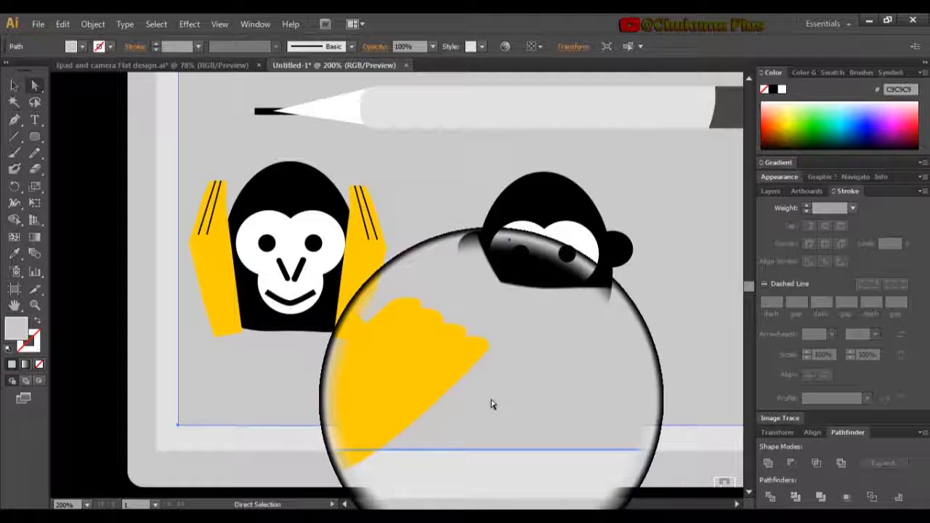
pyautogui.click(455, 409)
pyautogui.moveTo(429, 443); pyautogui.dragTo(444, 400)
pyautogui.click(509, 414)
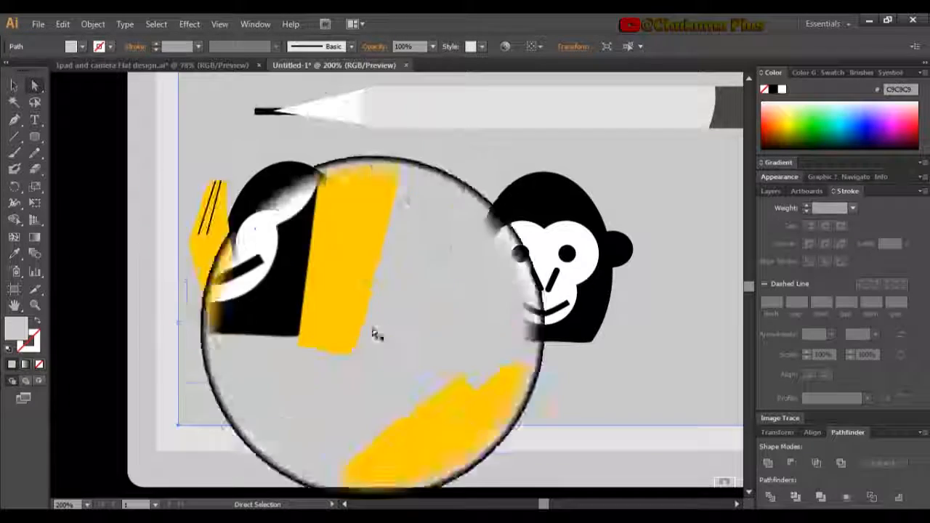
pyautogui.click(463, 445)
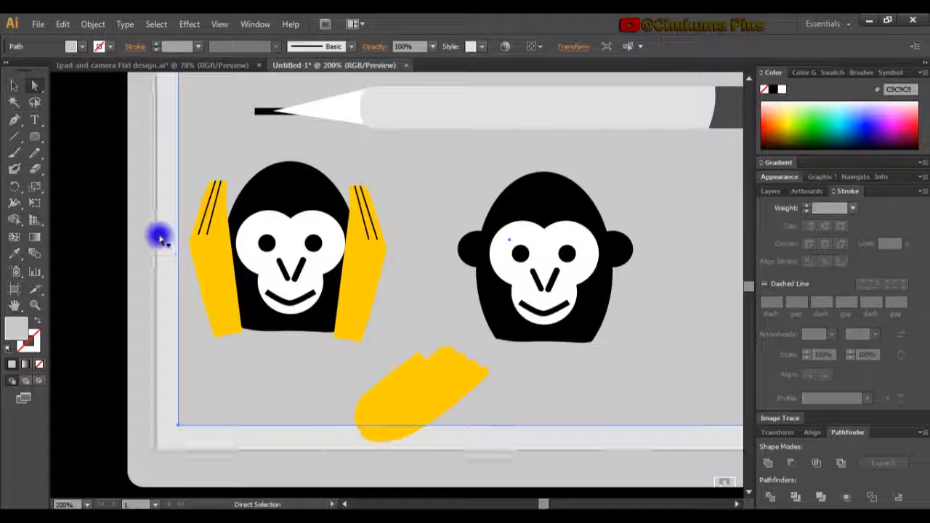
# - Switch to the Line Segment tool for the finger lines of the diagonal hand
pyautogui.click(20, 143)
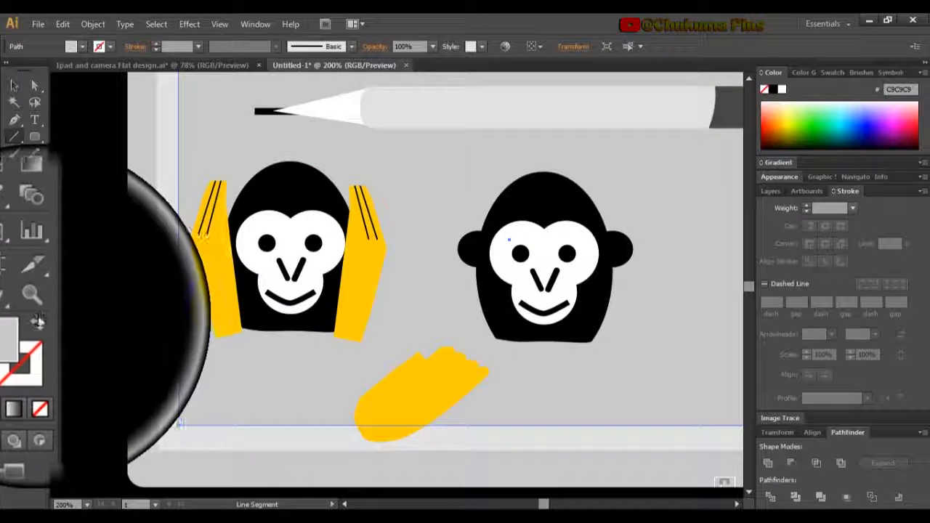
pyautogui.click(10, 350)
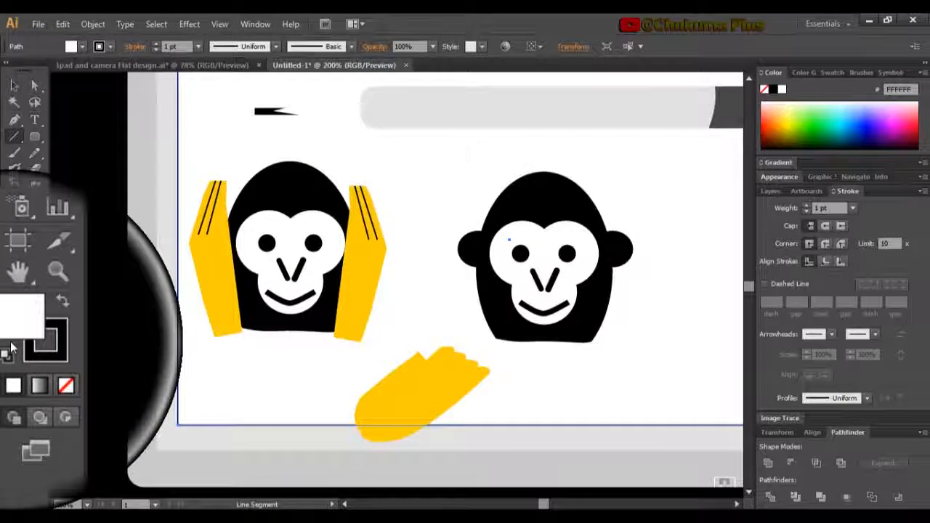
pyautogui.hotkey('ctrl', 'z')
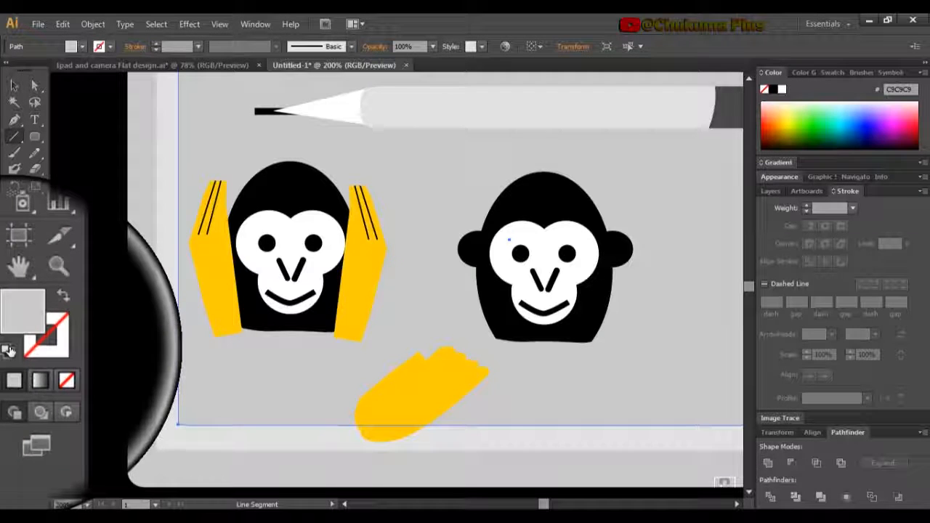
pyautogui.click(10, 351)
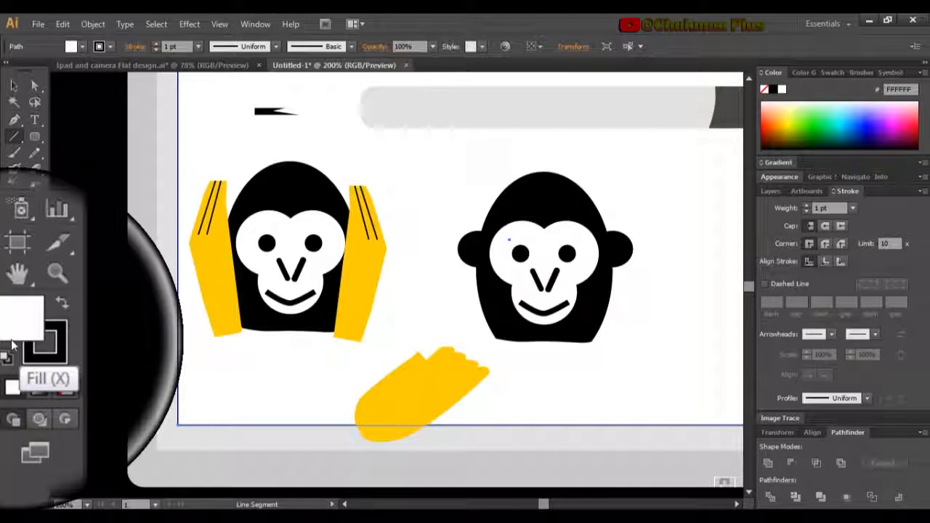
pyautogui.hotkey('ctrl', 'z')
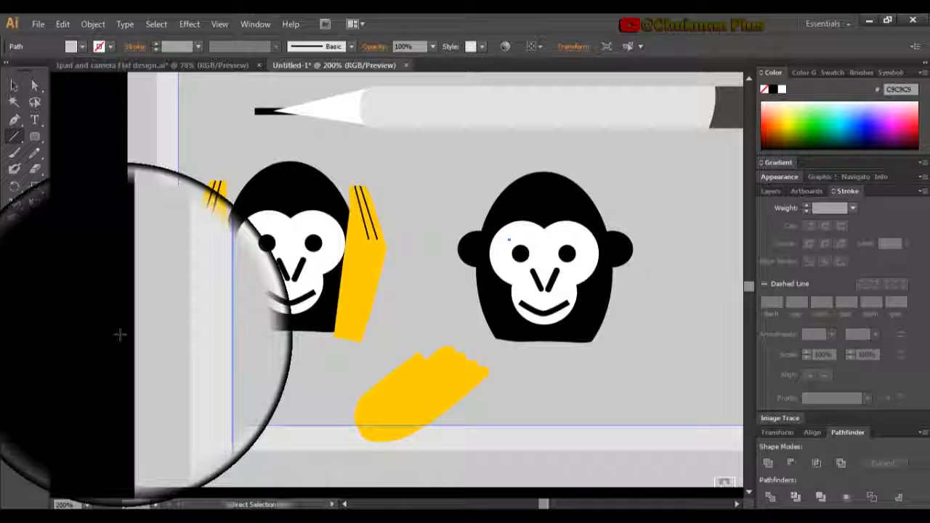
# - Draw four diagonal 1 pt black lines without fill on the yellow hand to separate the thumb and fingers
pyautogui.keyDown('ctrl'); pyautogui.click(120, 335); pyautogui.keyUp('ctrl')
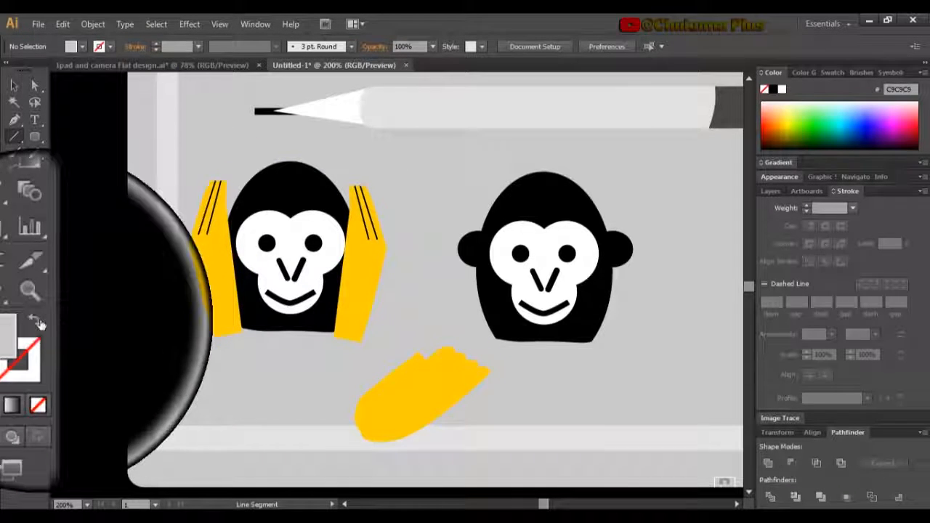
pyautogui.click(37, 321)
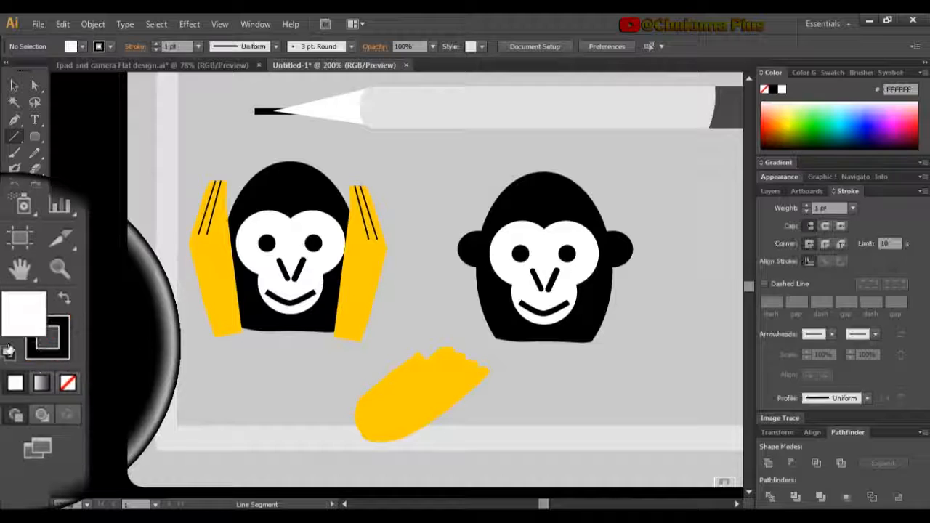
pyautogui.click(36, 321)
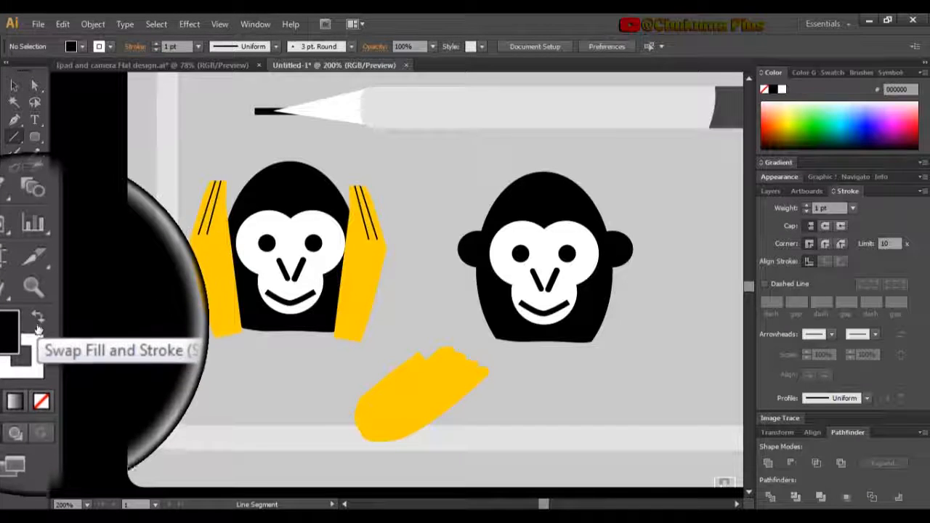
pyautogui.click(38, 322)
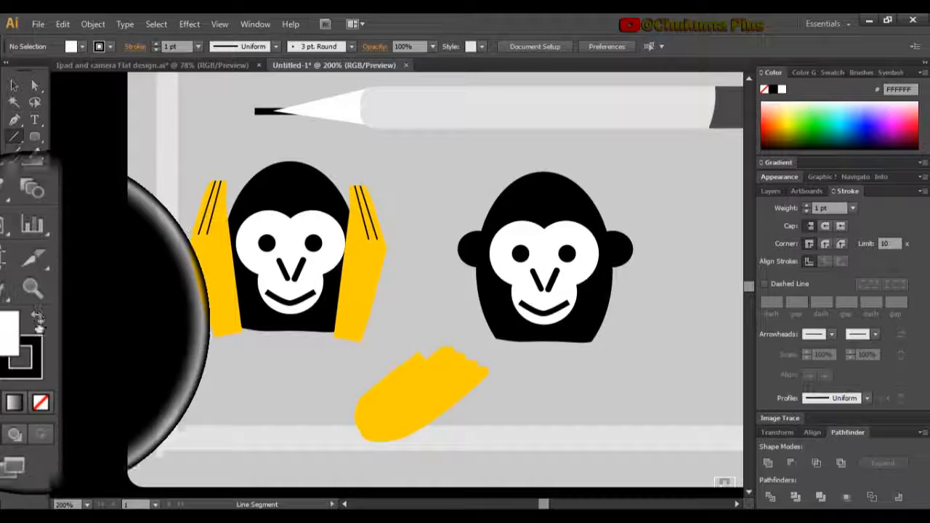
pyautogui.click(40, 367)
pyautogui.click(22, 319)
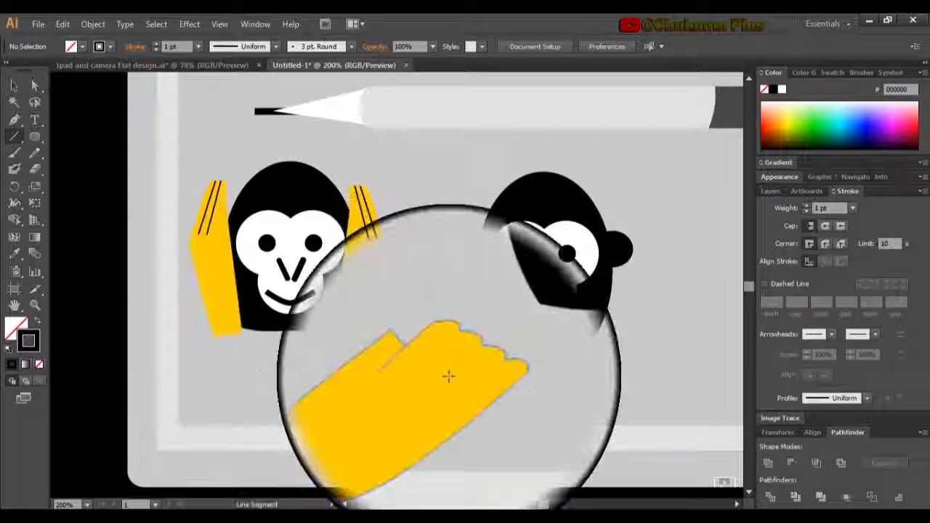
pyautogui.moveTo(425, 359); pyautogui.dragTo(403, 381)
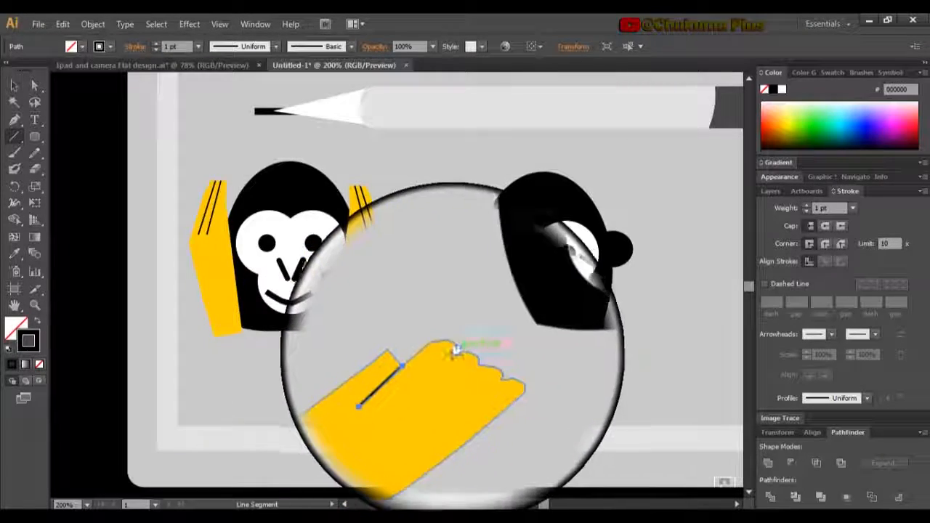
pyautogui.moveTo(459, 351)
pyautogui.mouseDown()
pyautogui.moveTo(424, 384)
pyautogui.moveTo(432, 390)
pyautogui.mouseUp()
pyautogui.moveTo(478, 363); pyautogui.dragTo(438, 394)
# - Select the four finger lines together with the diagonal yellow hand and group them
pyautogui.click(14, 85)
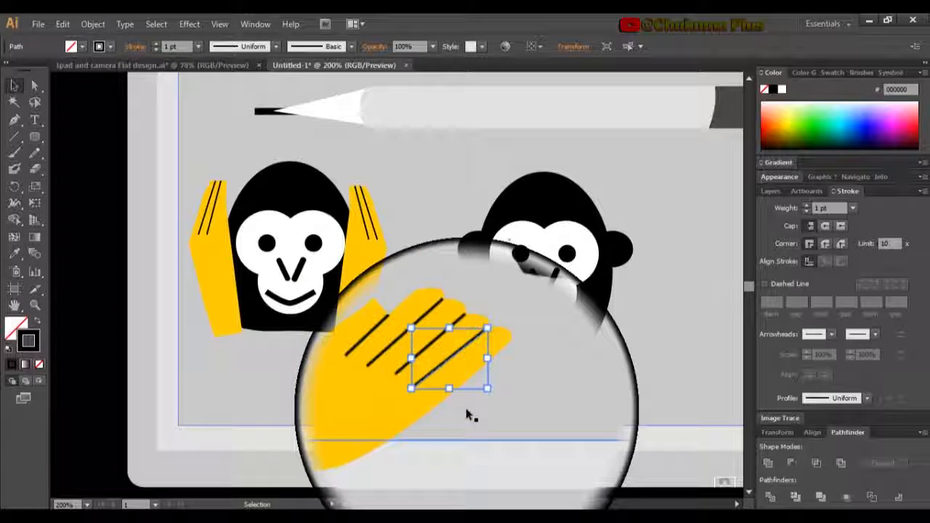
pyautogui.click(468, 414)
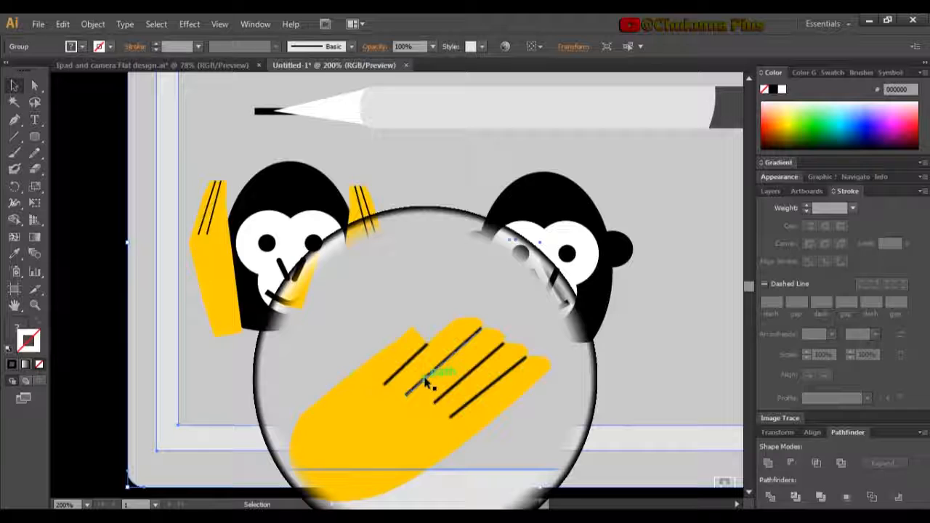
pyautogui.hotkey('ctrl', 'shift', 'a')
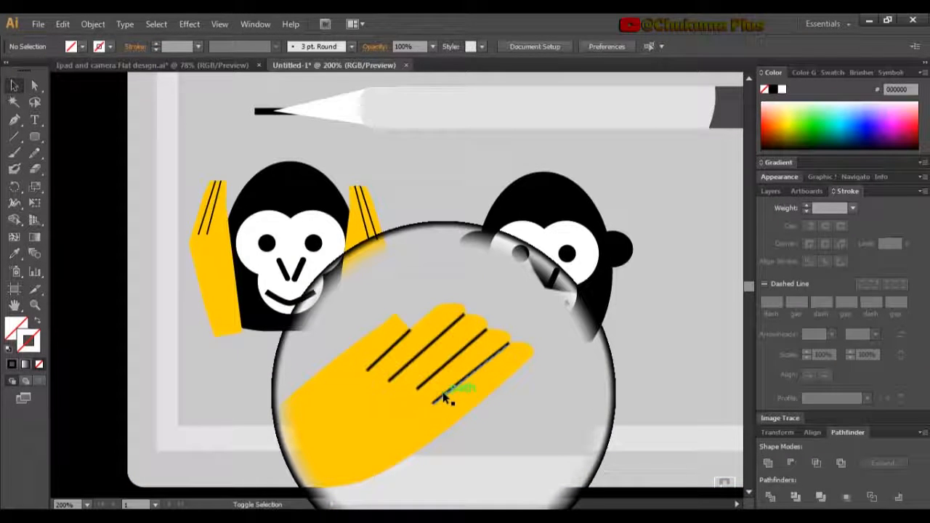
pyautogui.click(442, 397)
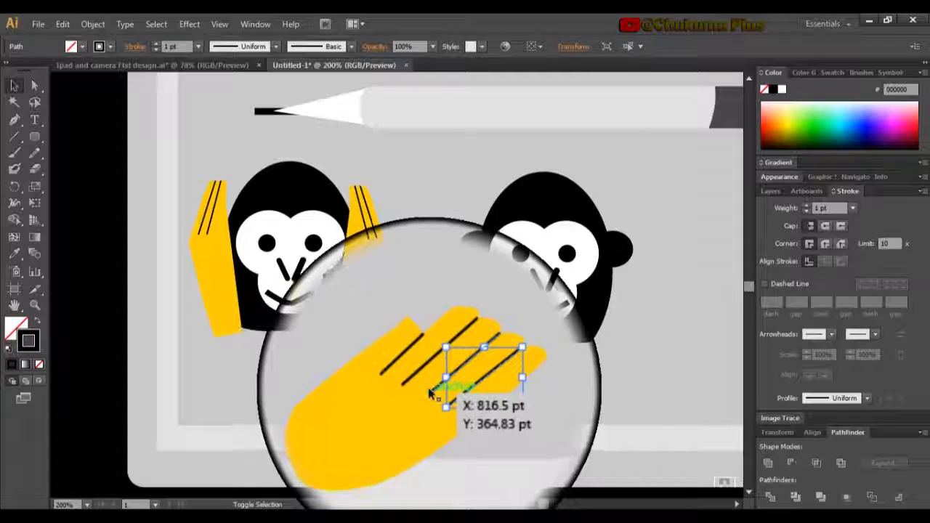
pyautogui.keyDown('shift'); pyautogui.click(429, 394); pyautogui.keyUp('shift')
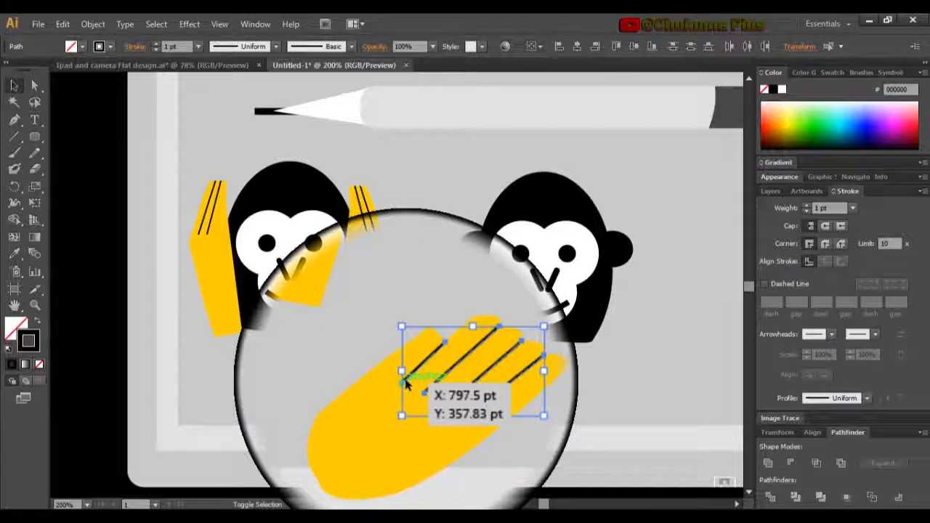
pyautogui.keyDown('shift'); pyautogui.click(429, 423); pyautogui.keyUp('shift')
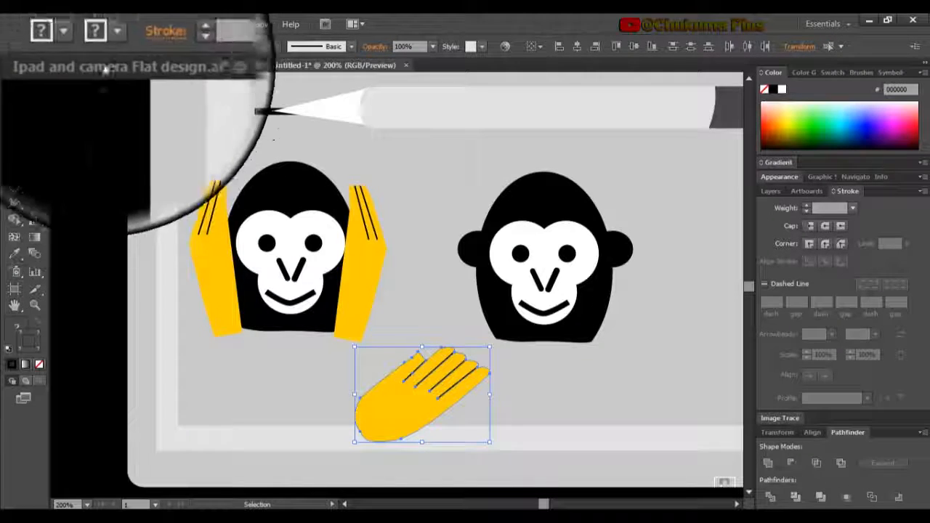
pyautogui.click(93, 24)
pyautogui.click(113, 80)
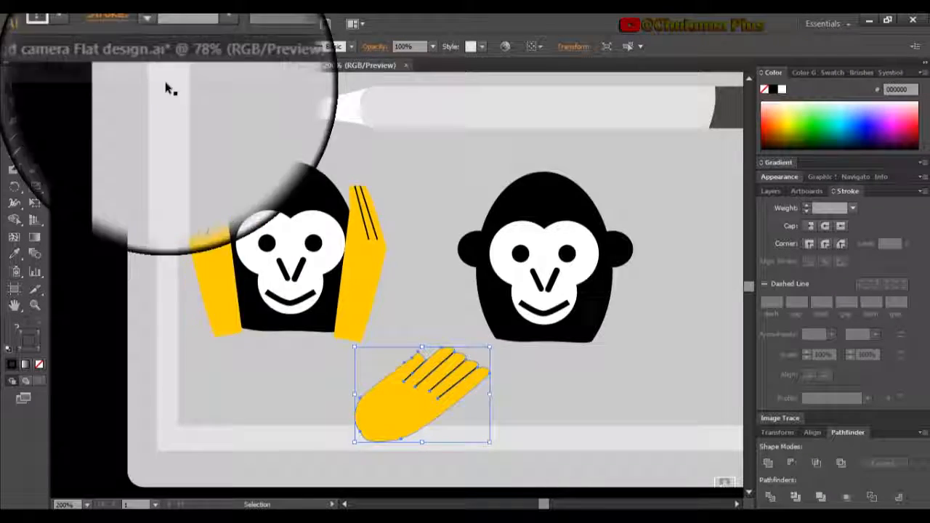
# - Move the grouped hand onto the second monkey so that its fingers cover the mouth
pyautogui.moveTo(432, 412); pyautogui.dragTo(480, 347)
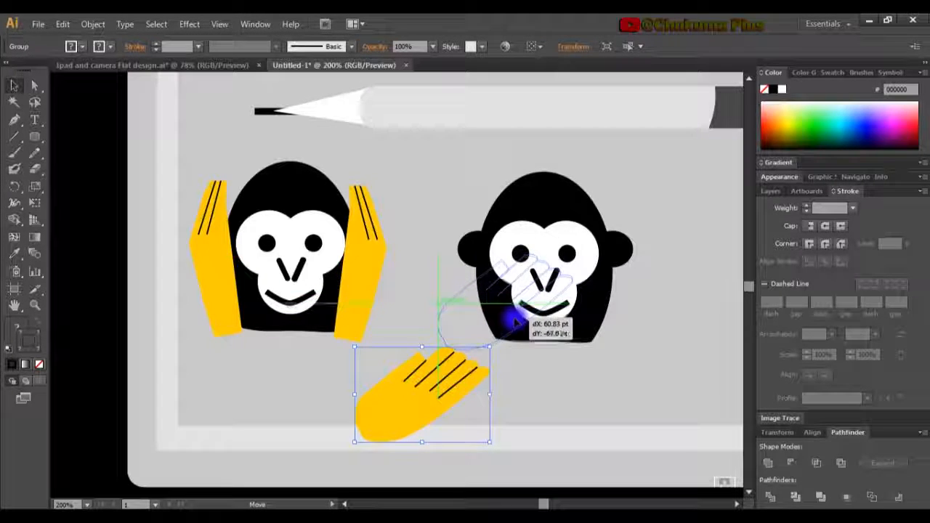
pyautogui.moveTo(514, 321); pyautogui.dragTo(514, 321)
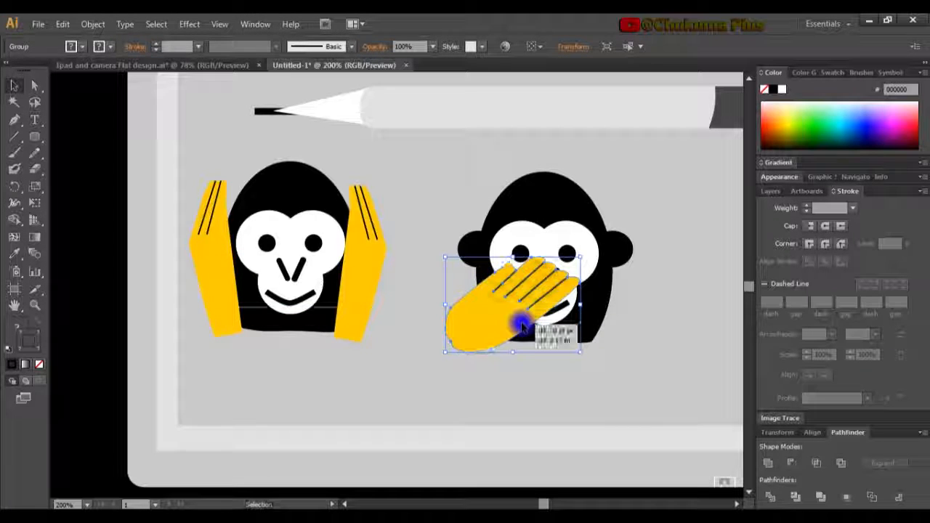
pyautogui.moveTo(527, 329); pyautogui.dragTo(531, 329)
# - Reflect a copy of the hand across the vertical axis and place it crossing the first hand over the second monkey's mouth
pyautogui.rightClick(499, 337)
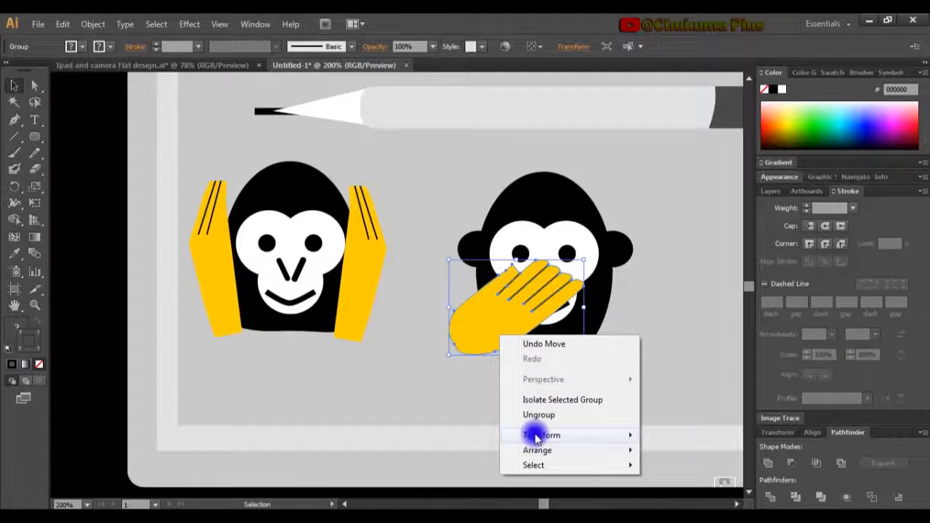
pyautogui.moveTo(629, 431)
pyautogui.click(675, 367)
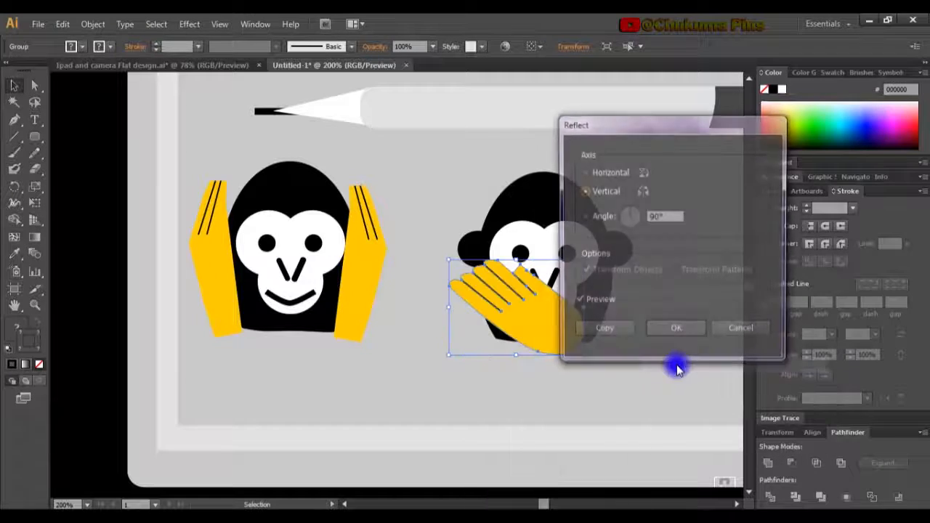
pyautogui.click(609, 309)
pyautogui.click(603, 336)
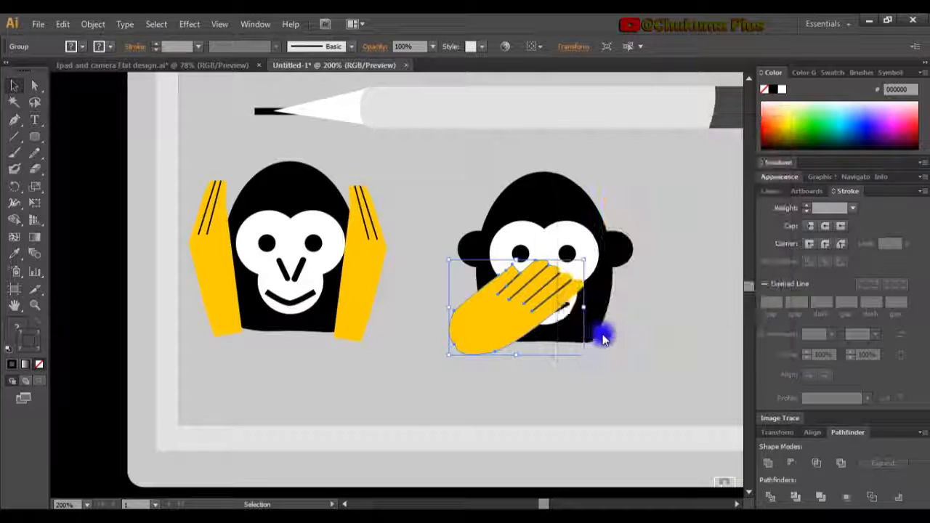
pyautogui.moveTo(602, 344); pyautogui.dragTo(601, 344)
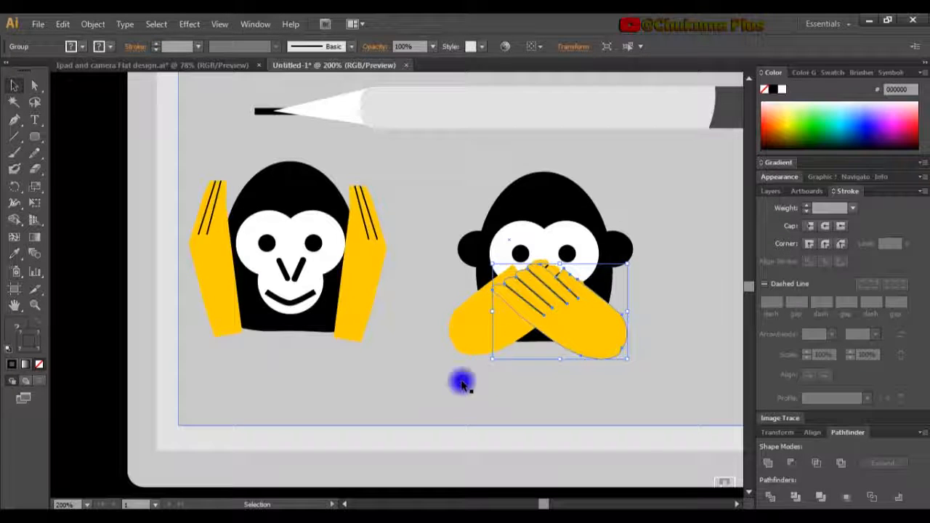
pyautogui.click(496, 416)
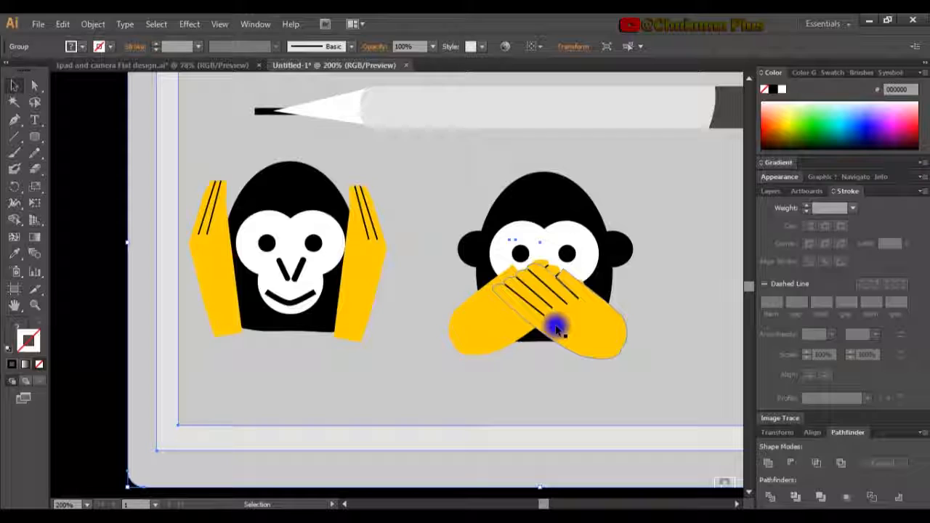
# - Duplicate the plain monkey head into the empty screen area beside the second monkey and deselect everything
pyautogui.moveTo(555, 330); pyautogui.dragTo(320, 341)
pyautogui.moveTo(369, 291); pyautogui.dragTo(590, 279)
pyautogui.hotkey('ctrl', 'shift', 'a')
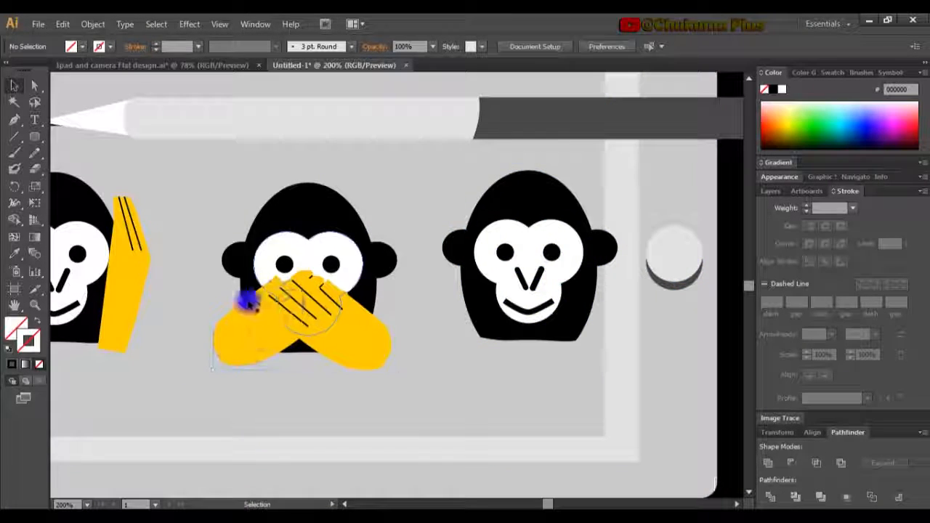
# - Duplicate the crossed yellow hands onto the third monkey and position them so that they cover its eyes
pyautogui.click(247, 301)
pyautogui.keyDown('shift'); pyautogui.click(327, 320); pyautogui.keyUp('shift')
pyautogui.keyDown('shift'); pyautogui.click(370, 287); pyautogui.keyUp('shift')
pyautogui.moveTo(370, 287); pyautogui.dragTo(335, 287)
pyautogui.press('Left')
pyautogui.press('Left')
pyautogui.press('Left')
pyautogui.press('Left')
pyautogui.press('Left')
pyautogui.press('Left')
pyautogui.press('Left')
pyautogui.press('Left')
pyautogui.press('Left')
pyautogui.press('Left')
pyautogui.press('Left')
pyautogui.press('Left')
pyautogui.moveTo(494, 312); pyautogui.dragTo(444, 318)
pyautogui.click(322, 345)
pyautogui.click(626, 316)
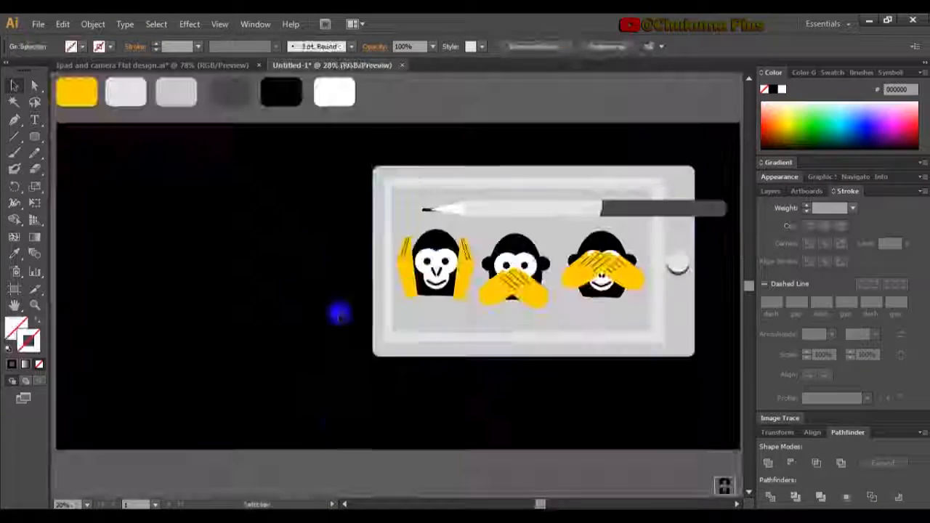
# - Draw a wide rounded rectangle as the camera body on the empty black area beside the iPad and fill it with the dark grey swatch
pyautogui.click(35, 138)
pyautogui.moveTo(106, 199); pyautogui.dragTo(339, 346)
pyautogui.click(770, 192)
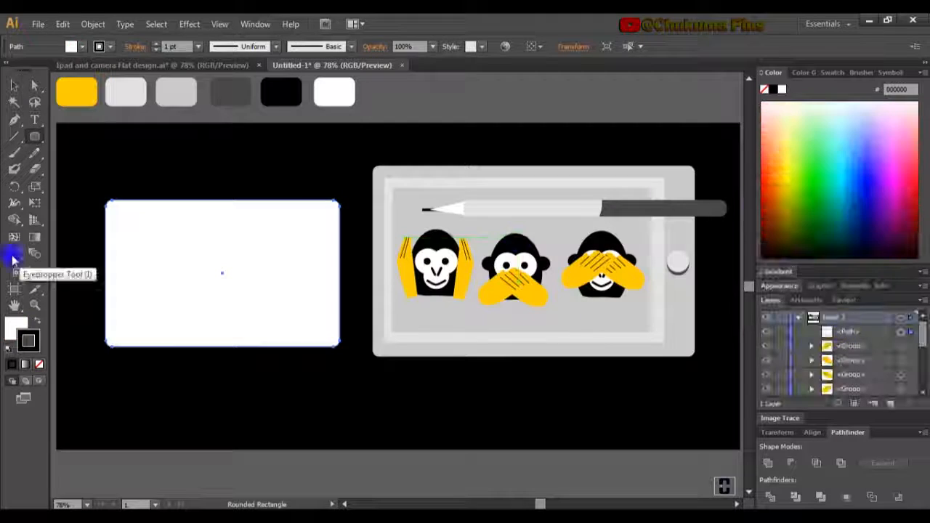
pyautogui.click(14, 254)
pyautogui.click(230, 93)
# - Draw a light grey trapezoid with the Pen tool as the viewfinder hump centred on the camera body's upper edge
pyautogui.click(14, 120)
pyautogui.click(165, 209)
pyautogui.click(172, 188)
pyautogui.click(253, 188)
pyautogui.moveTo(210, 195); pyautogui.dragTo(221, 196)
pyautogui.click(356, 214)
# - Draw a horizontal band across the full width of the camera body and fill it with the yellow swatch
pyautogui.click(35, 137)
pyautogui.moveTo(106, 239); pyautogui.dragTo(340, 312)
pyautogui.click(14, 253)
pyautogui.click(76, 92)
# - Draw a large lens circle centred on the camera body and give it the viewfinder hump's grey
pyautogui.click(35, 137)
pyautogui.moveTo(189, 224); pyautogui.dragTo(301, 337)
pyautogui.moveTo(253, 309); pyautogui.dragTo(230, 304)
pyautogui.click(14, 254)
pyautogui.click(197, 196)
# - Add two smaller concentric copies of the lens circle, the middle one light grey and the innermost one dark grey
pyautogui.click(62, 24)
pyautogui.click(101, 120)
pyautogui.moveTo(278, 331); pyautogui.dragTo(245, 297)
pyautogui.click(126, 93)
pyautogui.click(93, 24)
pyautogui.click(14, 254)
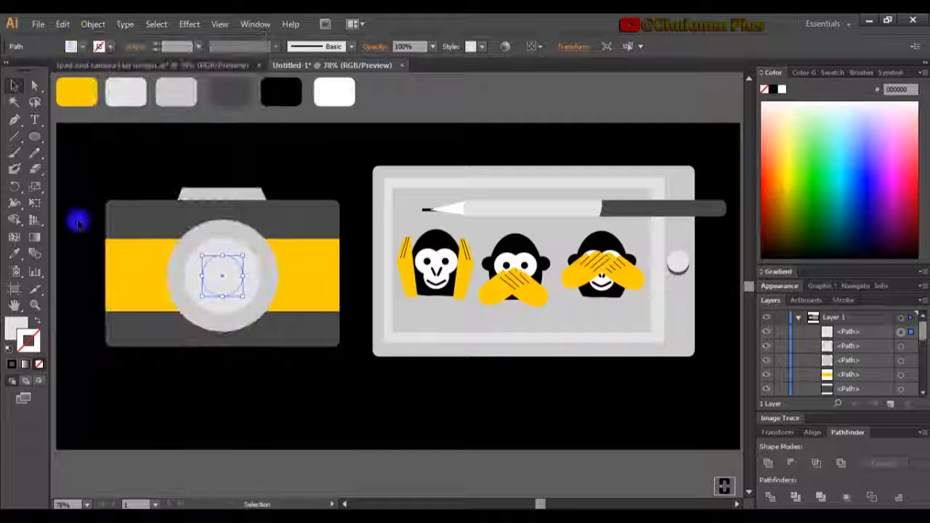
pyautogui.click(121, 210)
# - Draw a small white ellipse as a highlight in the upper-left part of the dark lens centre
pyautogui.click(35, 137)
pyautogui.moveTo(209, 262); pyautogui.dragTo(216, 274)
pyautogui.click(14, 253)
pyautogui.click(334, 92)
pyautogui.click(14, 85)
# - Draw a larger white circle as a second highlight in the lower-right part of the dark lens centre
pyautogui.scroll(2, 216, 275)
pyautogui.click(34, 138)
pyautogui.click(14, 85)
pyautogui.click(495, 301)
pyautogui.moveTo(315, 291); pyautogui.dragTo(346, 320)
pyautogui.click(330, 305)
pyautogui.click(471, 318)
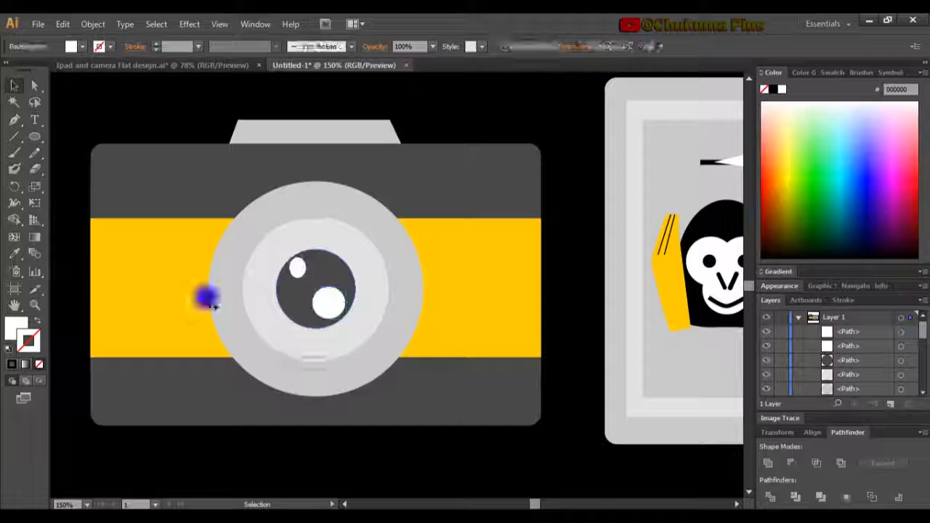
pyautogui.click(617, 312)
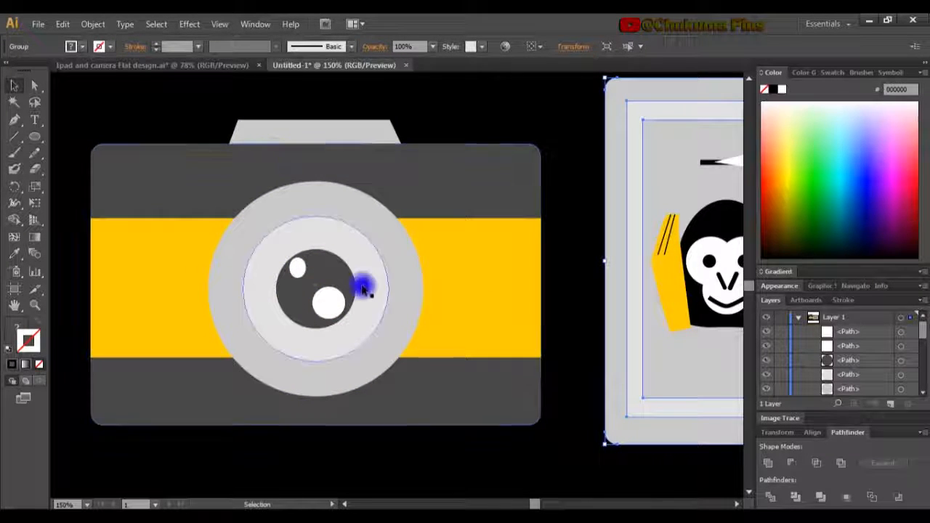
# - Duplicate the larger white highlight into the camera body's upper-left corner, shrink the copy and deselect it
pyautogui.moveTo(318, 297); pyautogui.dragTo(128, 183)
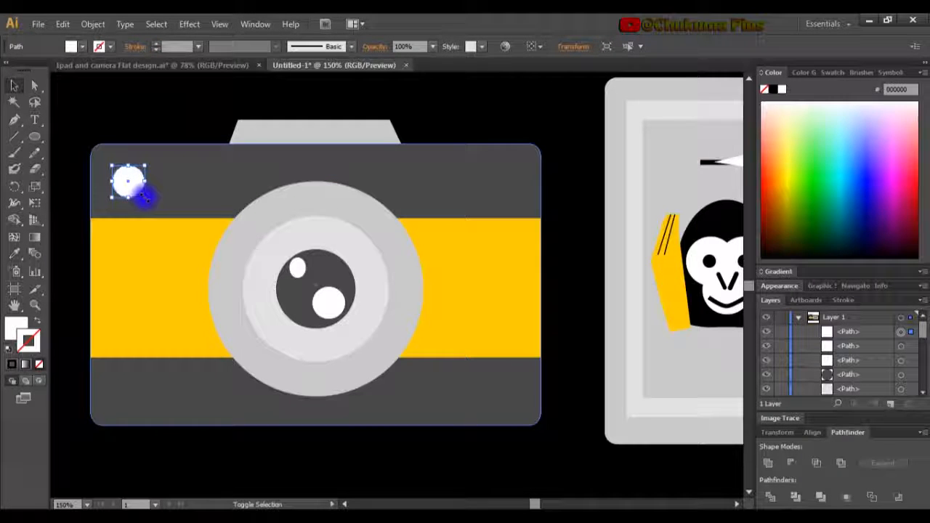
pyautogui.moveTo(144, 195); pyautogui.dragTo(141, 191)
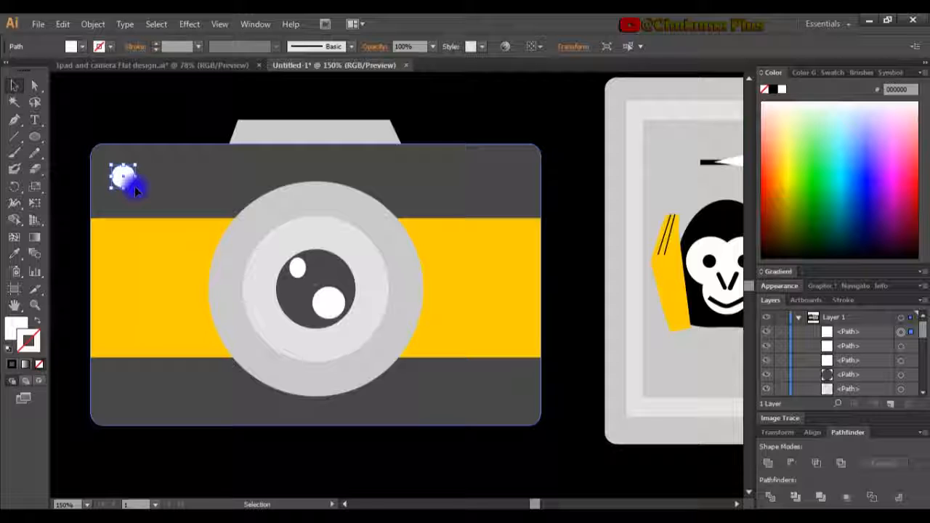
pyautogui.click(145, 120)
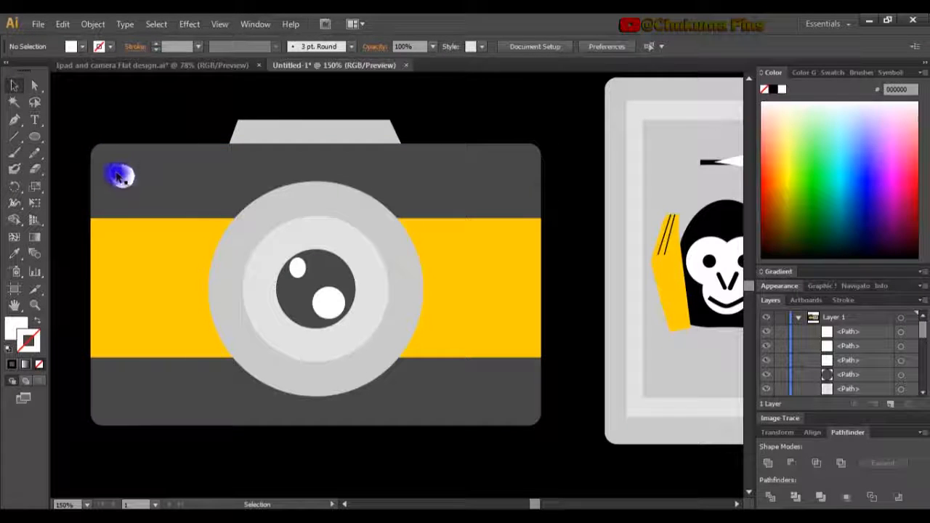
# - Draw a small, fully rounded bar in the camera body's upper-right corner and fill it with the grey of the top trapezoid
pyautogui.click(38, 139)
pyautogui.click(83, 151)
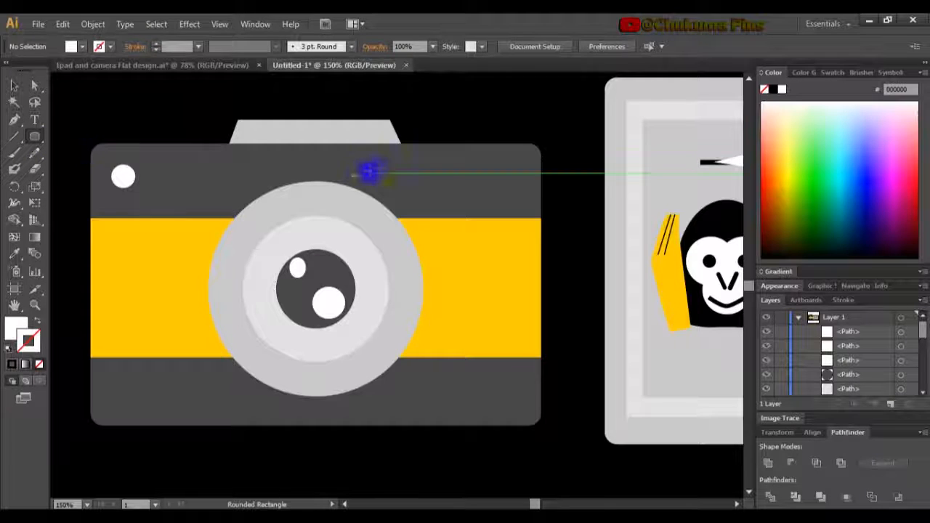
pyautogui.moveTo(452, 169); pyautogui.dragTo(516, 187)
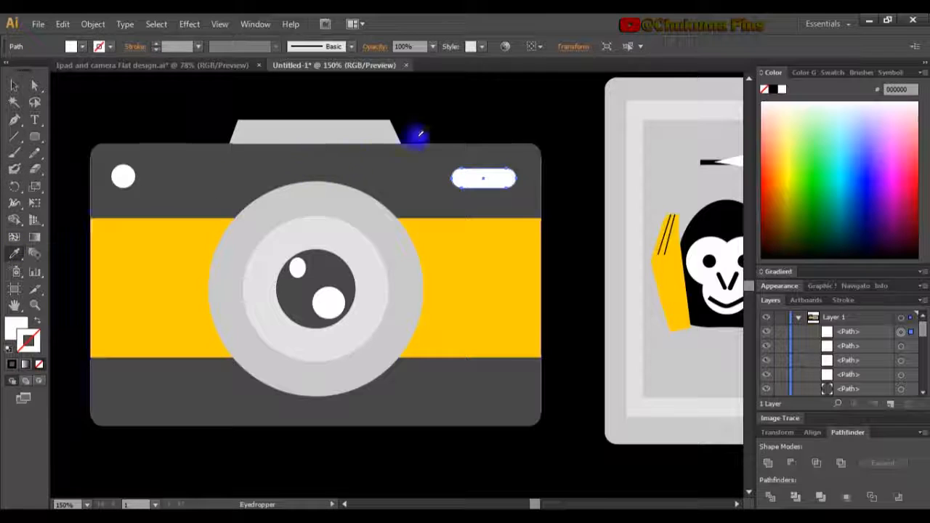
pyautogui.click(387, 135)
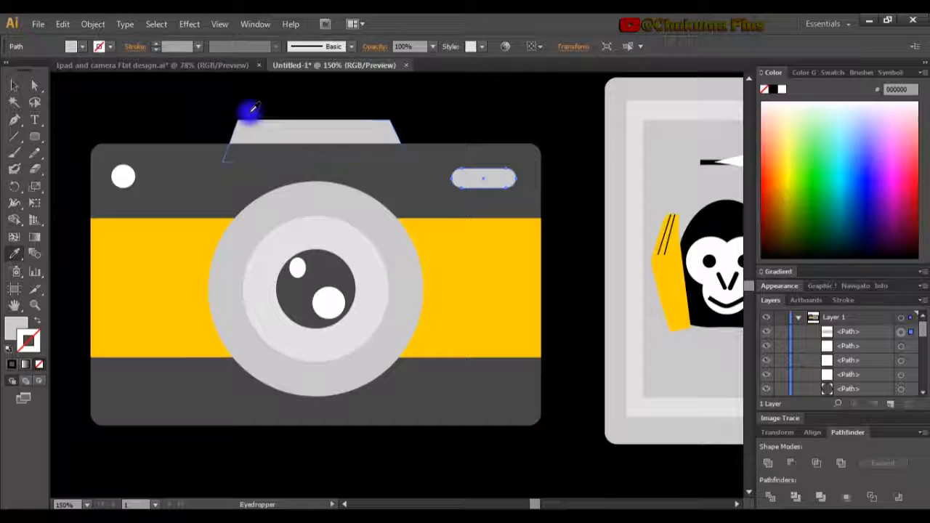
# - Recolour the small circle in the camera body's upper-left corner with the light grey of the middle lens ring
pyautogui.click(14, 88)
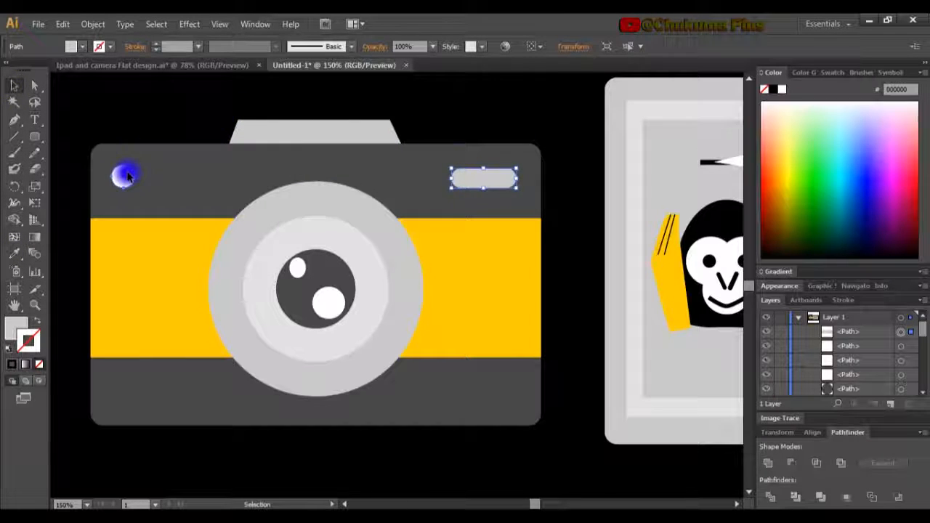
pyautogui.click(122, 174)
pyautogui.click(14, 252)
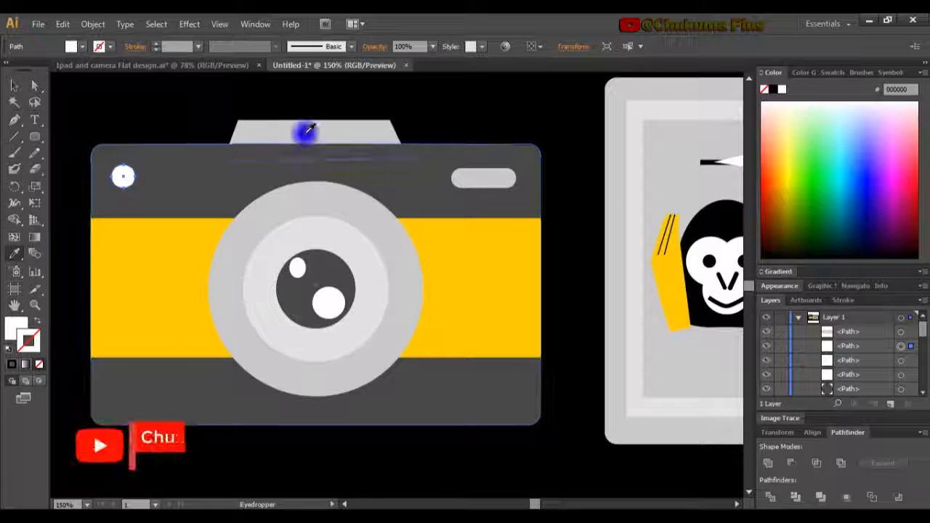
pyautogui.click(153, 100)
pyautogui.click(248, 130)
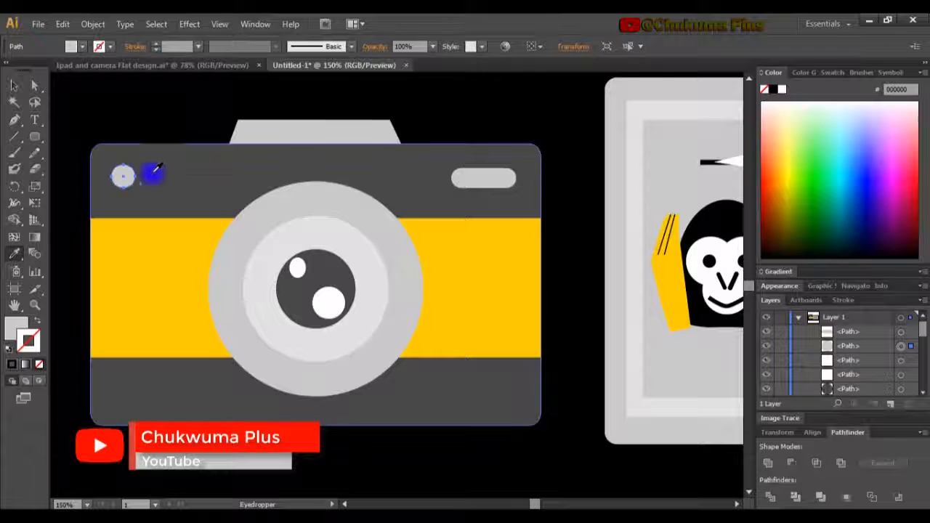
pyautogui.click(286, 251)
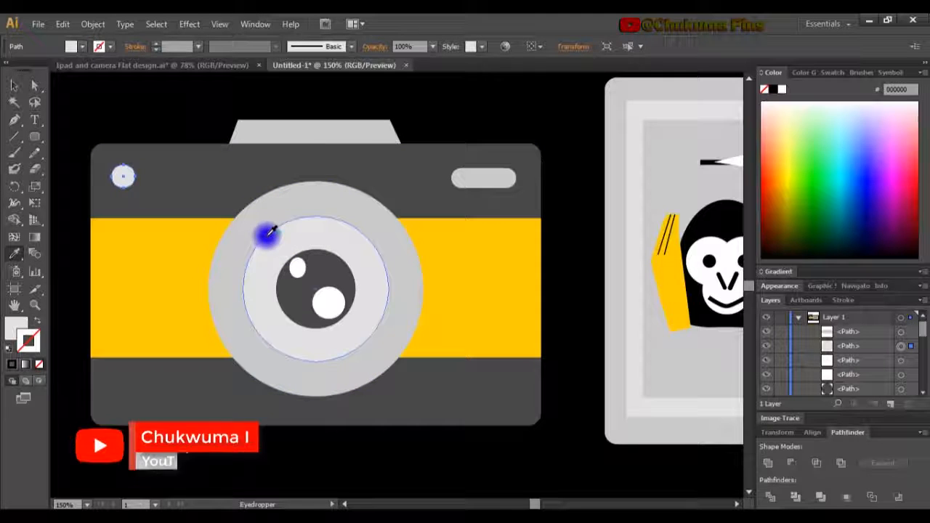
# - Recolour the rounded bar on the camera body with the middle lens ring's light grey and deselect it
pyautogui.click(13, 85)
pyautogui.click(463, 177)
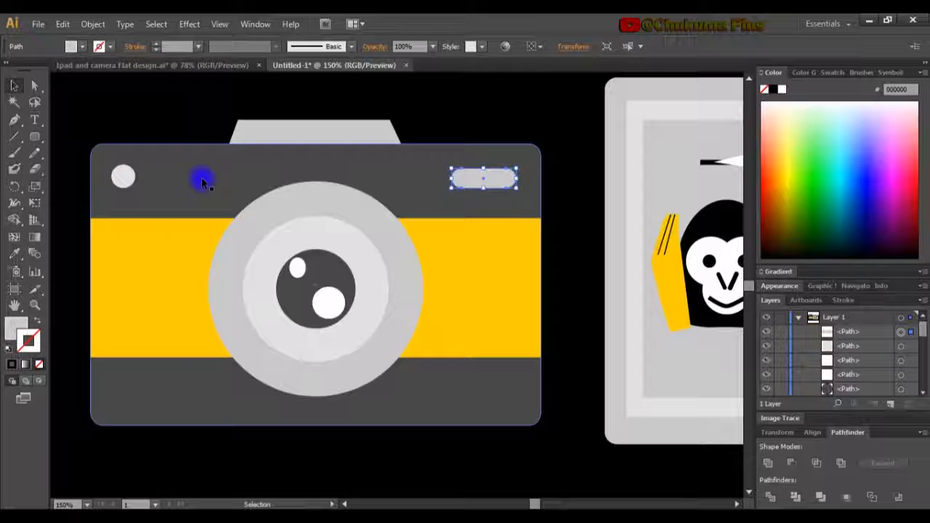
pyautogui.click(14, 252)
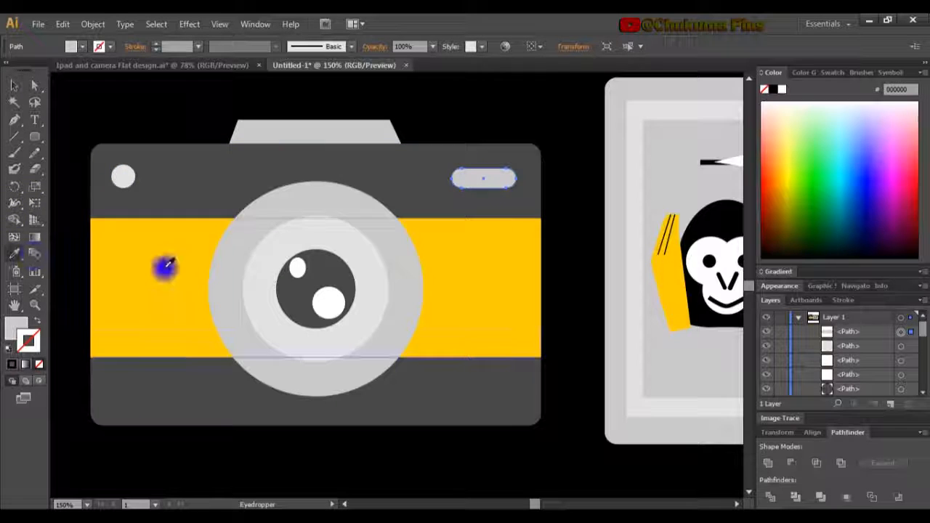
pyautogui.click(279, 266)
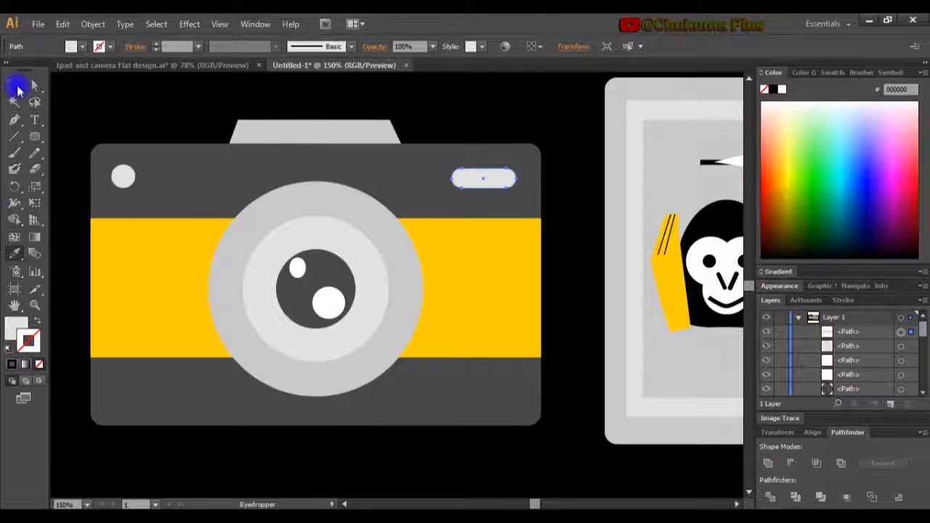
pyautogui.click(218, 153)
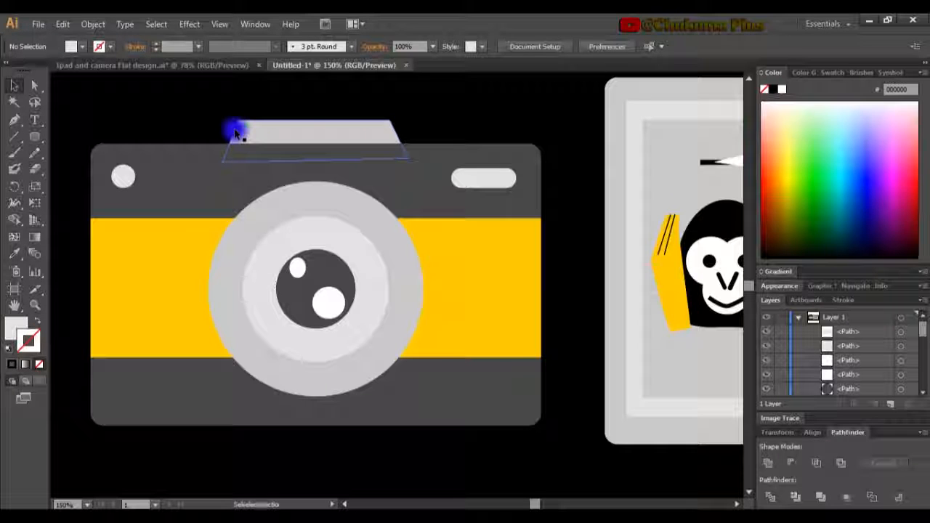
# - Group all the camera parts, including the top trapezoid, body, yellow band, lens circles, highlights, small circle and rounded bar, and deselect the group
pyautogui.click(235, 133)
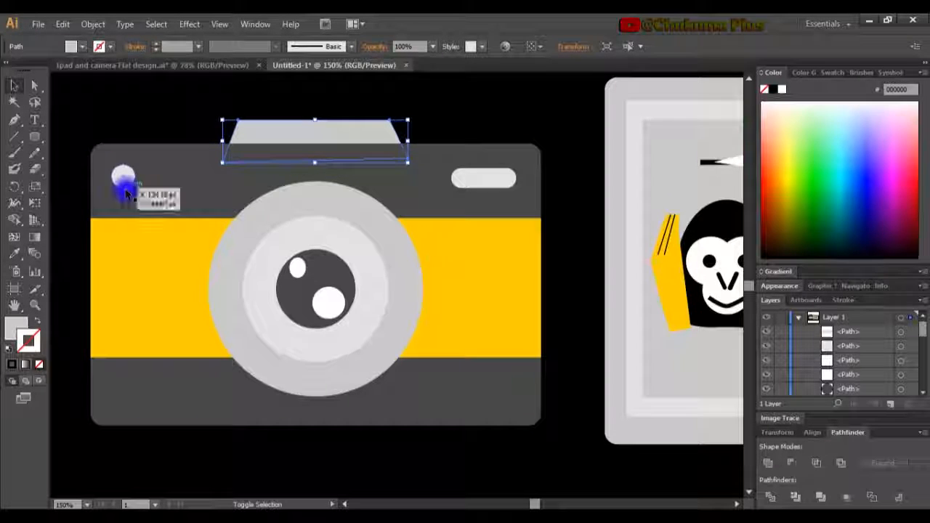
pyautogui.keyDown('shift'); pyautogui.click(124, 180); pyautogui.keyUp('shift')
pyautogui.keyDown('shift'); pyautogui.click(150, 220); pyautogui.keyUp('shift')
pyautogui.keyDown('shift'); pyautogui.click(243, 235); pyautogui.keyUp('shift')
pyautogui.keyDown('shift'); pyautogui.click(265, 243); pyautogui.keyUp('shift')
pyautogui.keyDown('shift'); pyautogui.click(458, 185); pyautogui.keyUp('shift')
pyautogui.keyDown('shift'); pyautogui.click(336, 284); pyautogui.keyUp('shift')
pyautogui.keyDown('shift'); pyautogui.click(328, 304); pyautogui.keyUp('shift')
pyautogui.keyDown('shift'); pyautogui.click(298, 268); pyautogui.keyUp('shift')
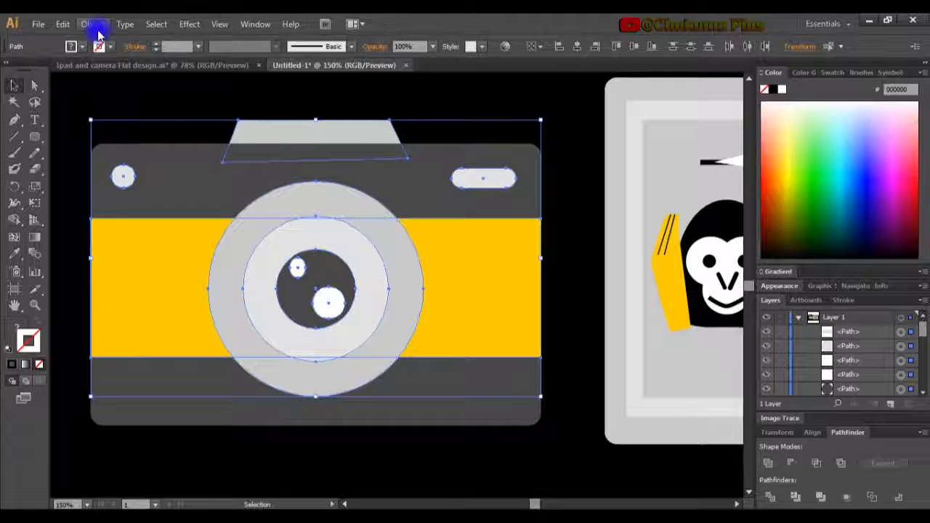
pyautogui.keyDown('shift'); pyautogui.click(146, 420); pyautogui.keyUp('shift')
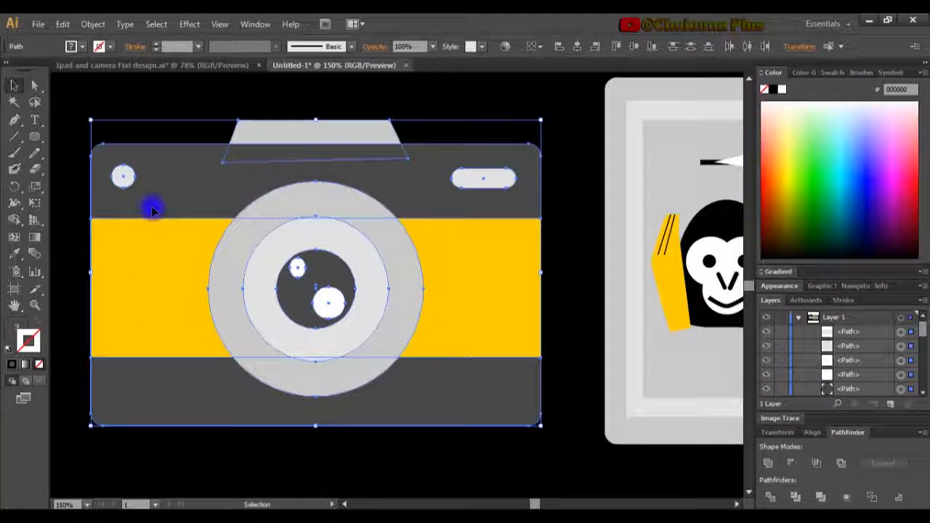
pyautogui.click(64, 24)
pyautogui.moveTo(92, 24)
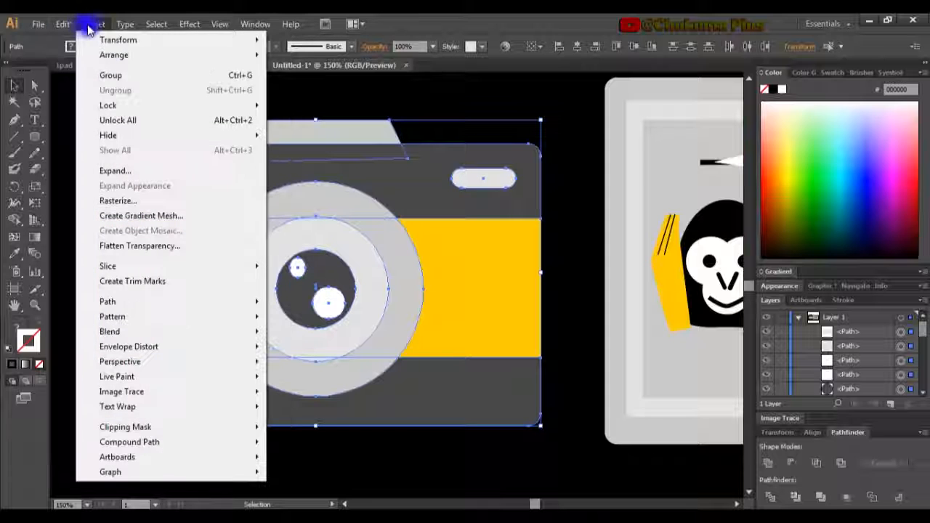
pyautogui.click(112, 73)
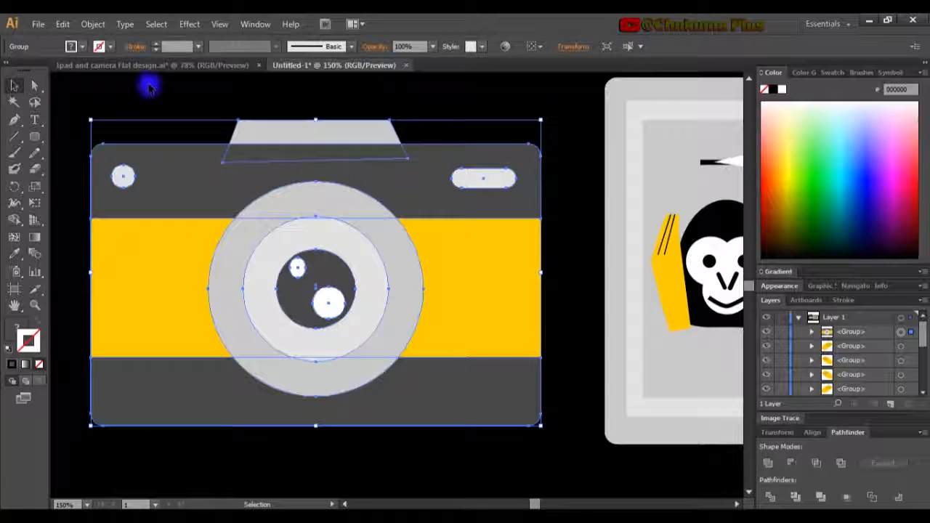
pyautogui.click(149, 87)
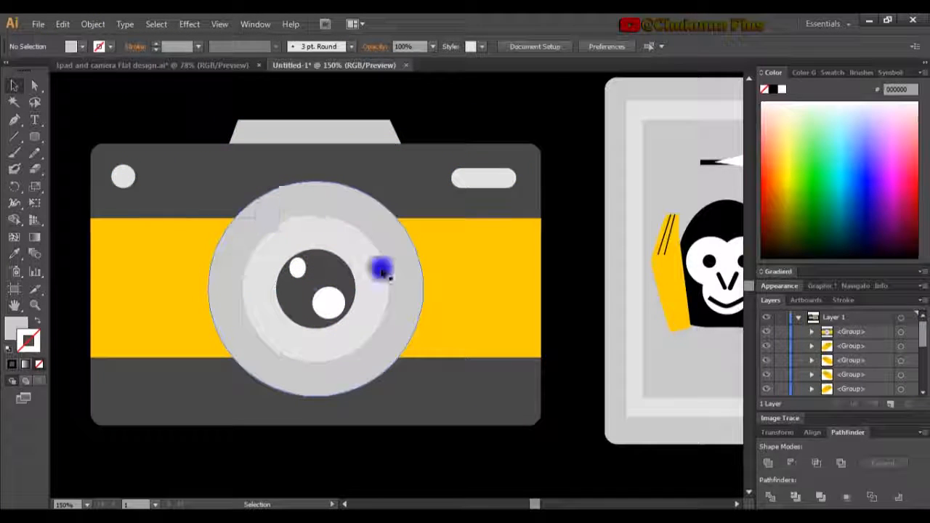
# - Rotate the camera group slightly counterclockwise, move it so it overlaps the iPad's left edge, and deselect it
pyautogui.click(538, 421)
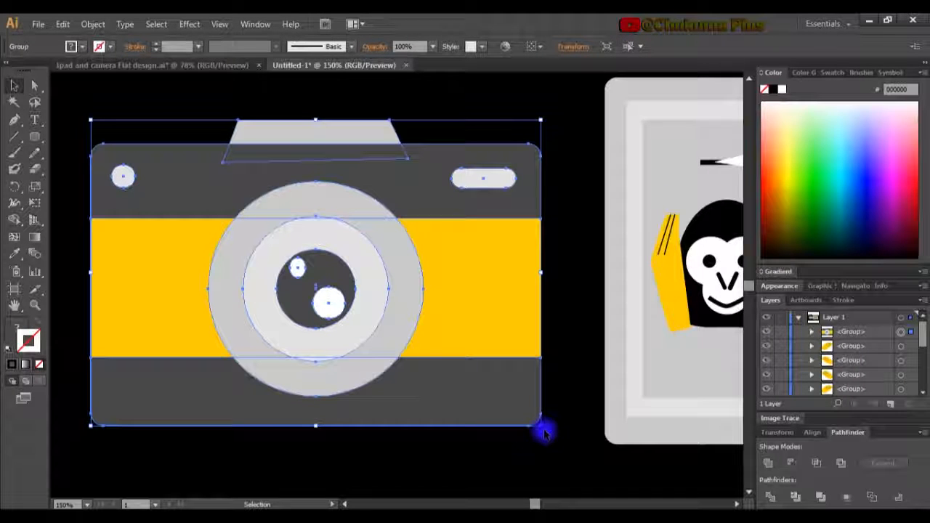
pyautogui.moveTo(544, 434); pyautogui.dragTo(550, 374)
pyautogui.moveTo(474, 381); pyautogui.dragTo(567, 403)
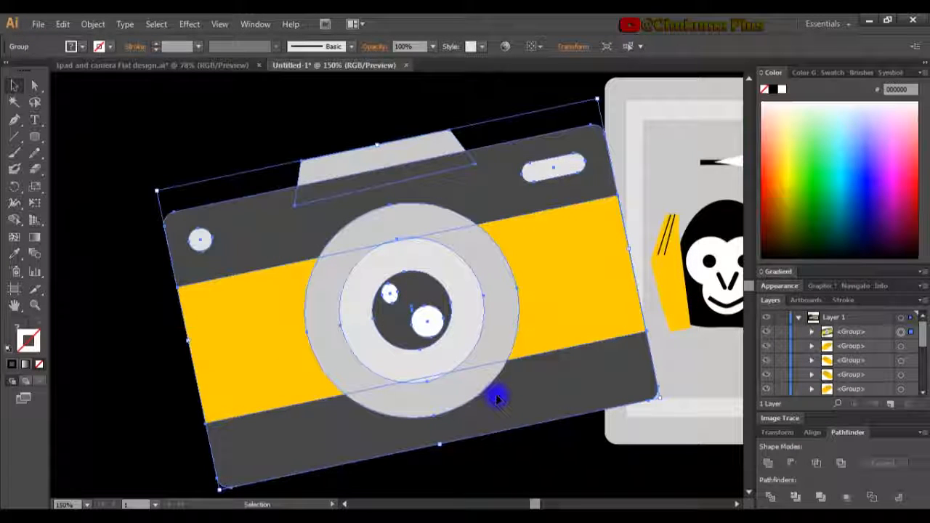
pyautogui.hotkey('ctrl', '0')
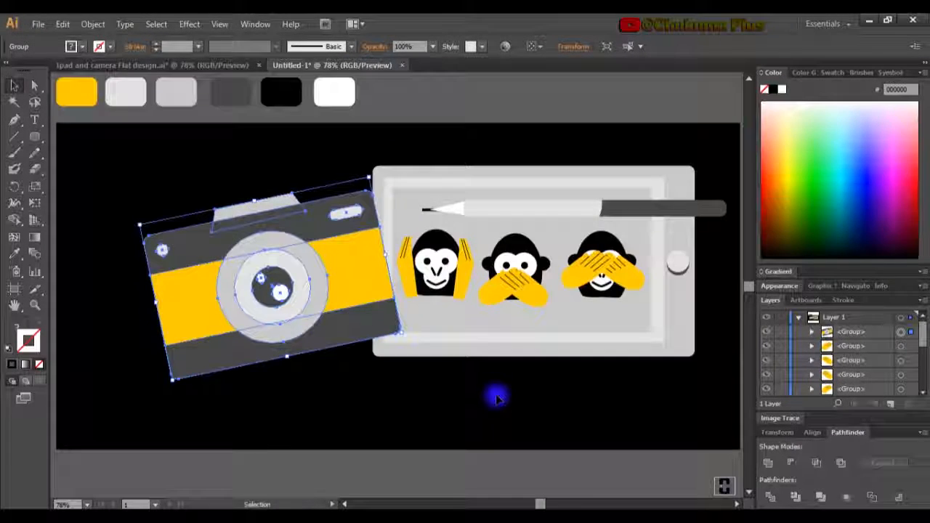
pyautogui.click(523, 436)
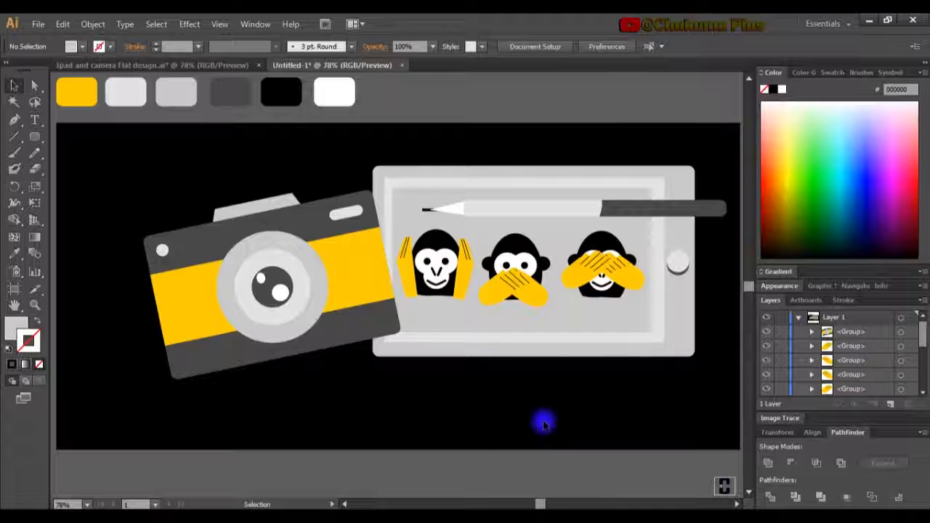
pyautogui.moveTo(540, 505); pyautogui.dragTo(540, 504)
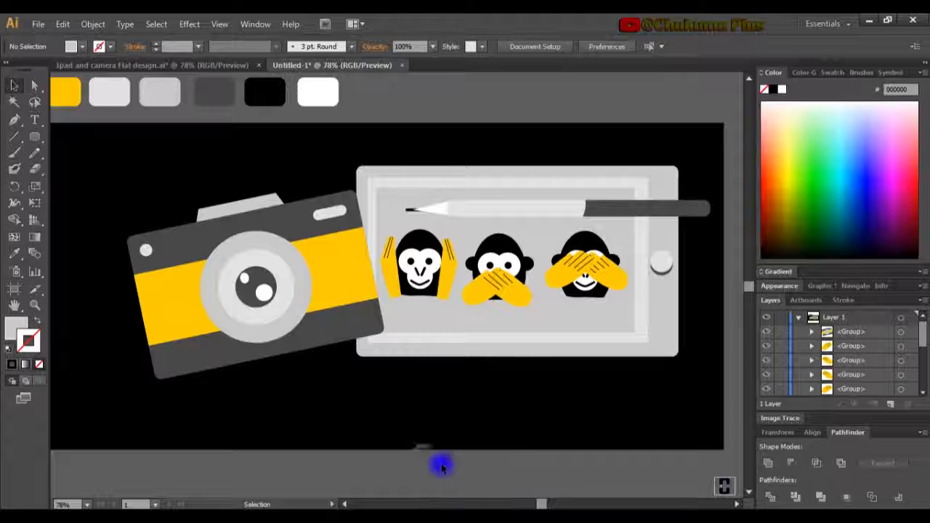